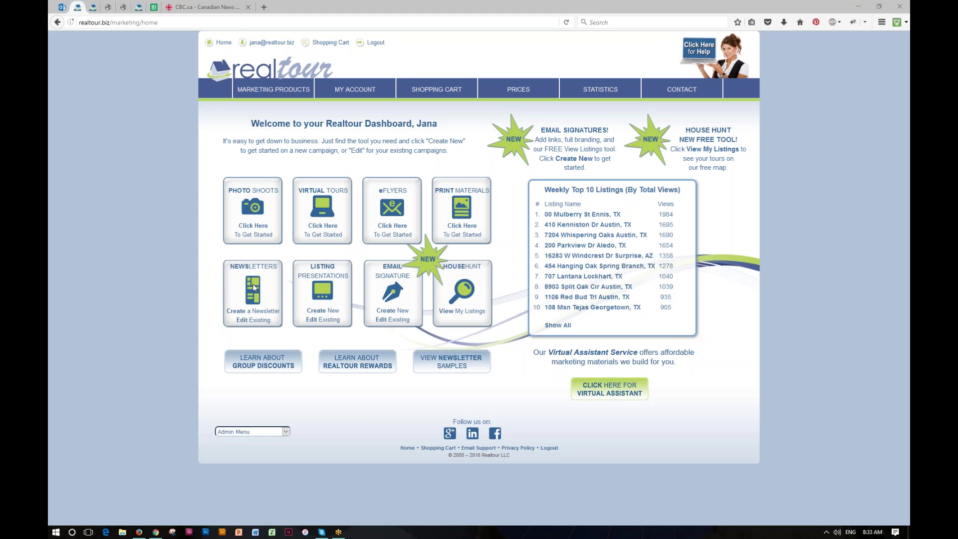
# Start a new newsletter from the dashboard's Newsletters tile.
pyautogui.click(252, 313)
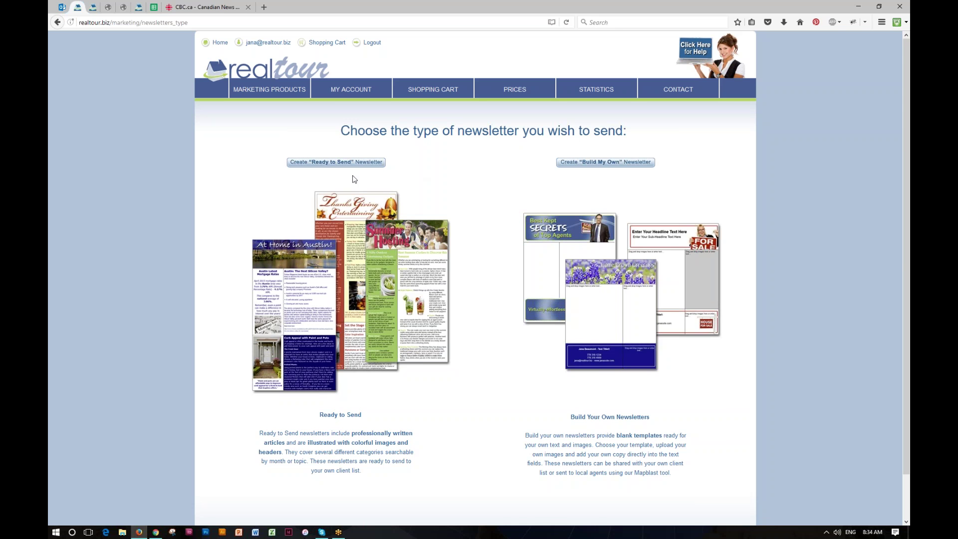
# Create a ready-to-send newsletter named 'My Xmas newletter to best Clients'.
pyautogui.click(329, 162)
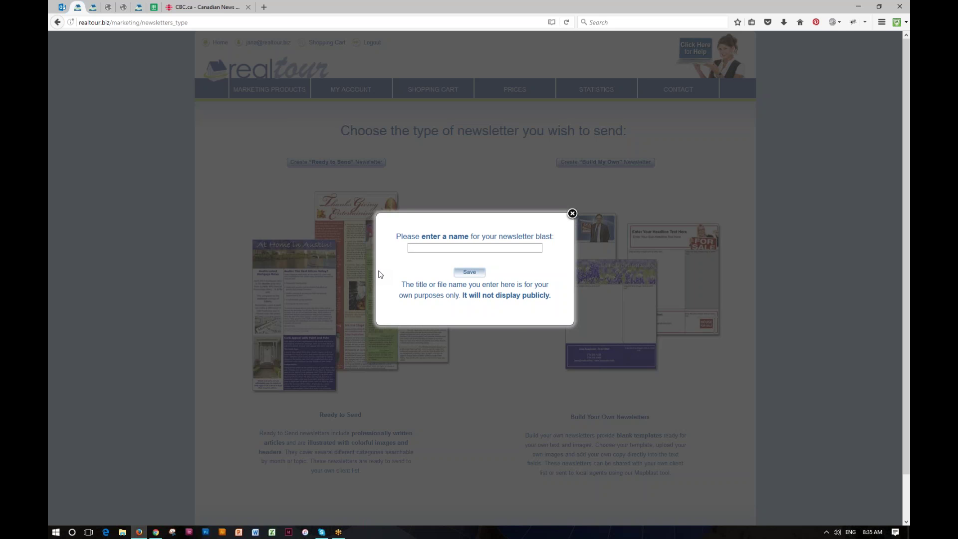
pyautogui.write('My Xmas newletter to best Clients')
pyautogui.click(469, 273)
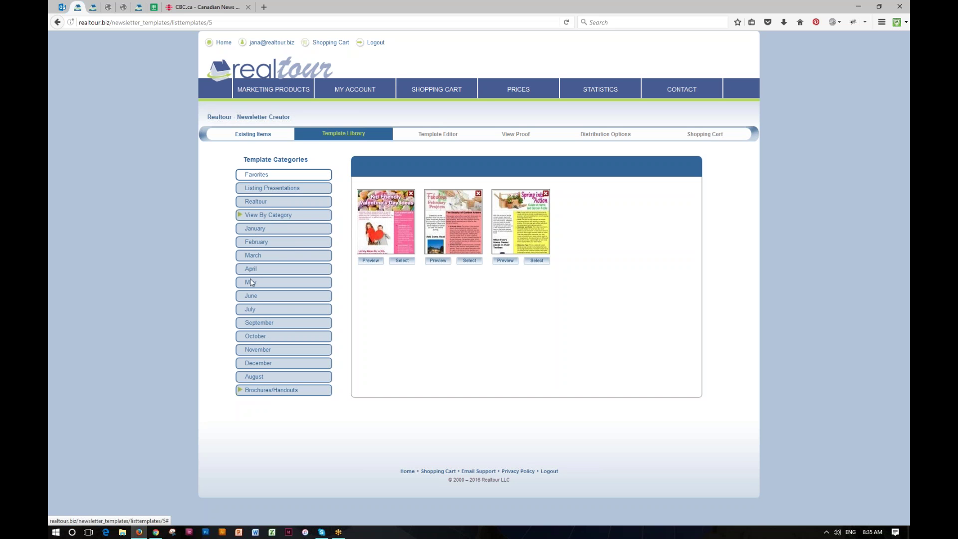
# Browse Buyers' Tips, Gardening, Entertaining, DIY/Decorating and Downsizing templates, then return to December.
pyautogui.click(258, 363)
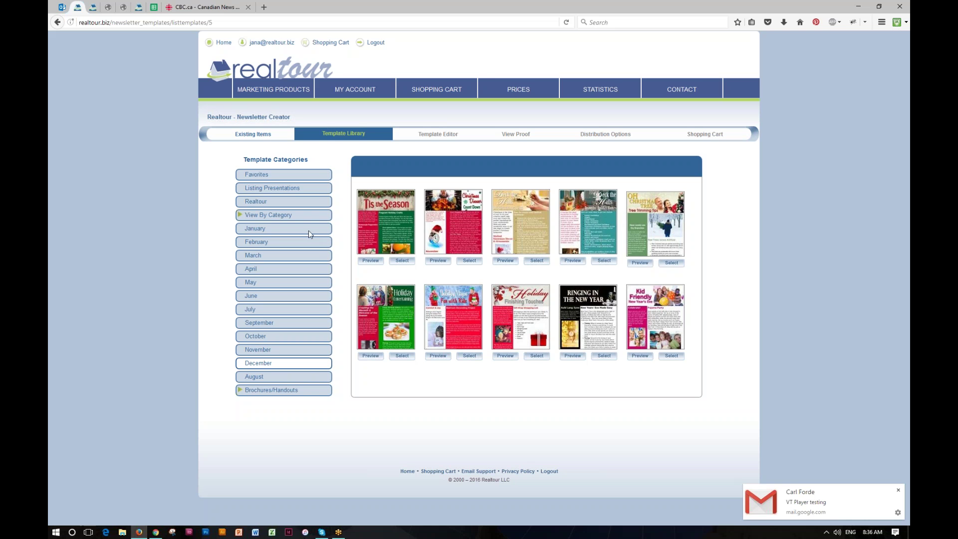
pyautogui.click(271, 215)
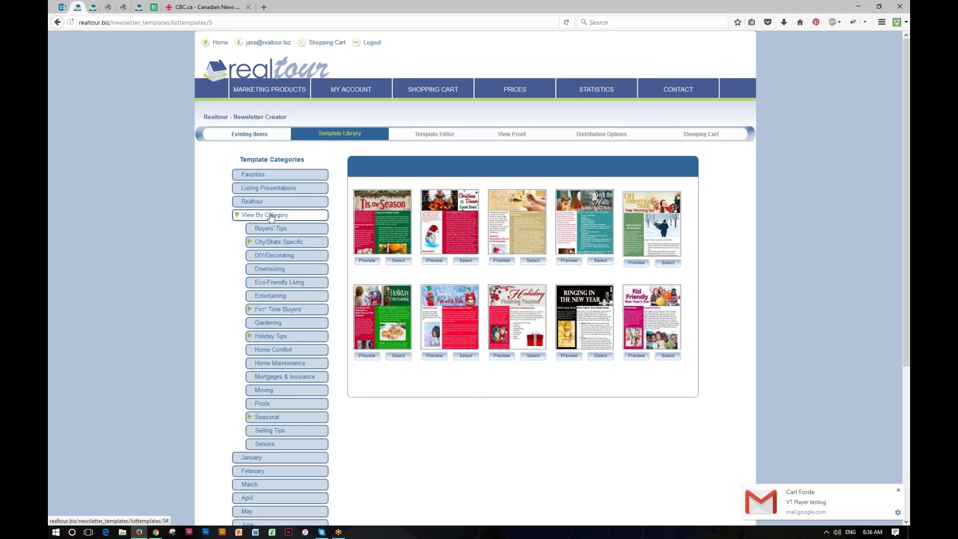
pyautogui.click(279, 229)
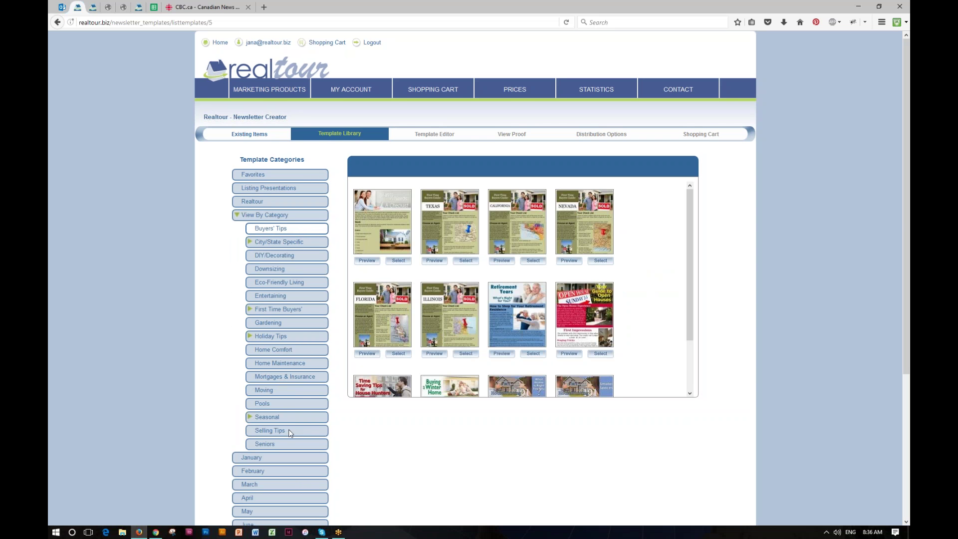
pyautogui.click(285, 329)
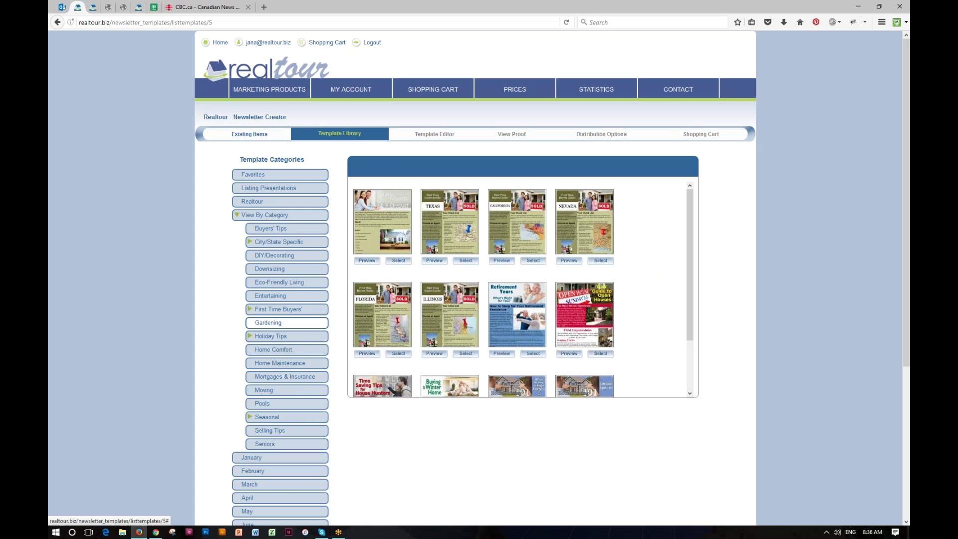
pyautogui.click(278, 297)
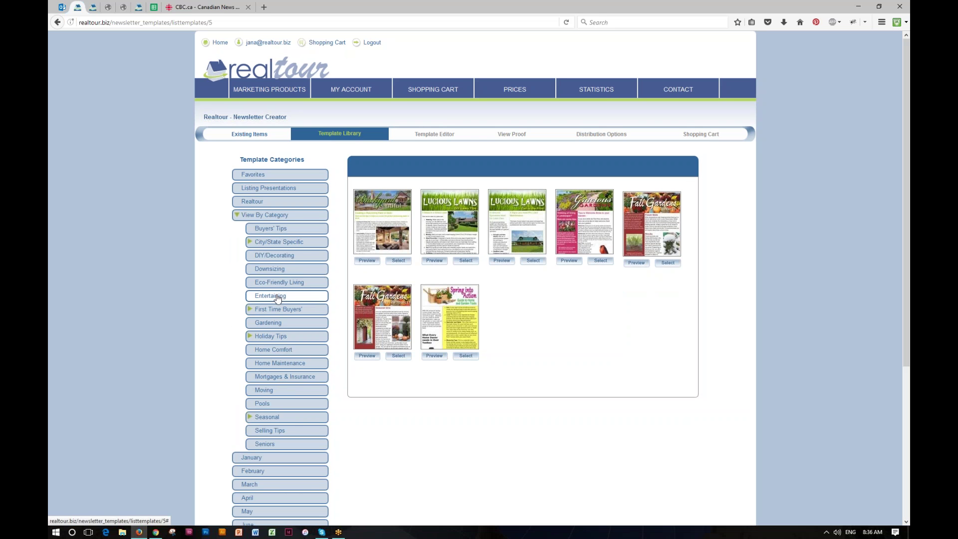
pyautogui.click(282, 257)
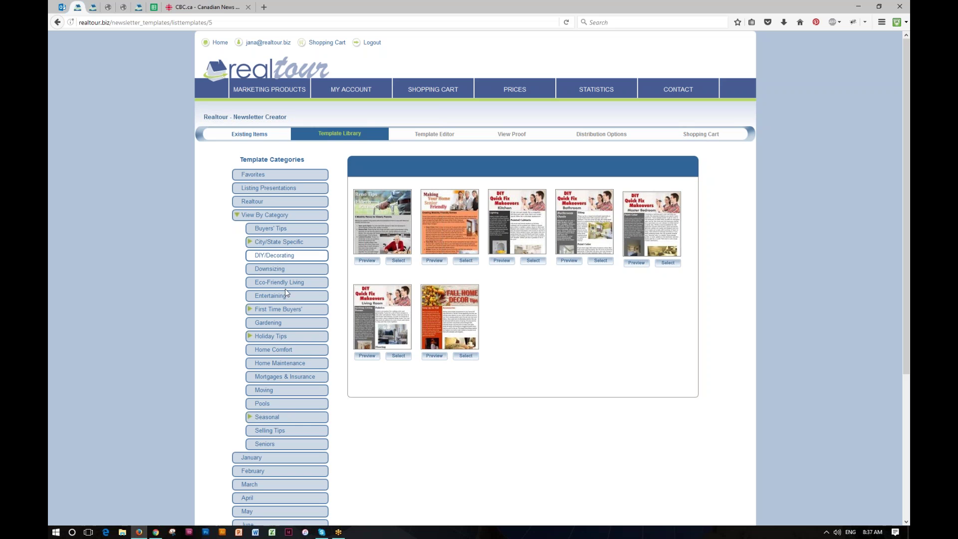
pyautogui.click(282, 273)
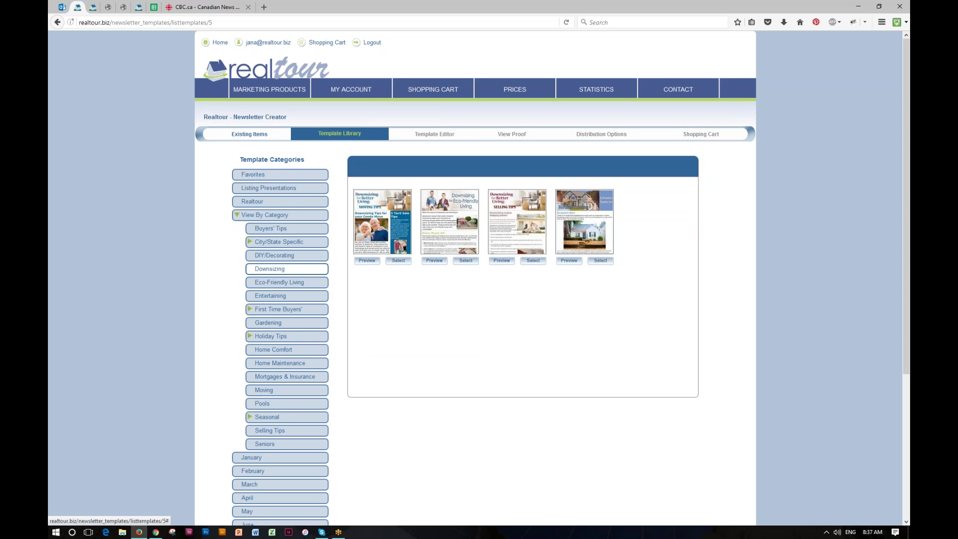
pyautogui.click(265, 215)
pyautogui.click(265, 364)
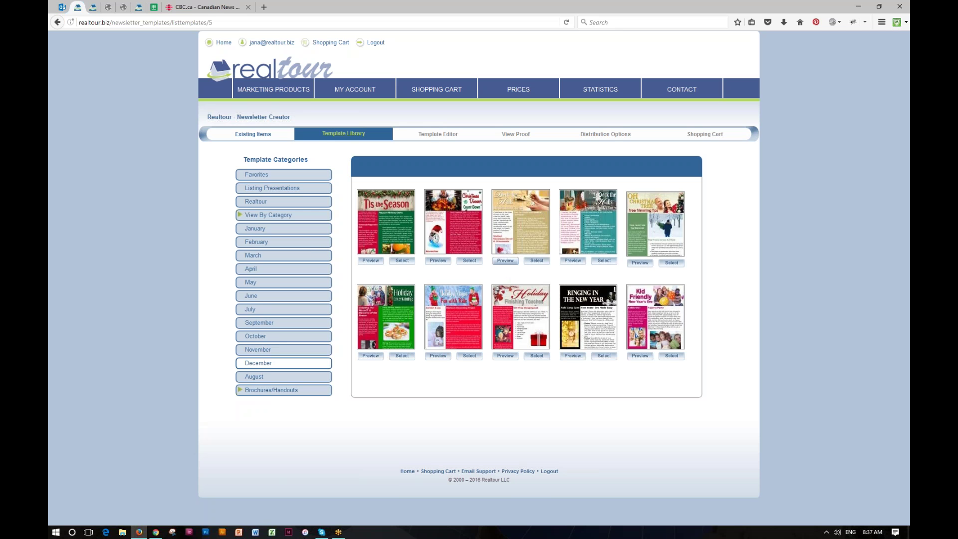
pyautogui.click(506, 261)
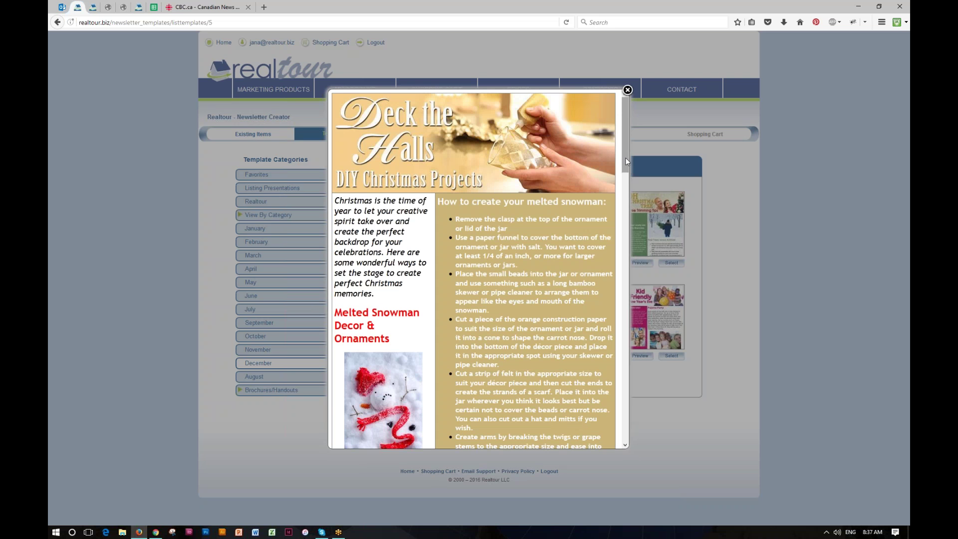
pyautogui.moveTo(626, 159); pyautogui.dragTo(627, 434)
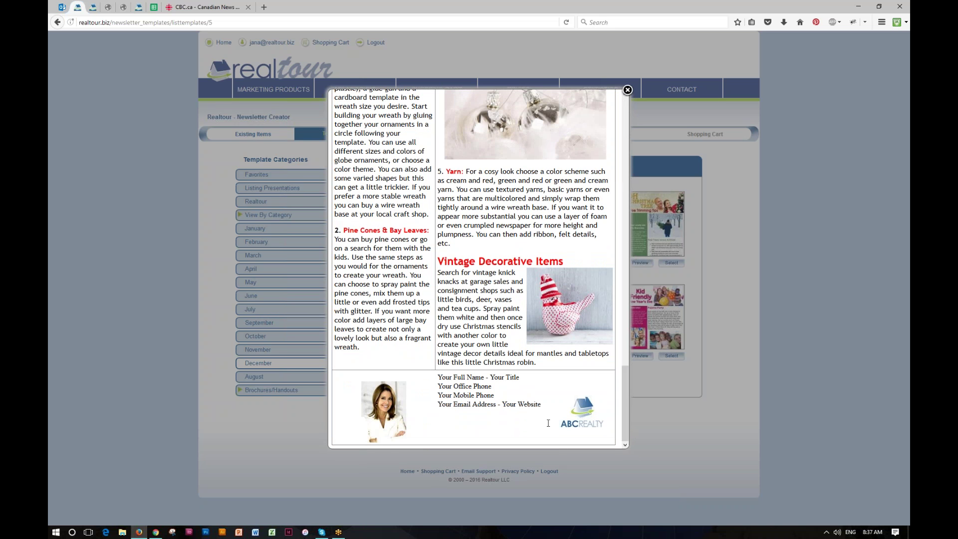
pyautogui.moveTo(624, 405); pyautogui.dragTo(606, 129)
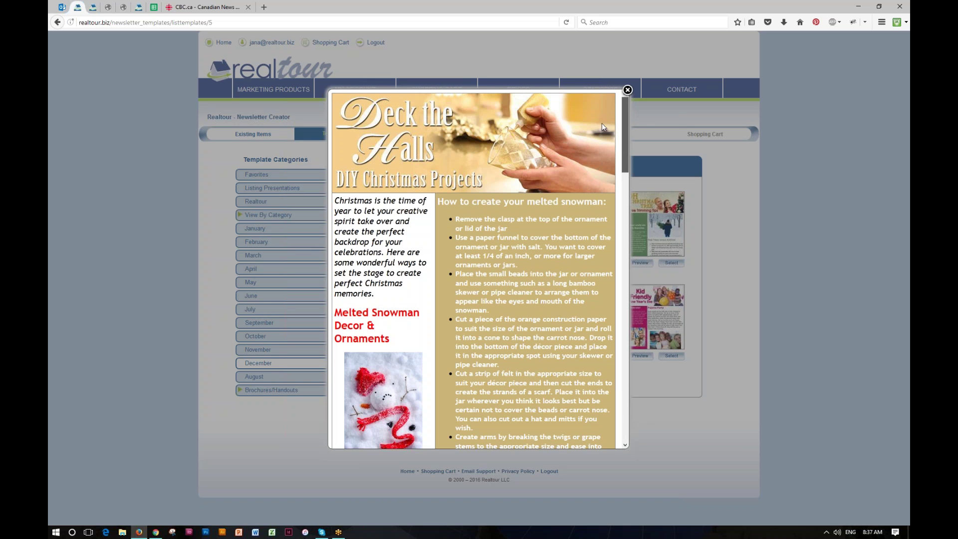
pyautogui.click(627, 90)
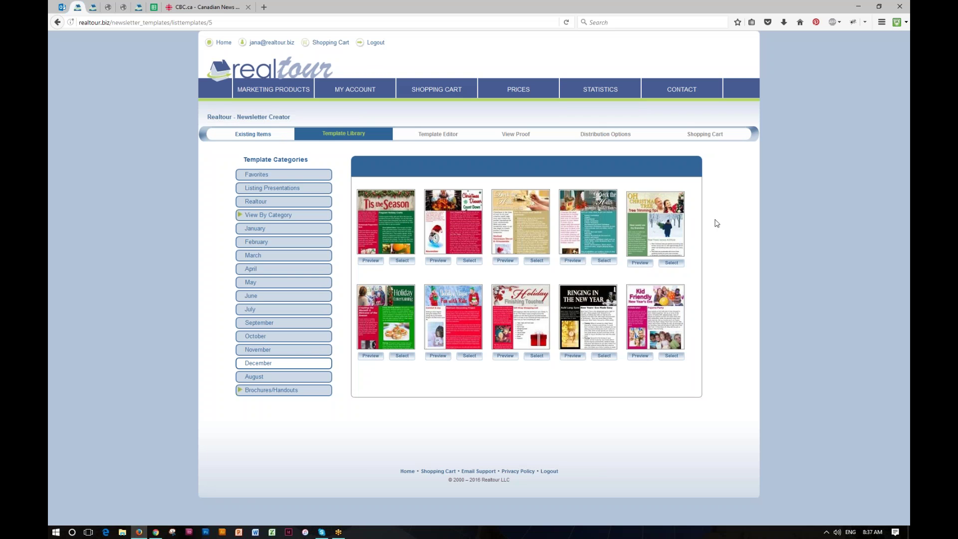
# Select the Deck the Halls template and scroll down to its contact-details footer.
pyautogui.click(537, 262)
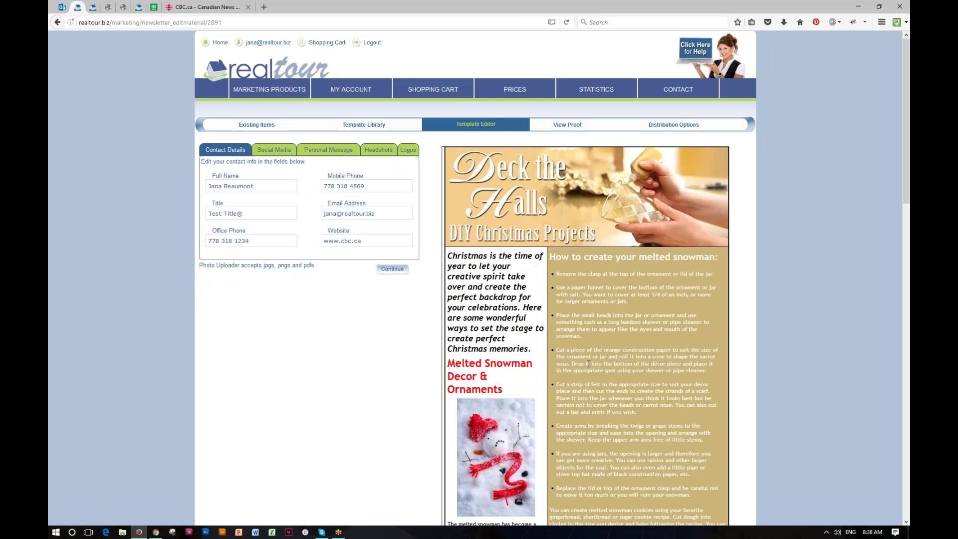
pyautogui.scroll(-4, 588, 364)
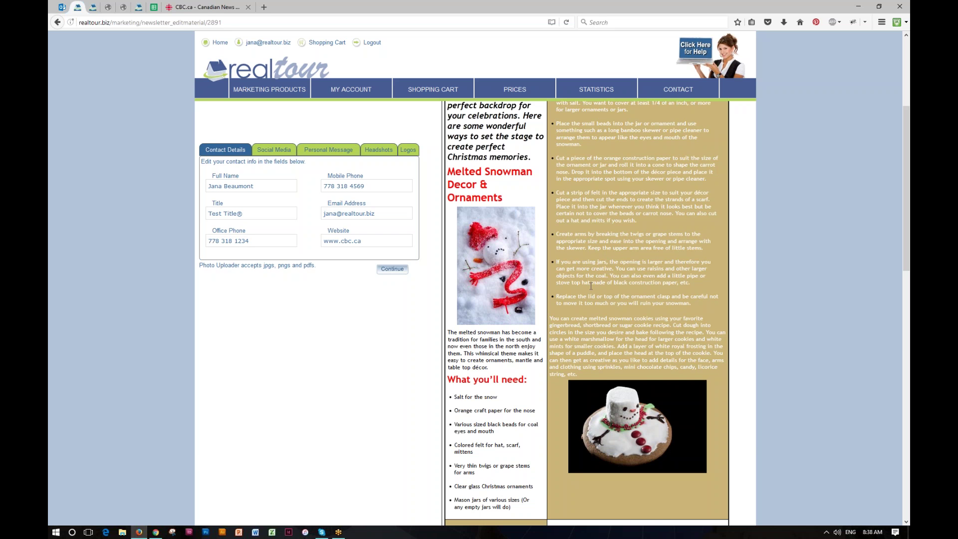
pyautogui.scroll(-15, 556, 308)
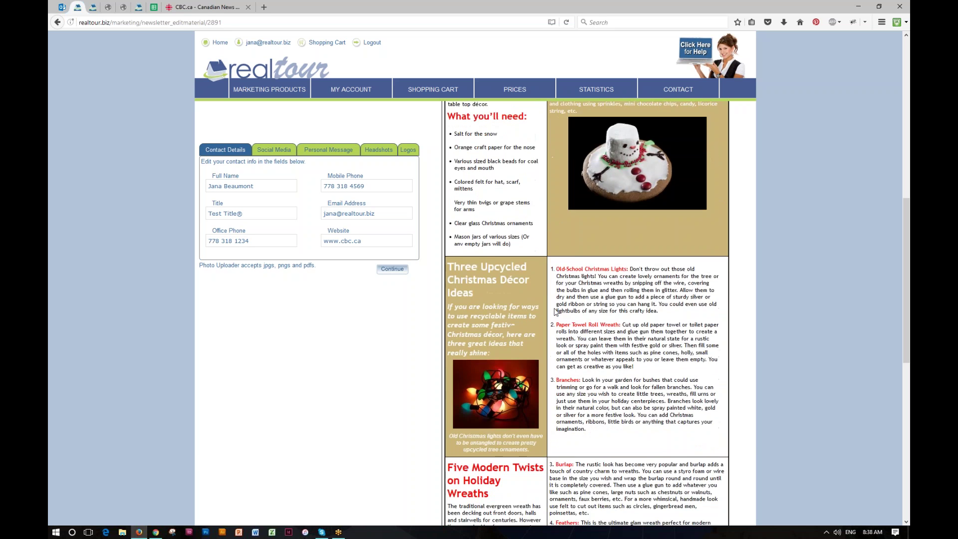
pyautogui.scroll(-2, 554, 459)
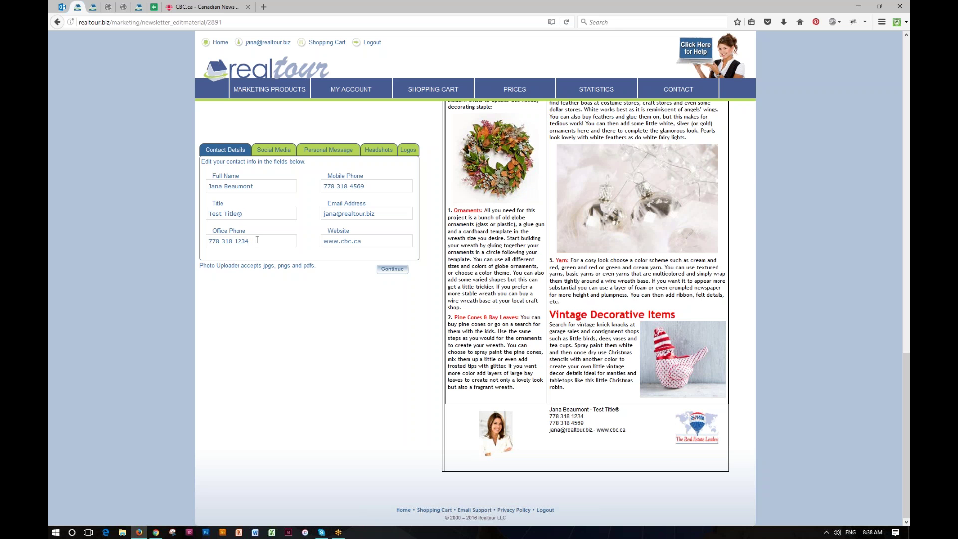
# Enter a new office phone number, delete the website address, and show the social media fields.
pyautogui.moveTo(257, 239); pyautogui.dragTo(207, 239)
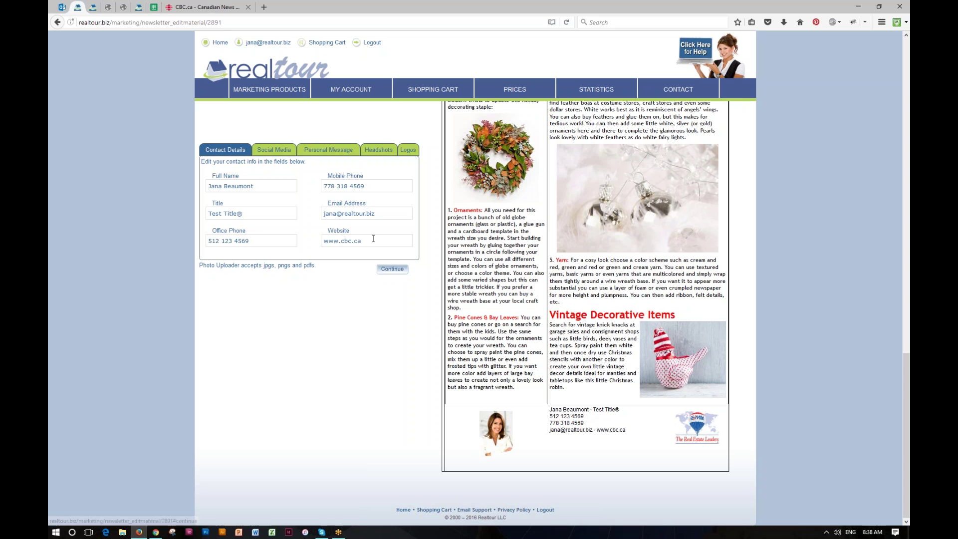
pyautogui.moveTo(361, 241); pyautogui.dragTo(319, 242)
pyautogui.press('BackSpace')
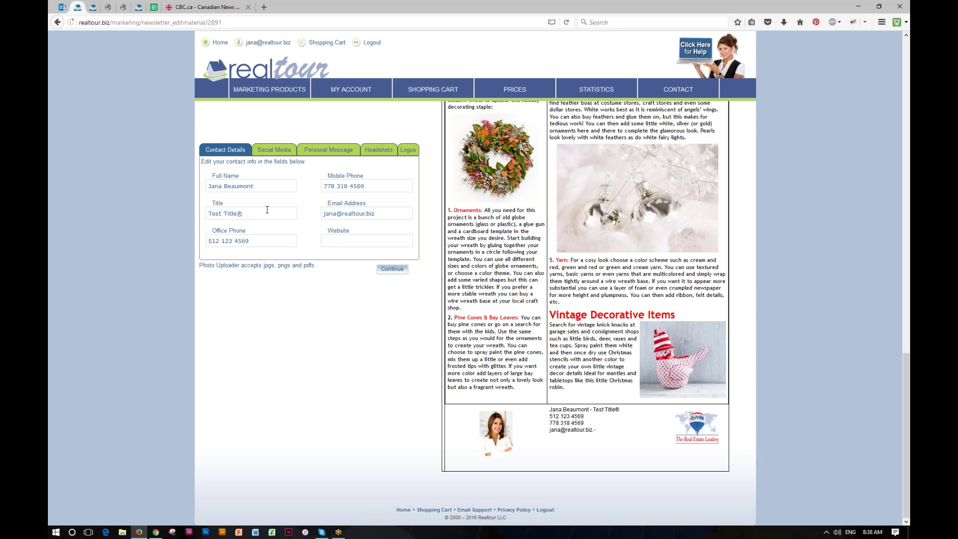
pyautogui.click(279, 154)
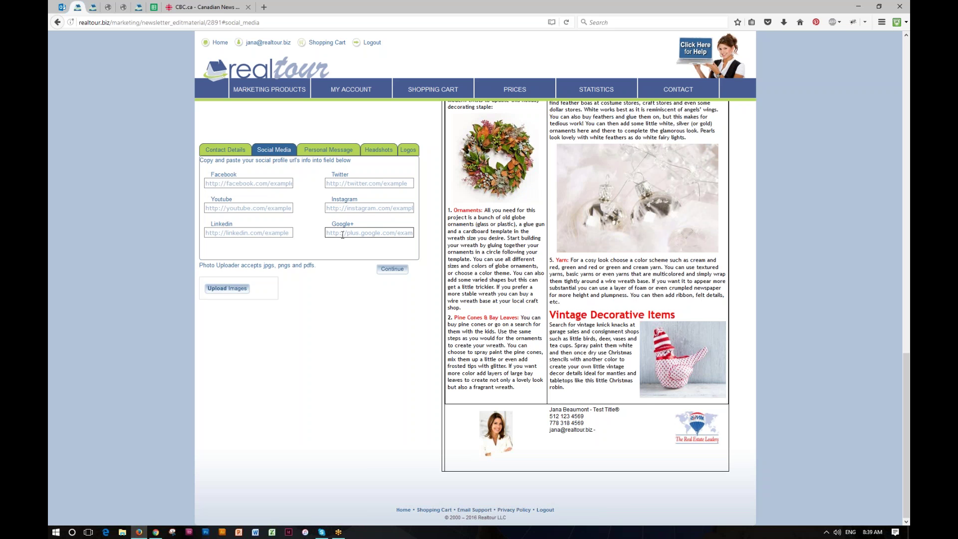
# Put a placeholder 'q' in the Facebook, Twitter, YouTube, Instagram, LinkedIn and Google+ fields.
pyautogui.write('q')
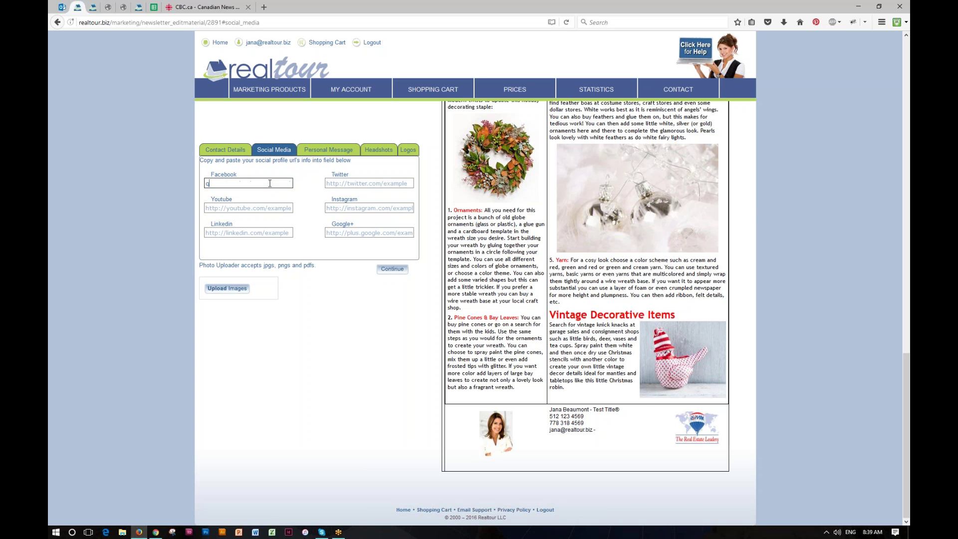
pyautogui.click(268, 209)
pyautogui.write('q')
pyautogui.click(250, 233)
pyautogui.write('q')
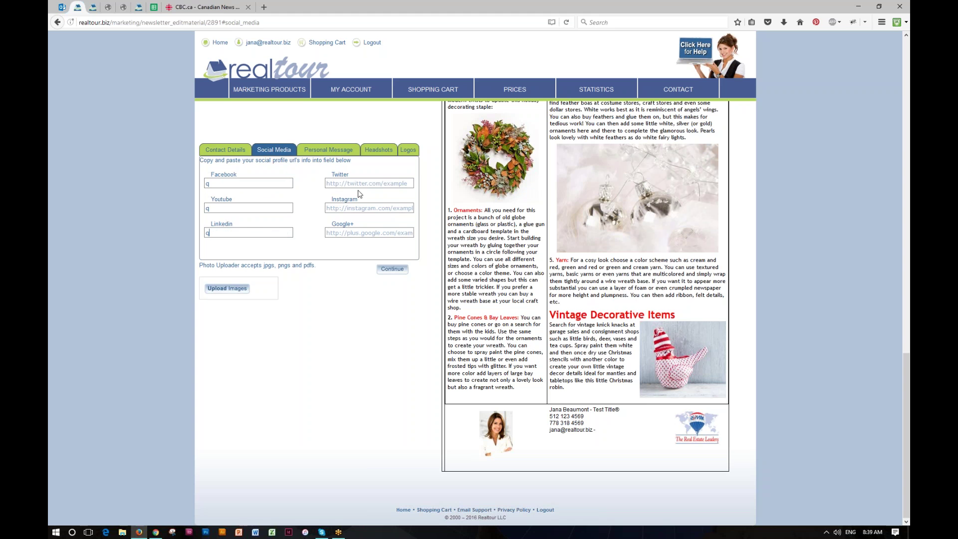
pyautogui.click(358, 184)
pyautogui.write('q')
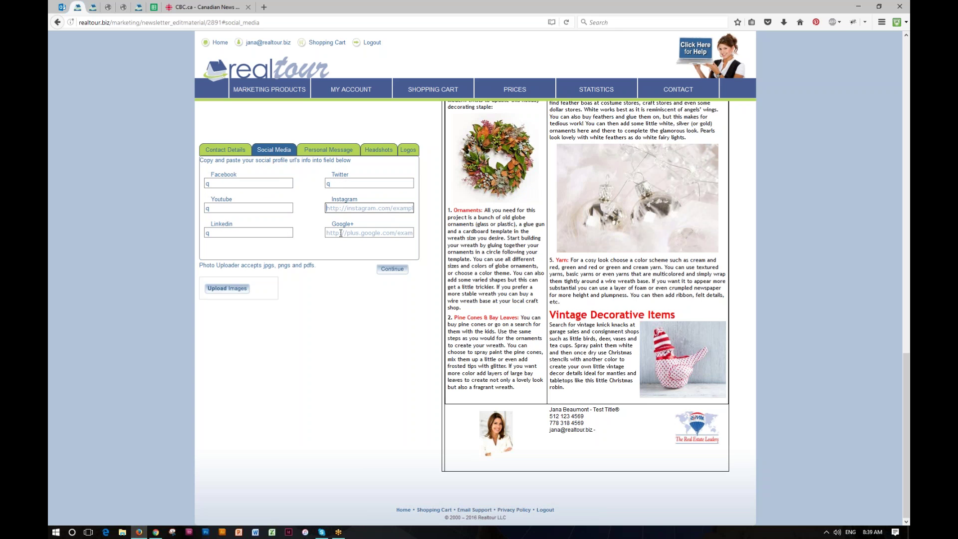
pyautogui.write('q')
pyautogui.click(341, 232)
pyautogui.write('q')
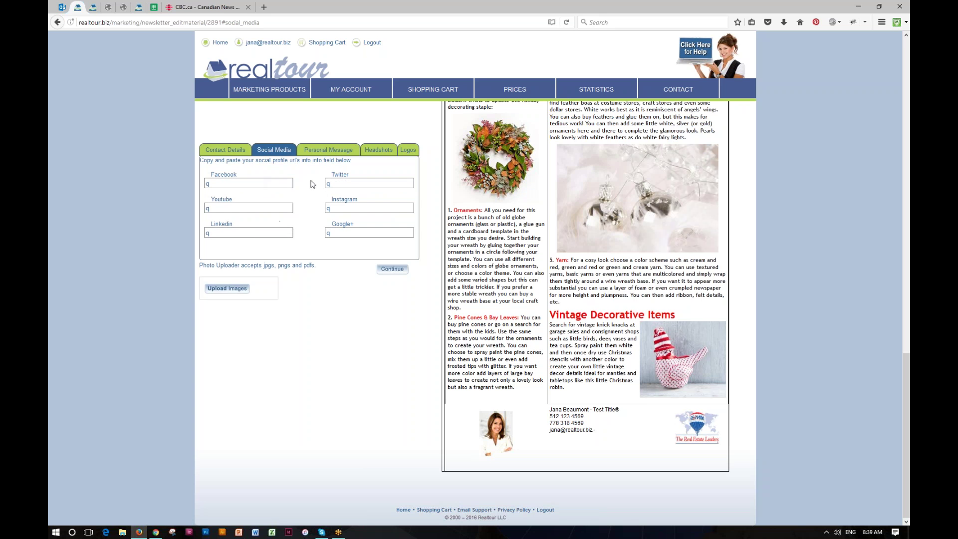
pyautogui.click(327, 151)
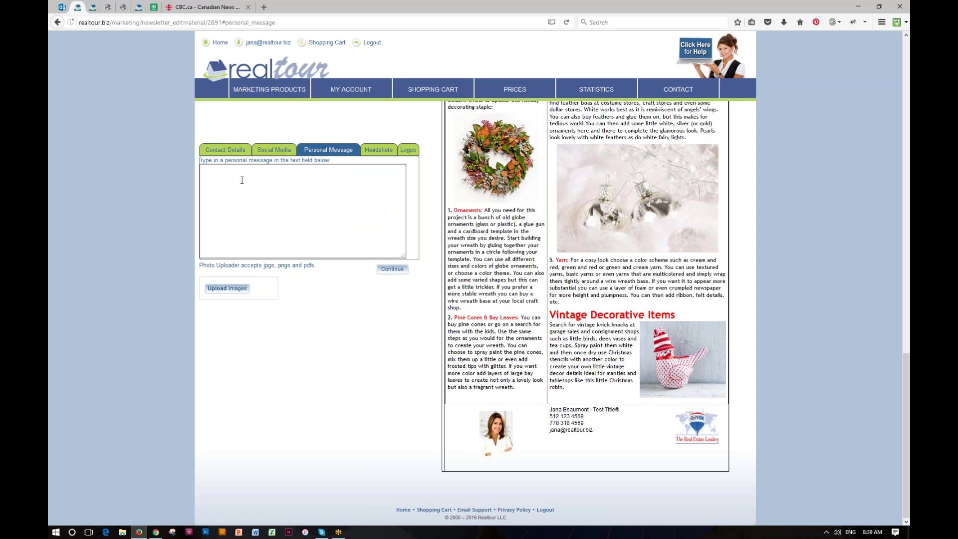
# Write 'Merry Christmas Everyone! Hope the holidays are great!' with a sign-off, correcting 'holdiays'.
pyautogui.click(233, 179)
pyautogui.write('Merry Chr')
pyautogui.write('istmas')
pyautogui.write(' Everyone!  ')
pyautogui.write('Hope the holdiay')
pyautogui.write('s are great!  ')
pyautogui.write('Cheers, ')
pyautogui.write('Jana')
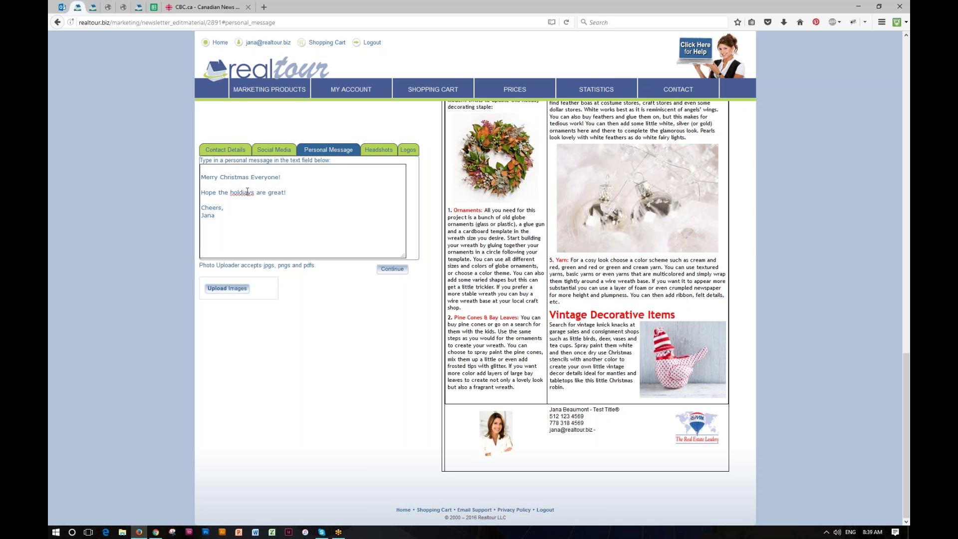
pyautogui.click(247, 191)
pyautogui.press('BackSpace')
pyautogui.press('BackSpace')
pyautogui.write('id')
# Use the dark-haired man's headshot from the Headshots gallery in the newsletter footer.
pyautogui.click(380, 153)
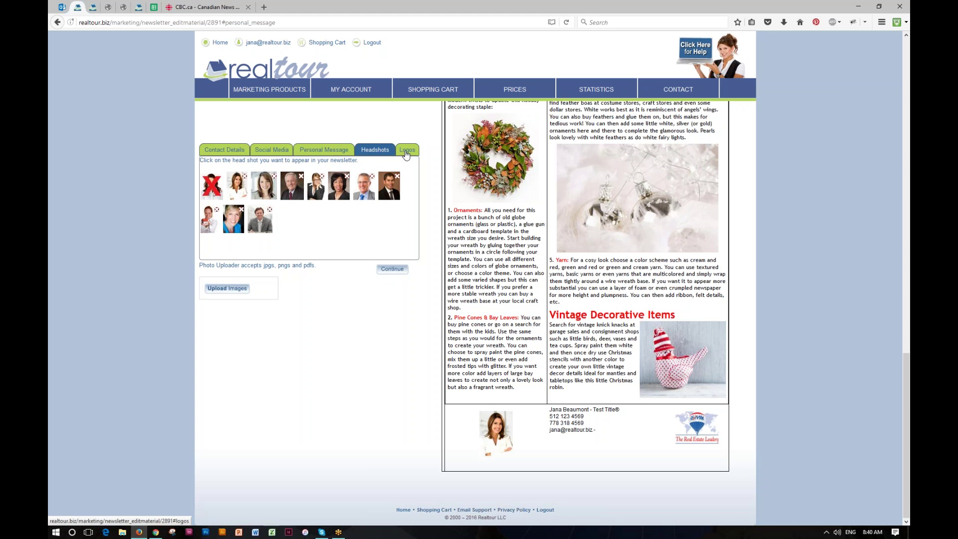
pyautogui.moveTo(351, 91)
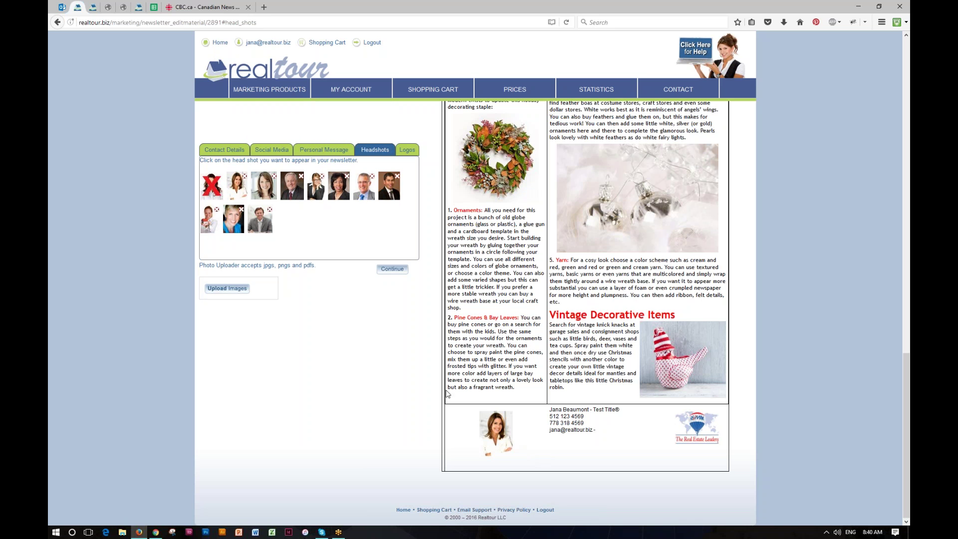
pyautogui.click(293, 194)
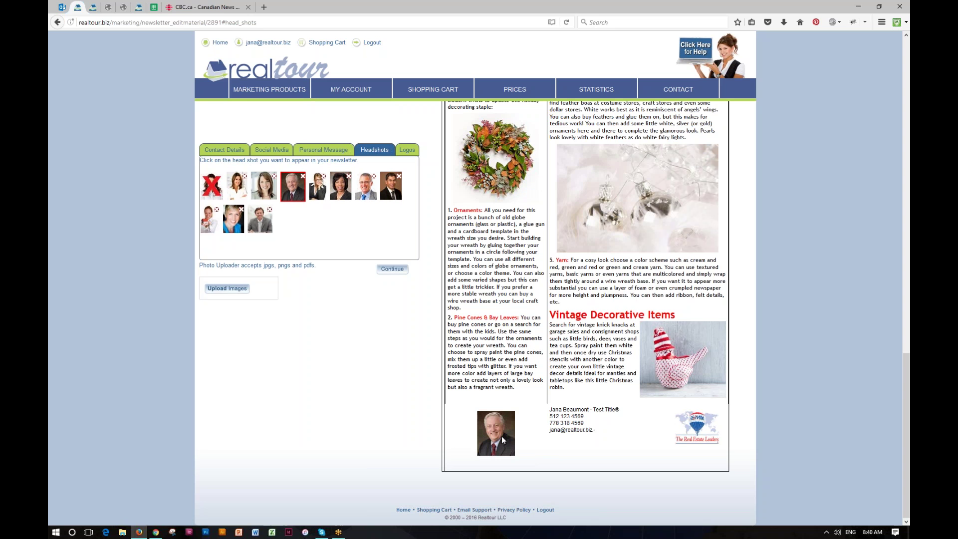
pyautogui.click(391, 185)
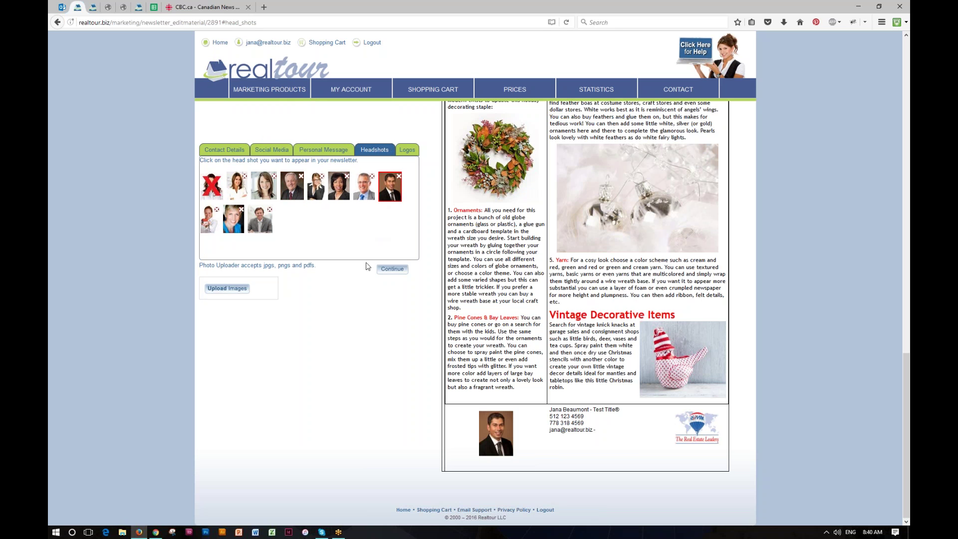
# Add the black Century 21 logo to the footer and continue past template editing.
pyautogui.click(407, 149)
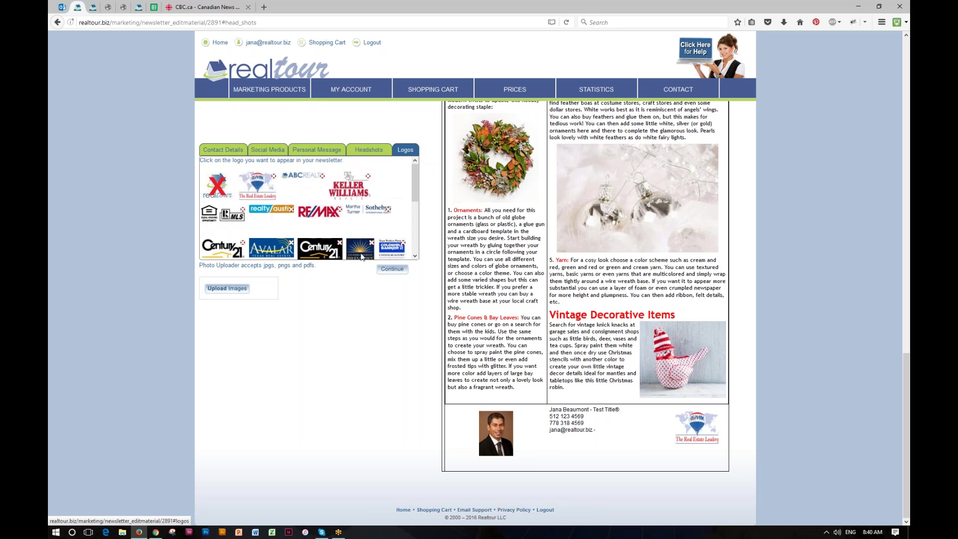
pyautogui.click(314, 256)
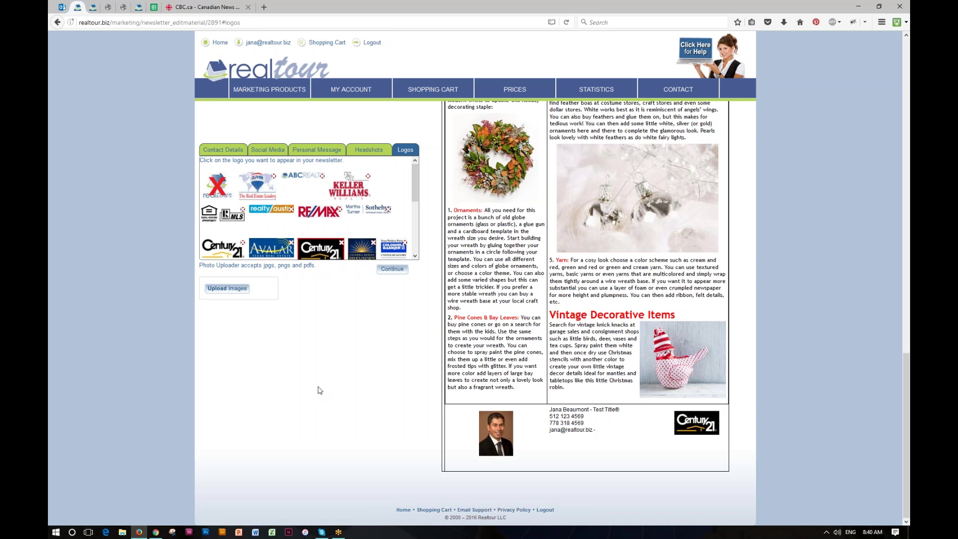
pyautogui.scroll(15, 320, 391)
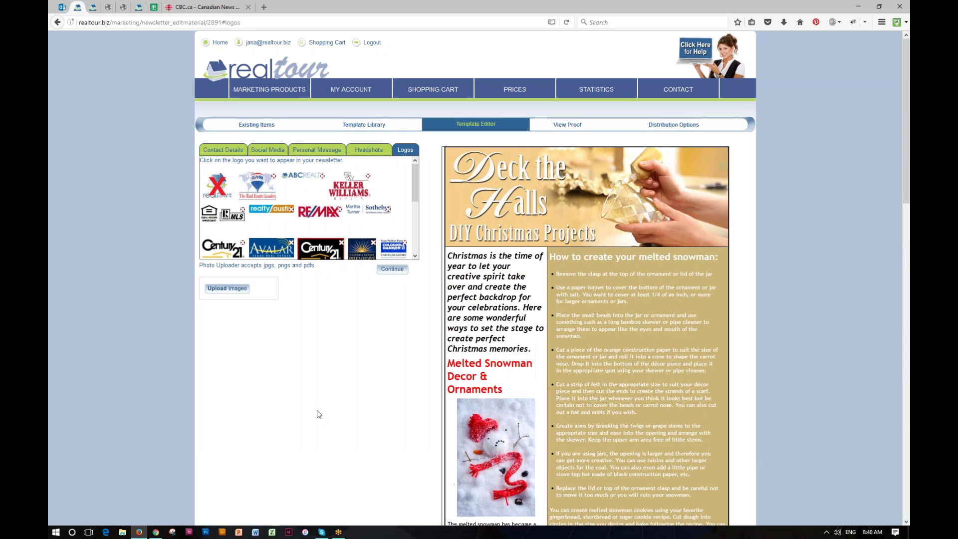
pyautogui.click(393, 272)
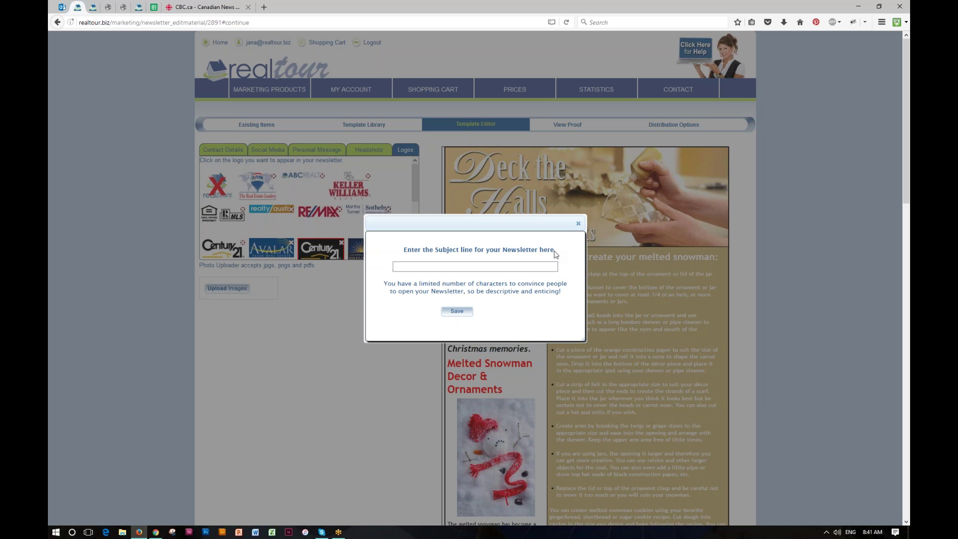
# Type the subject 'Happy Holidays to My best Clients', fixing a stray comma, and save it.
pyautogui.write('Happy Ho,')
pyautogui.press('BackSpace')
pyautogui.press('BackSpace')
pyautogui.write('lidays to My best Clients')
pyautogui.click(455, 312)
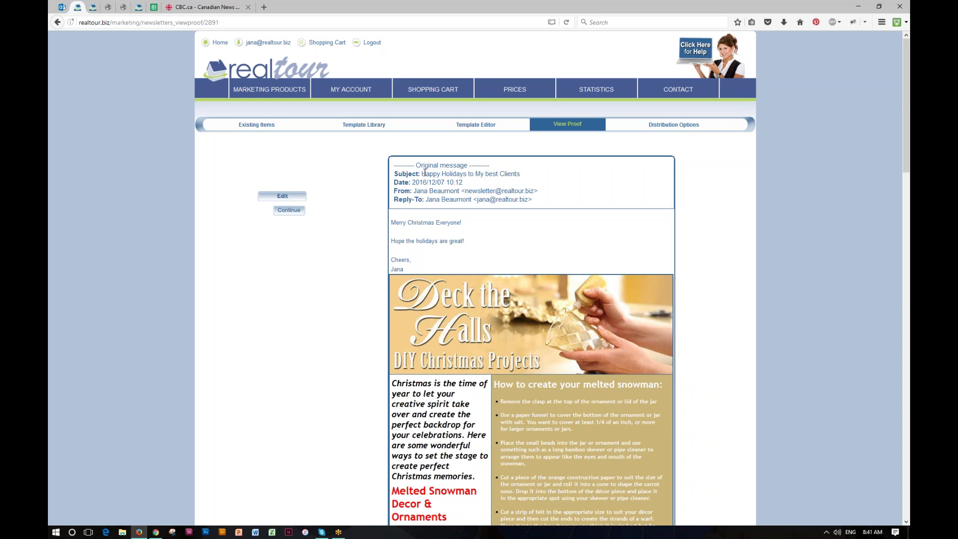
# Highlight the proof's subject line, then scroll through the Deck the Halls newsletter to the footer and back.
pyautogui.moveTo(422, 173); pyautogui.dragTo(522, 174)
pyautogui.click(531, 173)
pyautogui.scroll(-10, 482, 317)
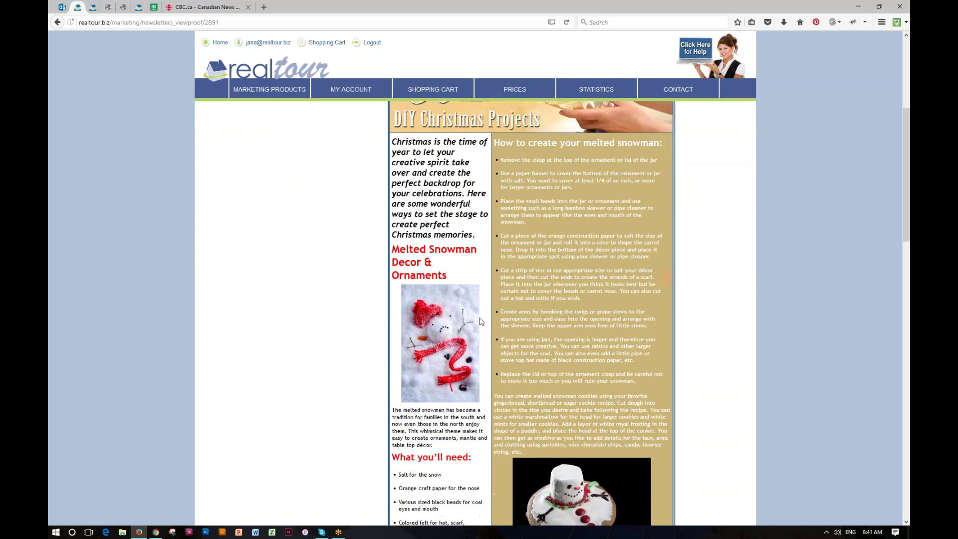
pyautogui.scroll(-10, 478, 325)
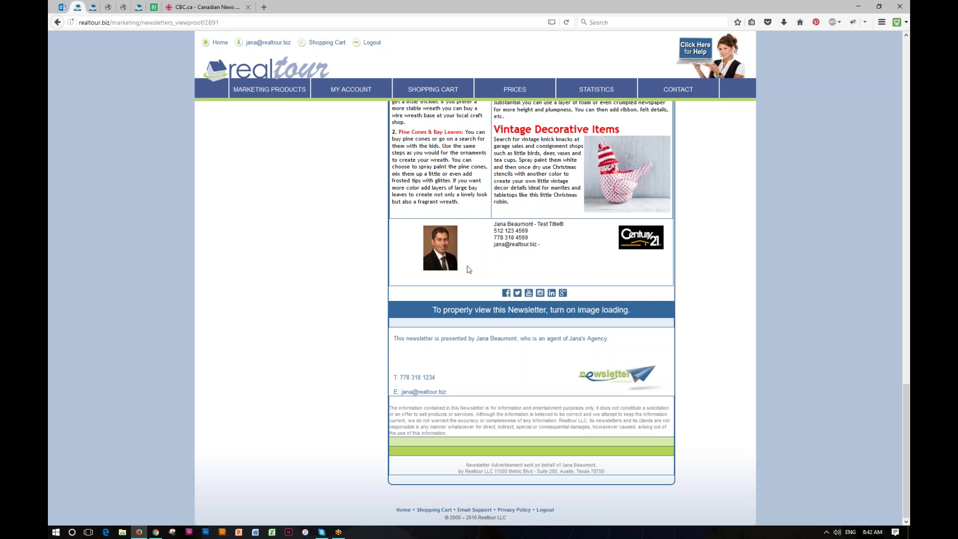
pyautogui.scroll(5, 461, 280)
pyautogui.scroll(15, 439, 307)
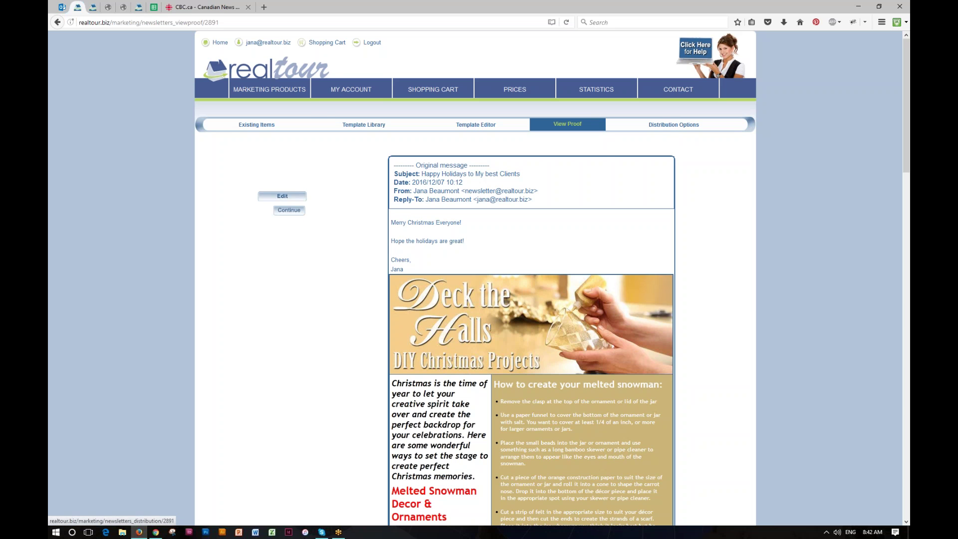
# Show Distribution Options: zero contacts, Monthly Subscription $19.99 and a $19.99 grand total.
pyautogui.click(670, 127)
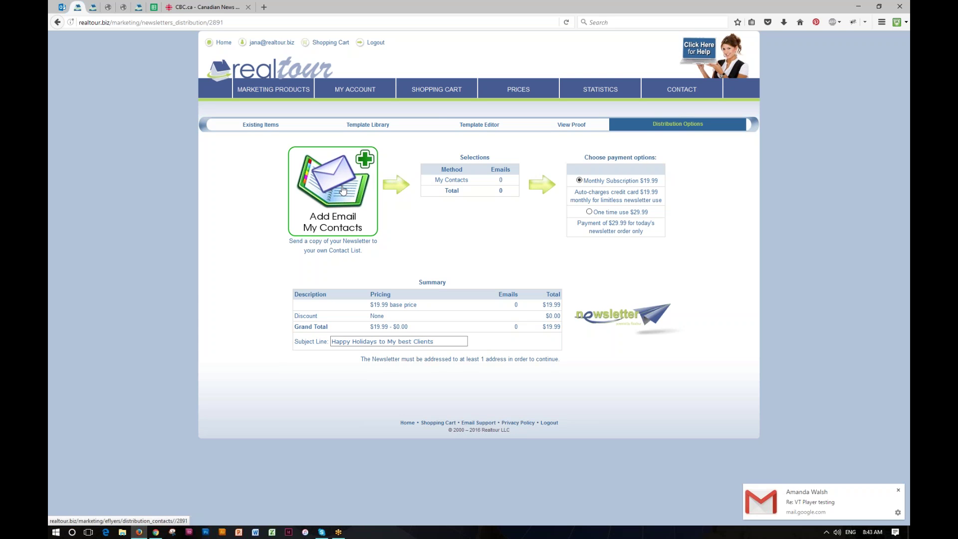
# Enter a contact's e-mail address and save it as the new distribution list 'My Fav Clients'.
pyautogui.click(343, 190)
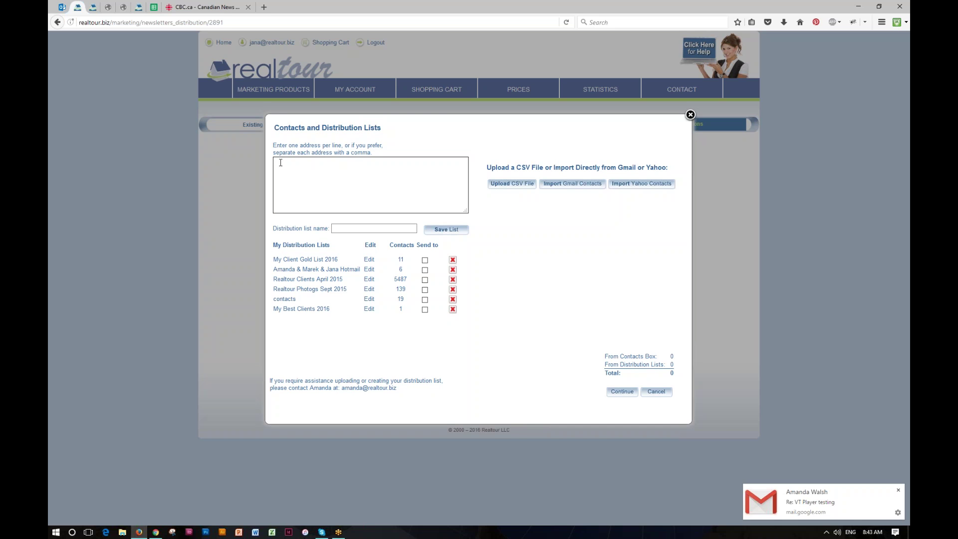
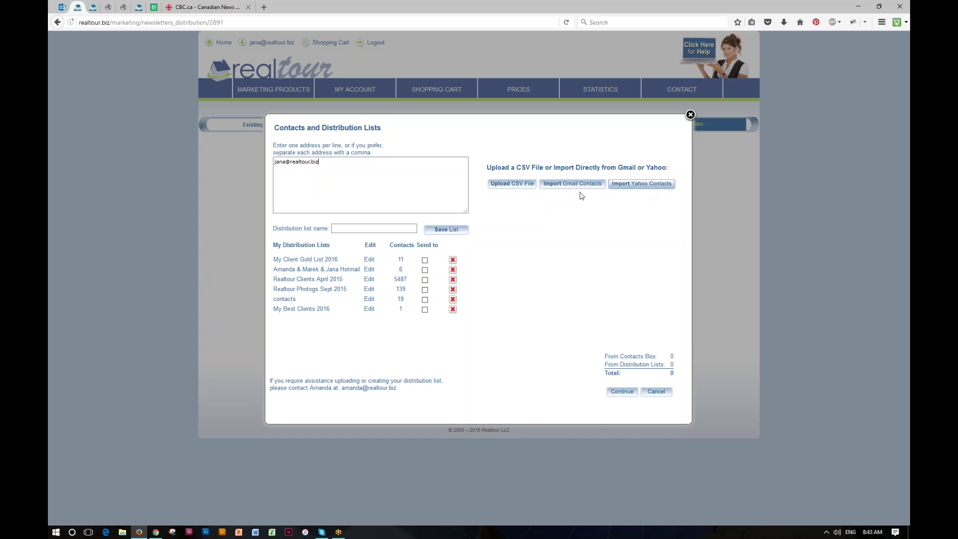
pyautogui.click(304, 170)
pyautogui.click(347, 228)
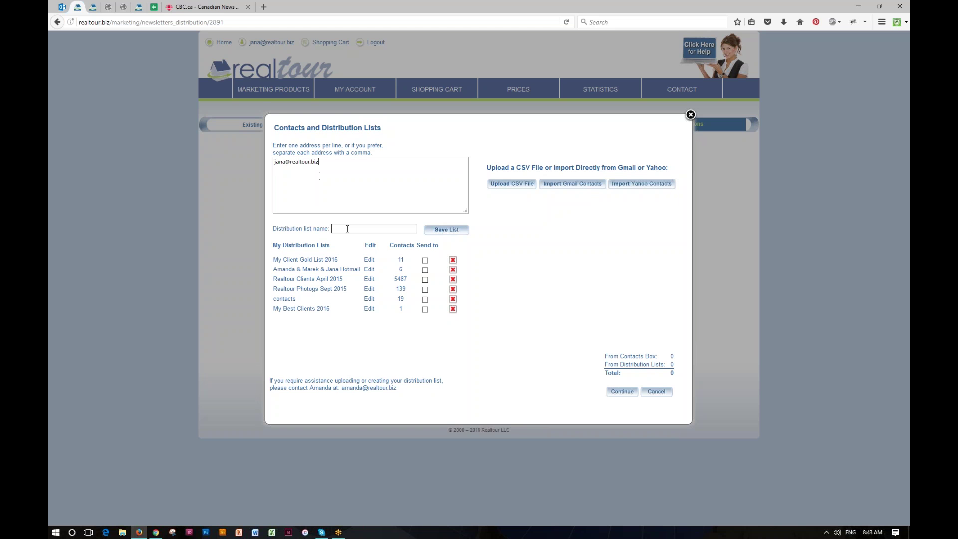
pyautogui.write('My Fav Clients')
pyautogui.click(450, 230)
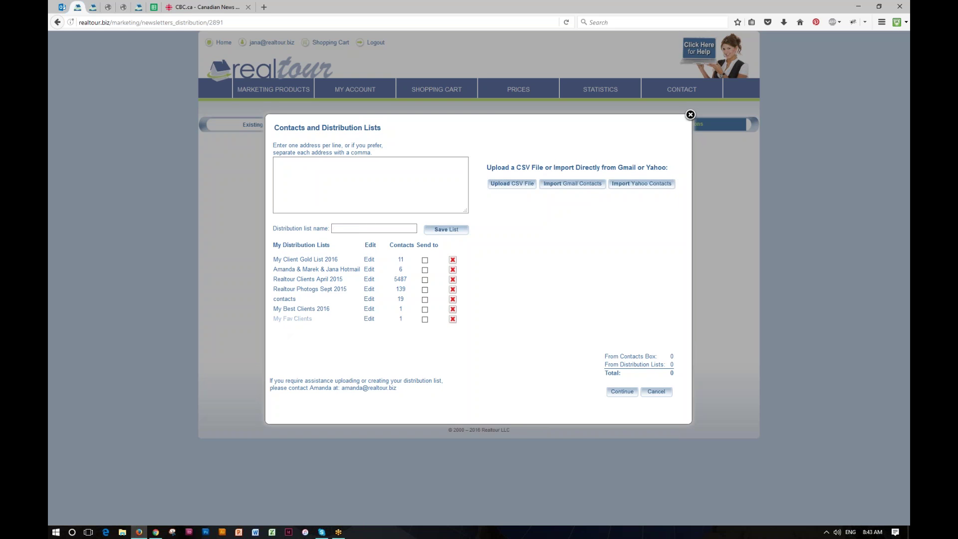
# Send to My Fav Clients, My Client Gold List 2016 and the Hotmail list, 18 e-mails total.
pyautogui.click(424, 319)
pyautogui.click(425, 260)
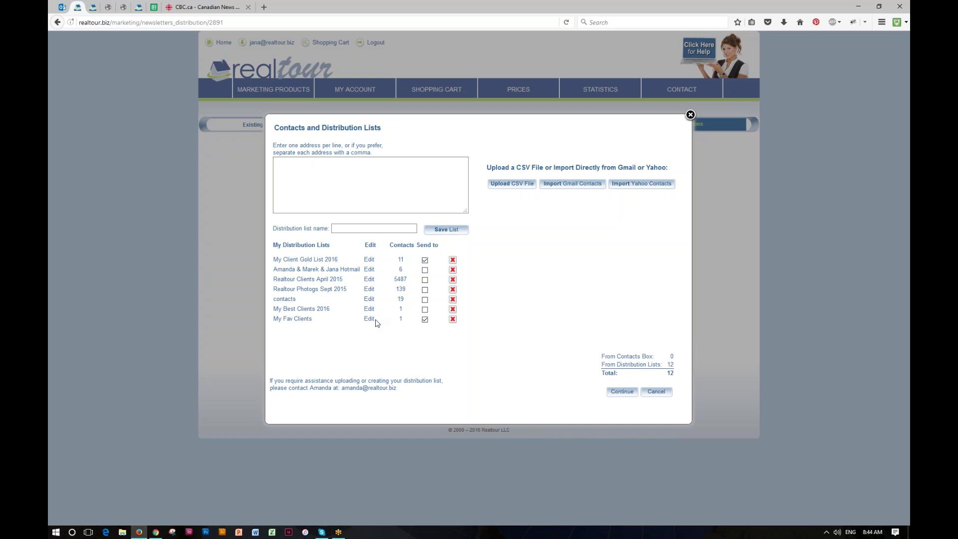
pyautogui.click(425, 271)
pyautogui.click(621, 392)
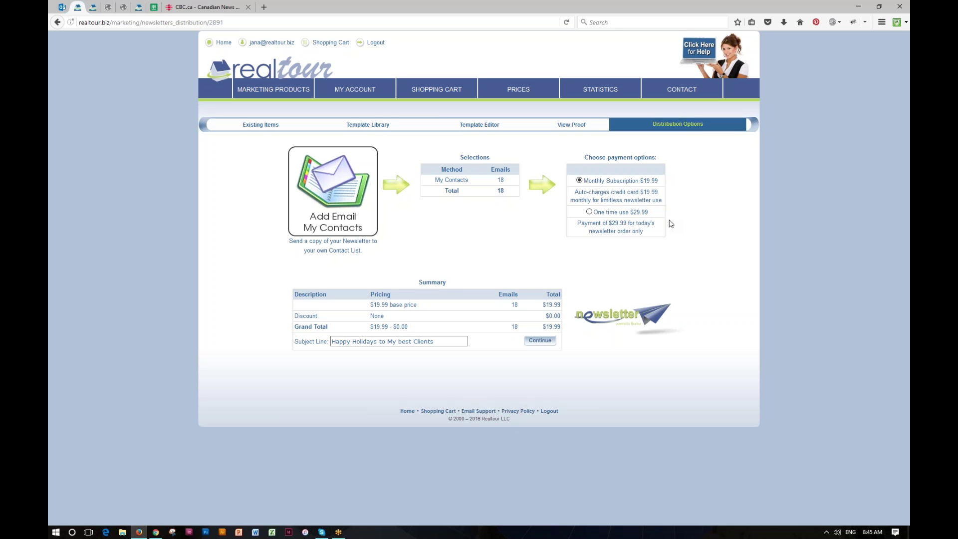
# Switch payment to the one-time $29.99 option and return to the Dashboard.
pyautogui.click(589, 211)
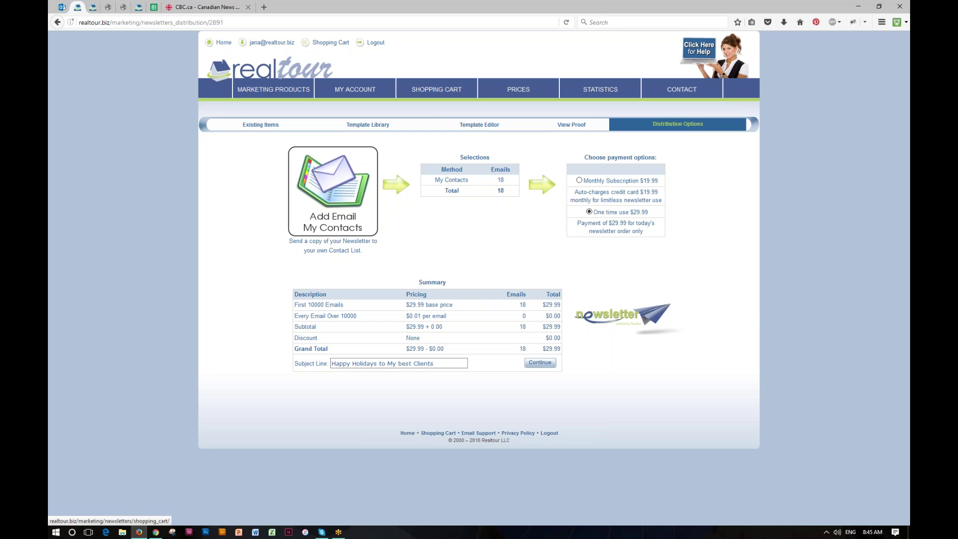
pyautogui.click(279, 67)
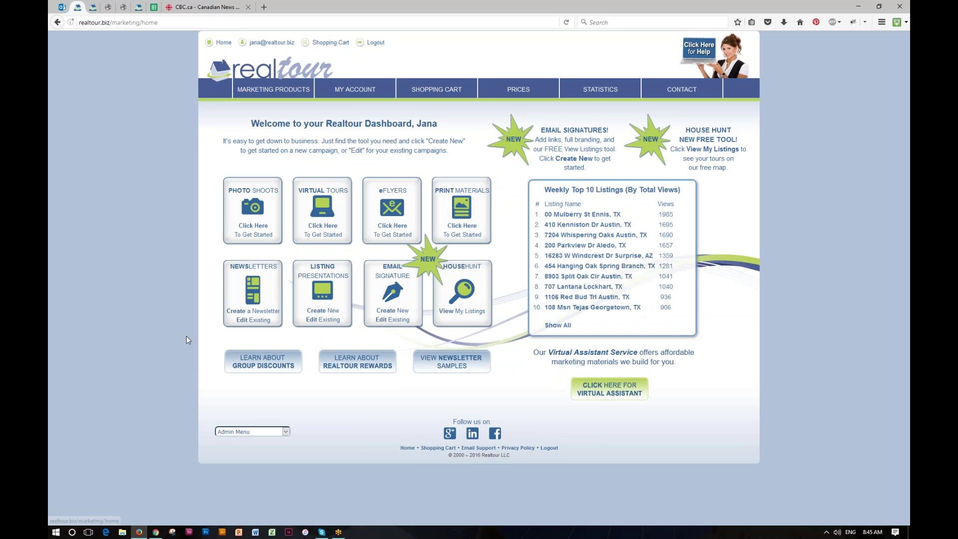
# Create a Build My Own newsletter named 'My Holiday Newsletter' using the Left Sidebar layout.
pyautogui.click(255, 313)
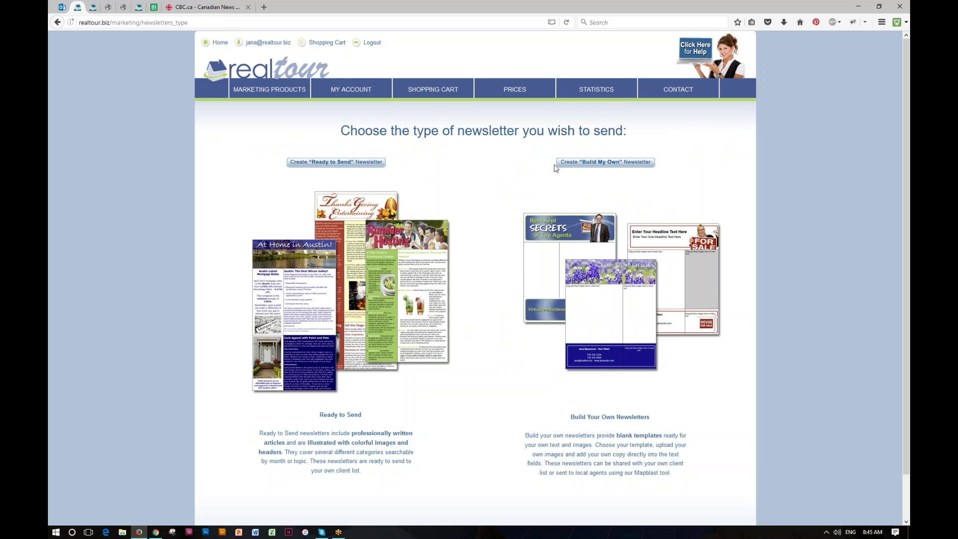
pyautogui.click(597, 165)
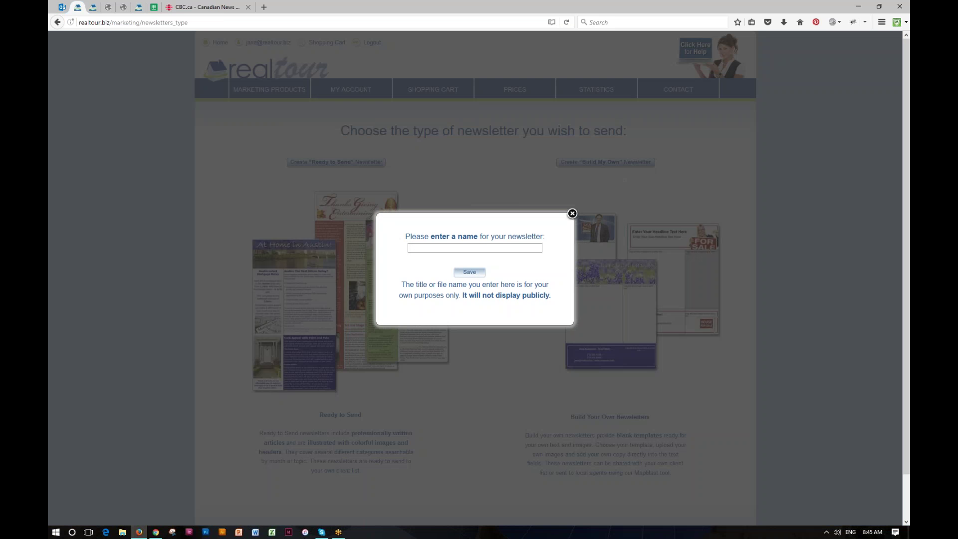
pyautogui.click(514, 247)
pyautogui.write('My Holiday Newslet')
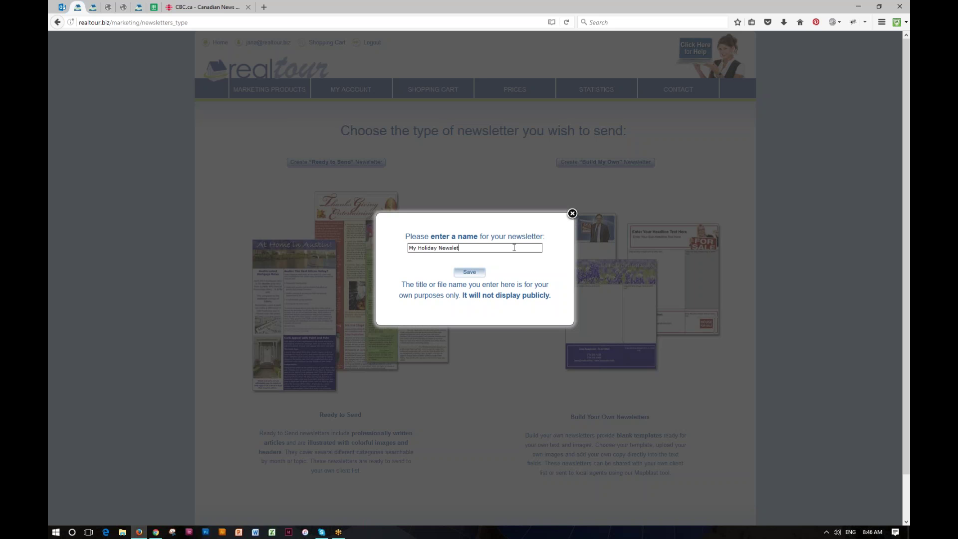
pyautogui.write('ter')
pyautogui.click(472, 272)
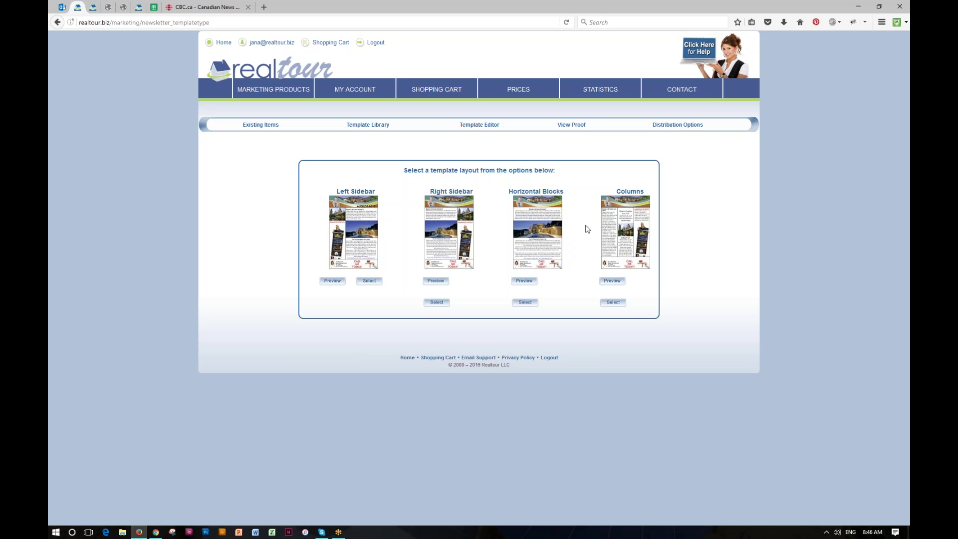
pyautogui.click(369, 280)
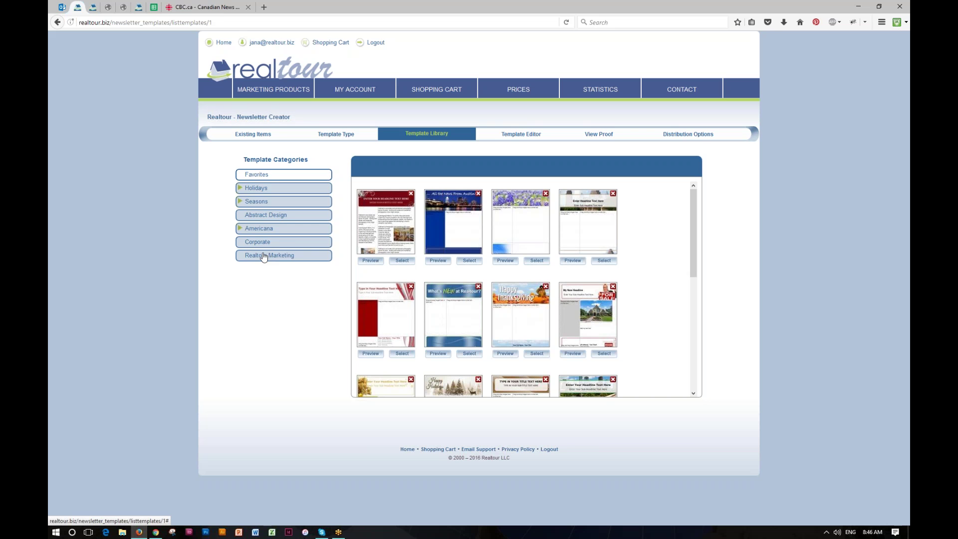
# Start the newsletter from the Happy Holidays template under Holidays > Christmas.
pyautogui.click(260, 188)
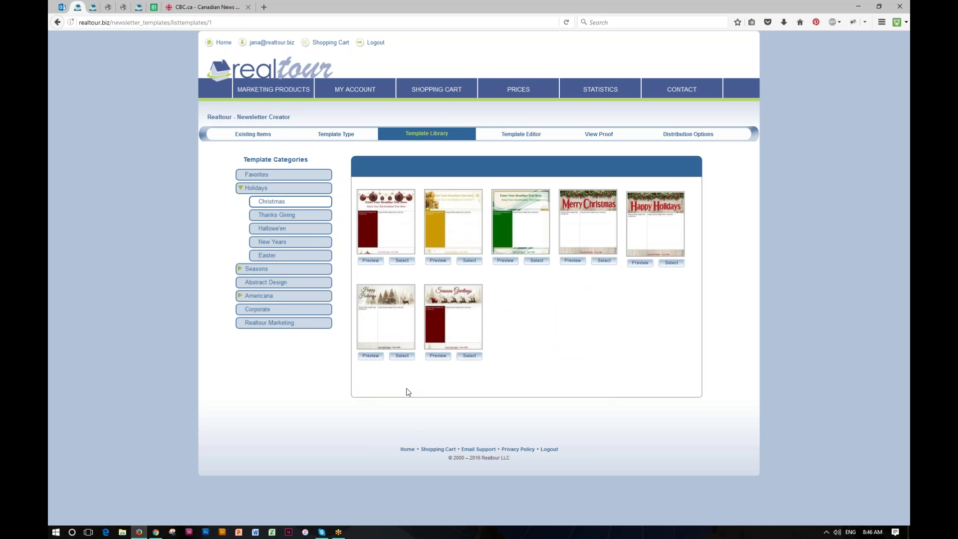
pyautogui.click(402, 356)
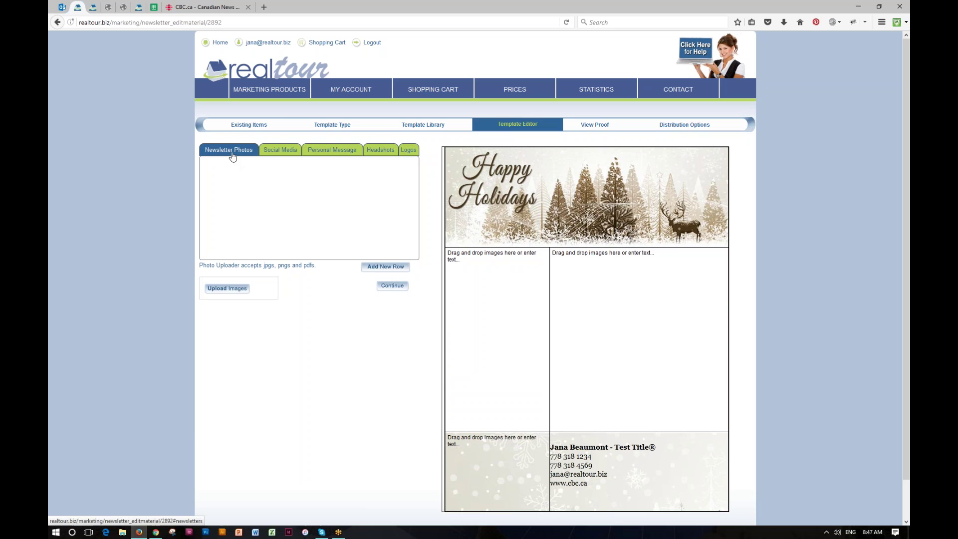
# Upload the house photo _DSC0245.jpg into the Newsletter Photos panel.
pyautogui.click(230, 289)
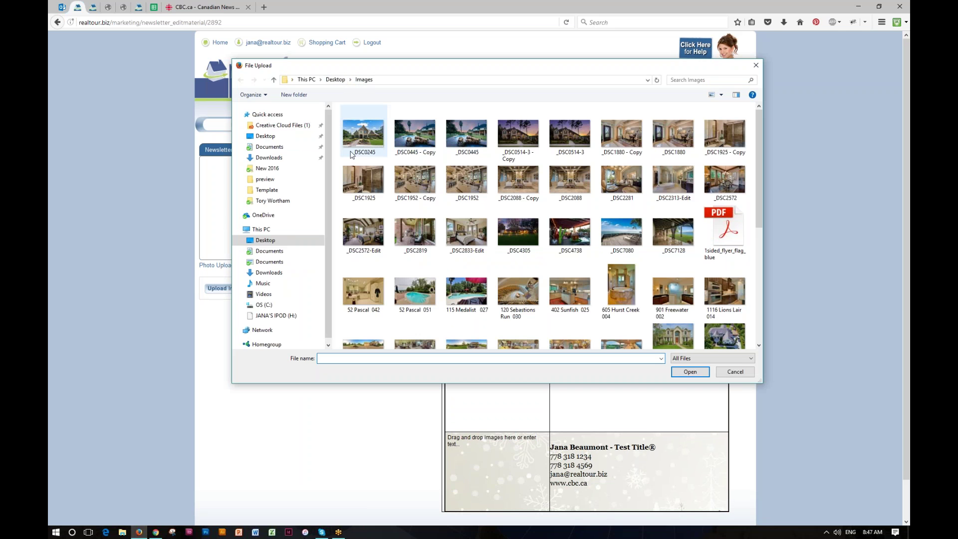
pyautogui.click(377, 137)
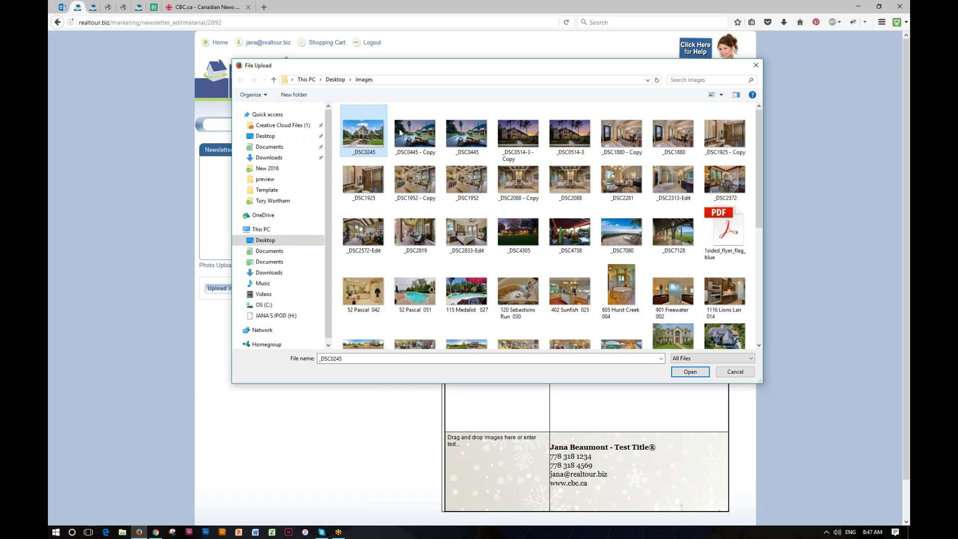
pyautogui.click(690, 372)
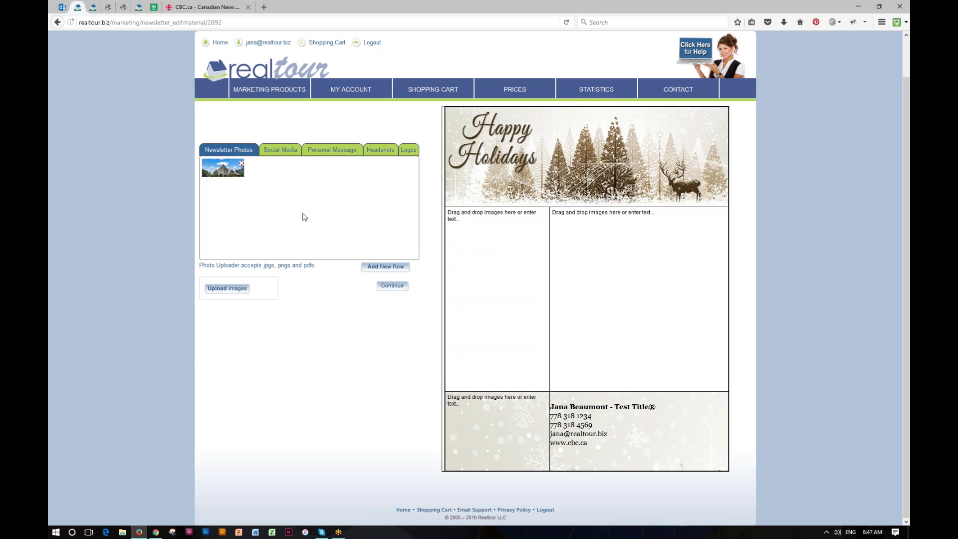
# Place the house photo in the large right cell, sized to fit, with 'Add my own text' beneath.
pyautogui.moveTo(221, 174)
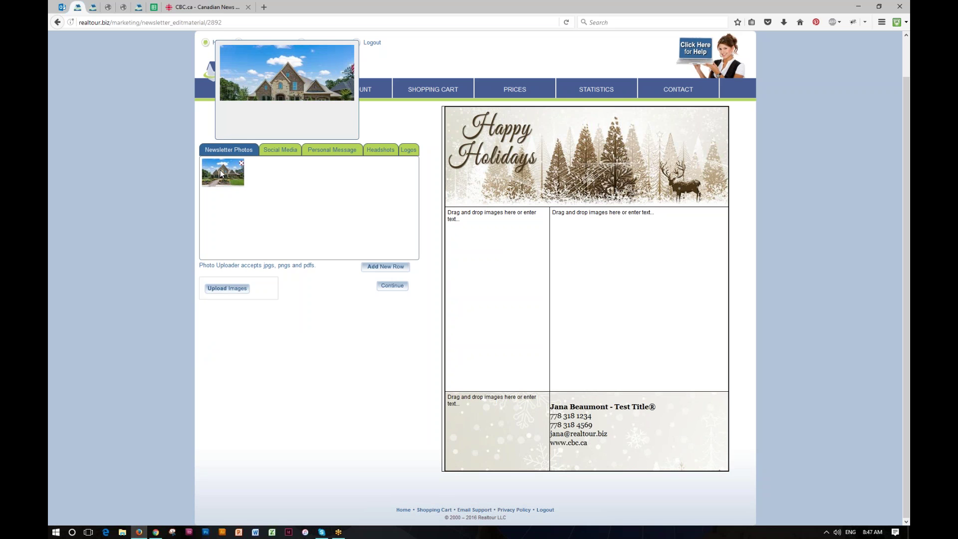
pyautogui.moveTo(221, 174); pyautogui.dragTo(705, 313)
pyautogui.click(713, 310)
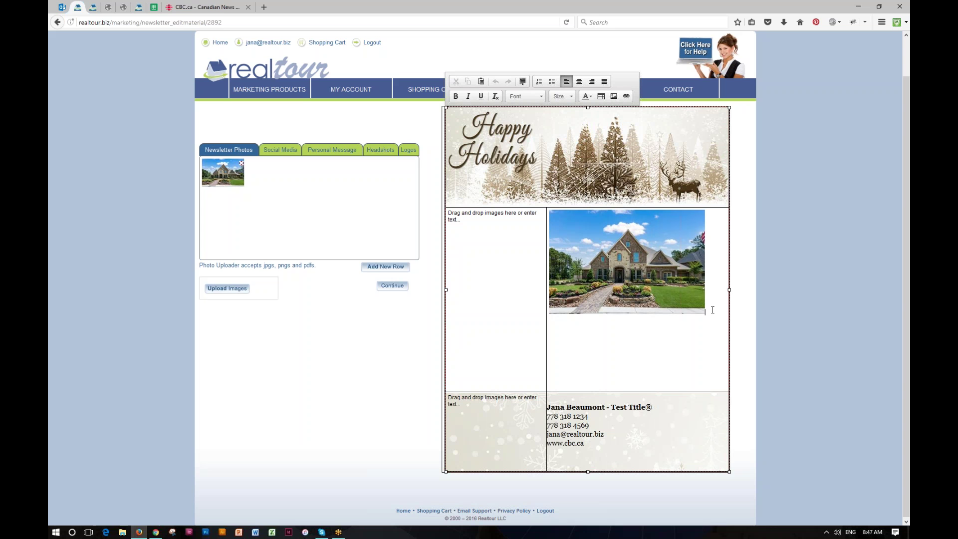
pyautogui.press('Return')
pyautogui.write('Add my own ')
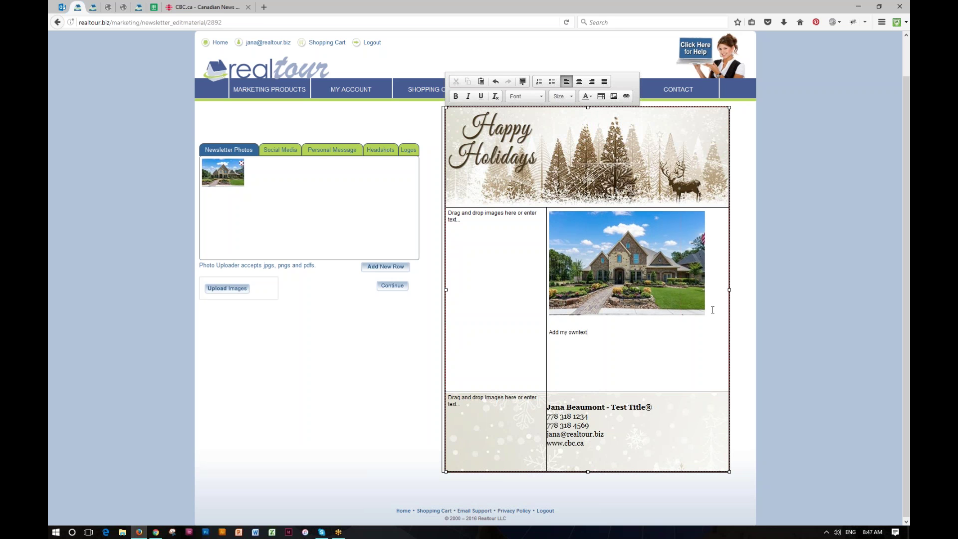
pyautogui.write('text')
pyautogui.press('Left')
pyautogui.press('Left')
pyautogui.press('Left')
pyautogui.press('Left')
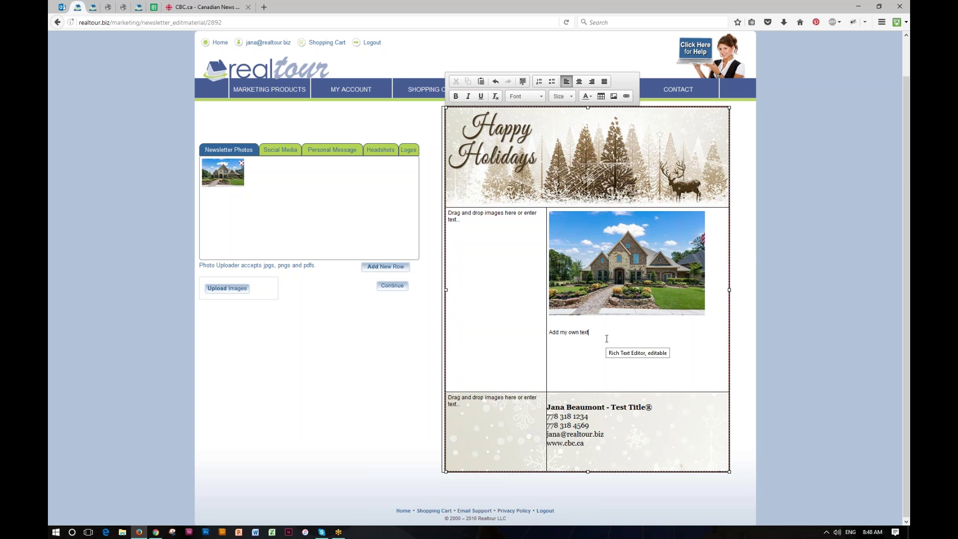
pyautogui.click(595, 336)
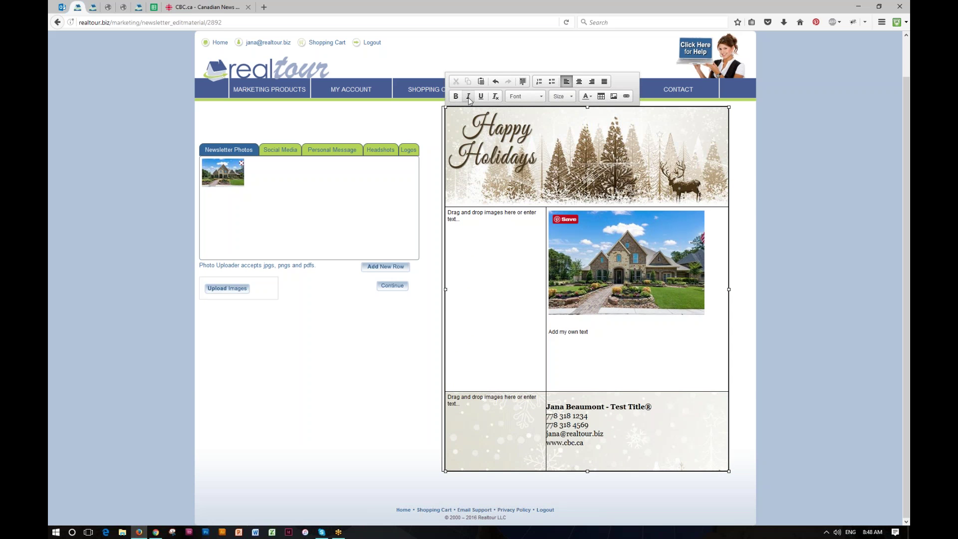
# Browse the font choices and select, then deselect, the 'Add my own text' line.
pyautogui.click(533, 98)
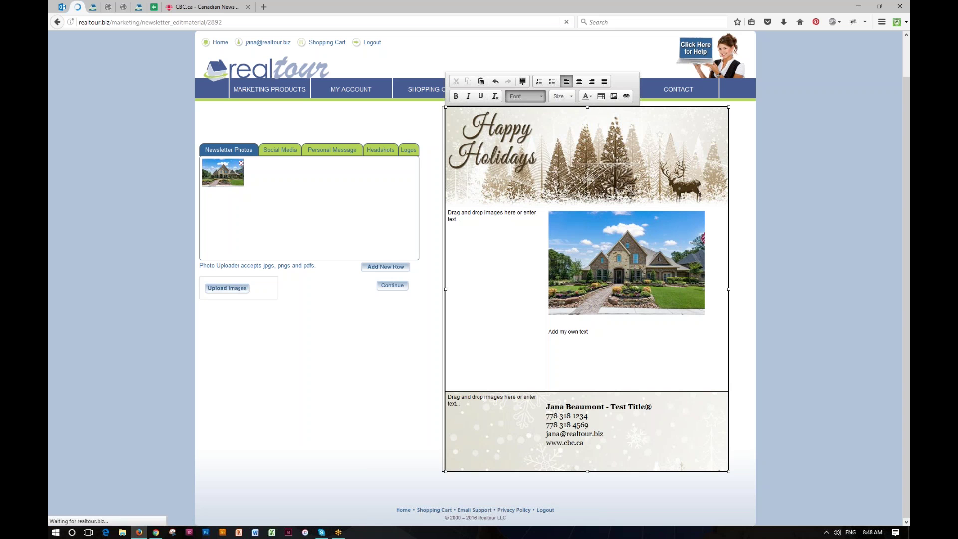
pyautogui.scroll(-2, 544, 154)
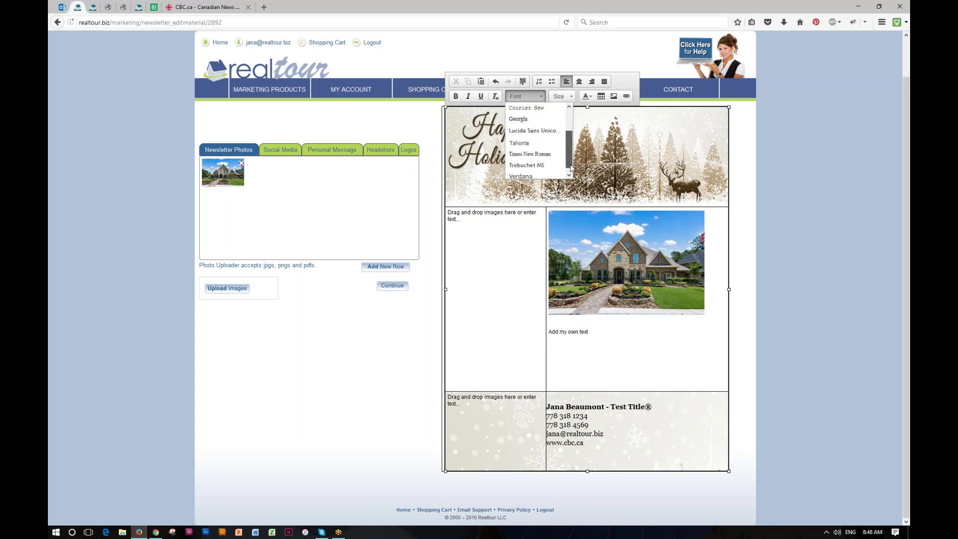
pyautogui.scroll(2, 544, 150)
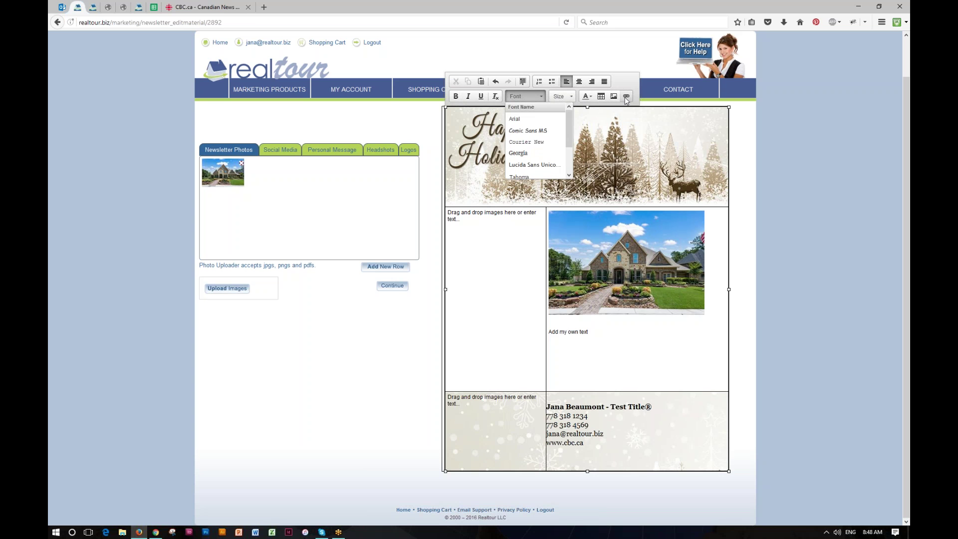
pyautogui.moveTo(597, 332); pyautogui.dragTo(548, 332)
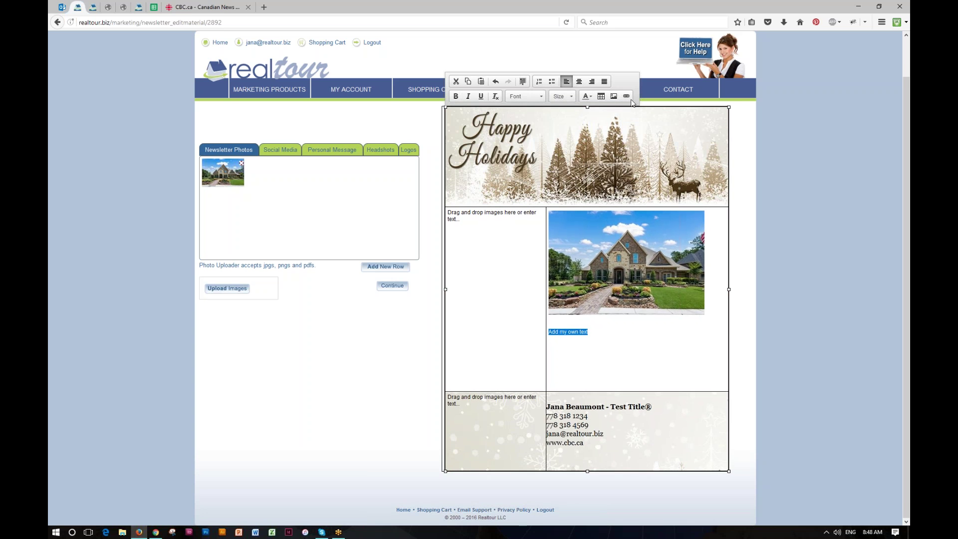
pyautogui.click(614, 334)
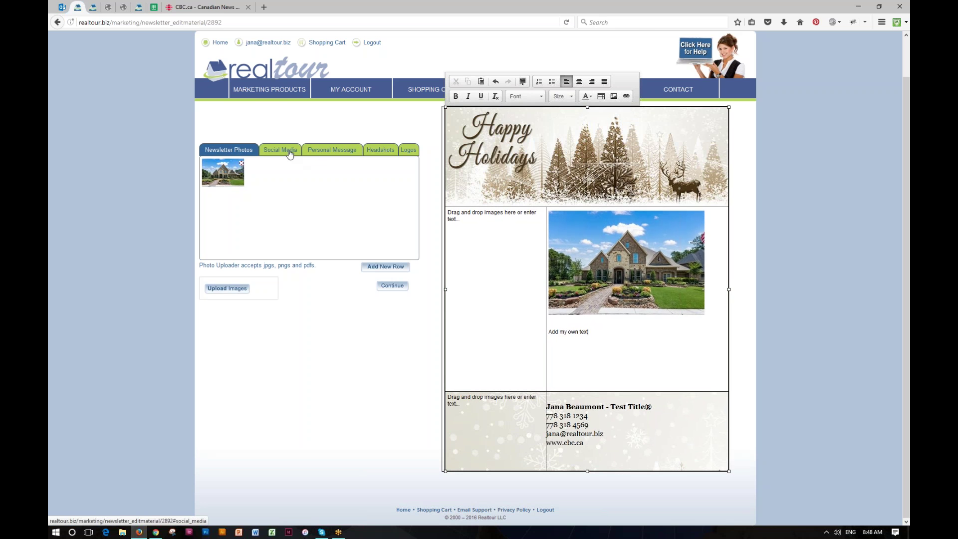
# Show the Social Media profile fields and type 'q' into them, including the Youtube field.
pyautogui.click(289, 152)
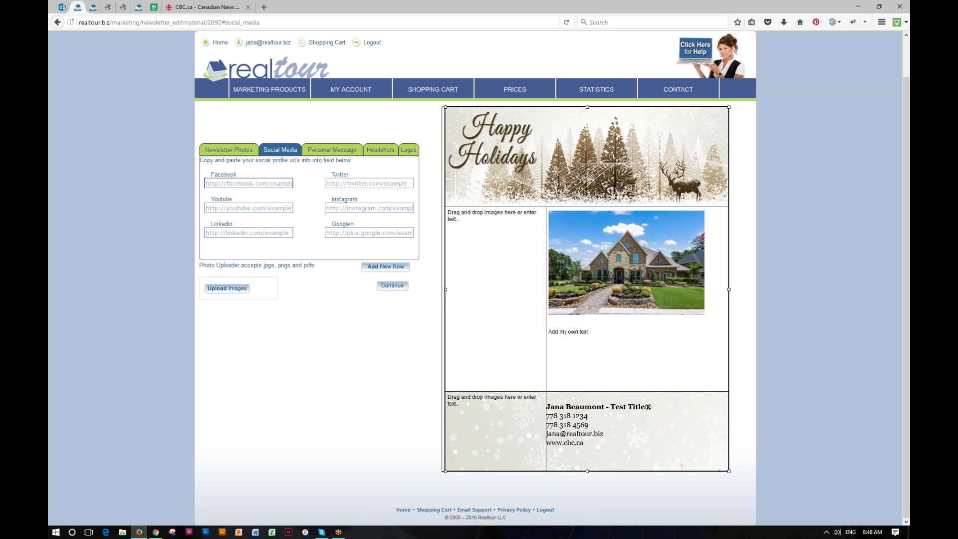
pyautogui.write('q')
pyautogui.click(249, 210)
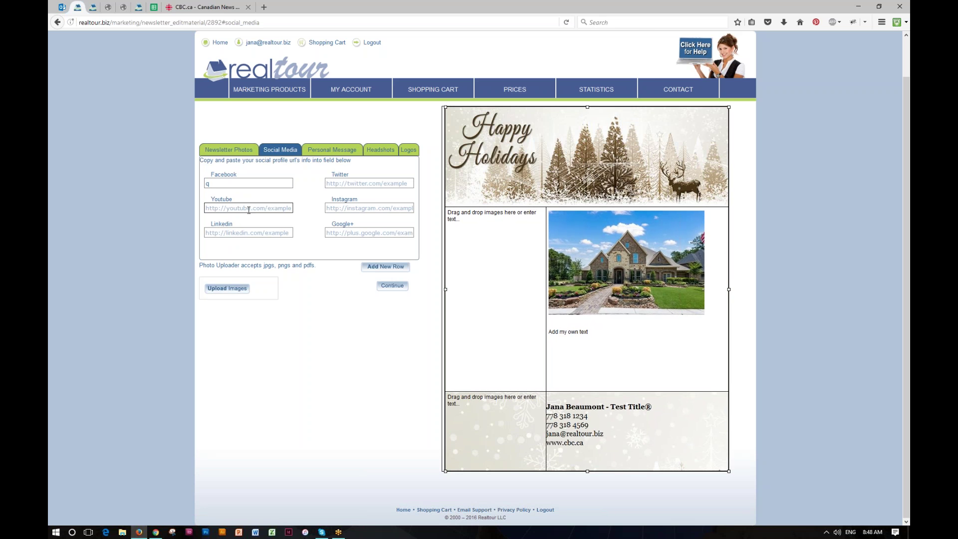
pyautogui.write('q')
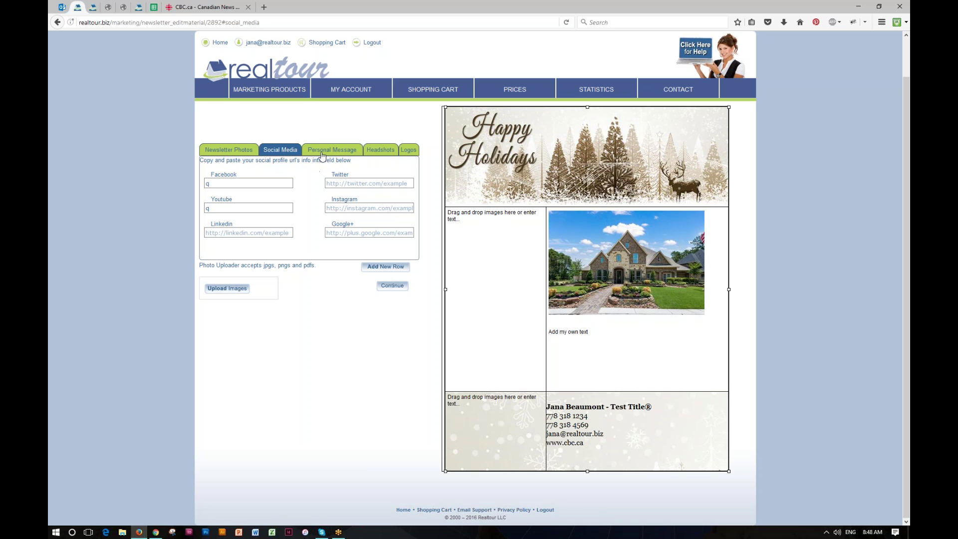
# Look over the Personal Message panel, then browse the Headshots gallery.
pyautogui.click(321, 154)
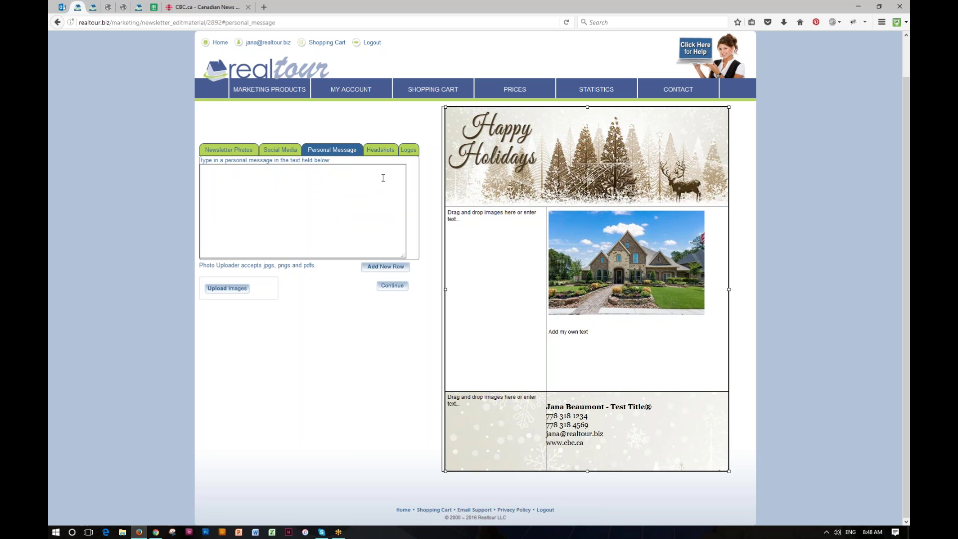
pyautogui.click(380, 153)
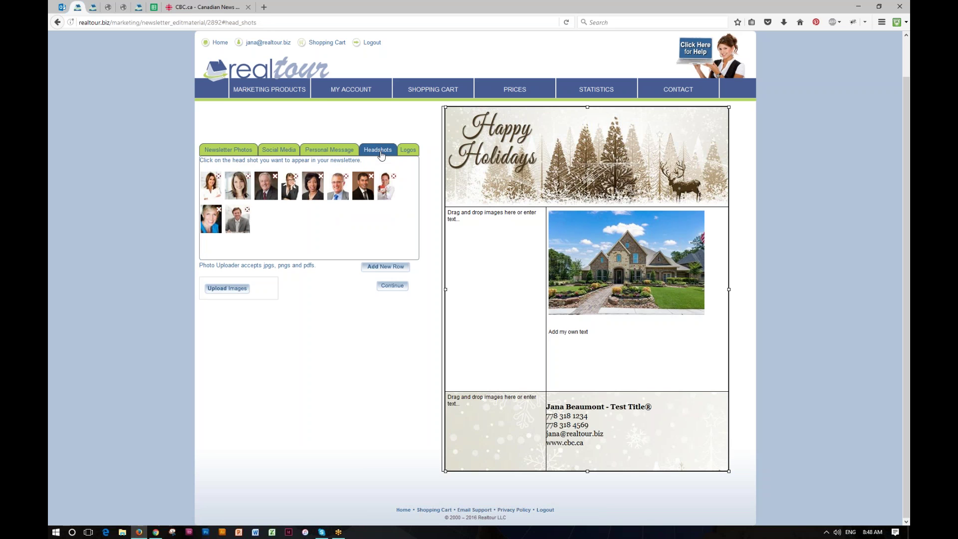
pyautogui.click(479, 434)
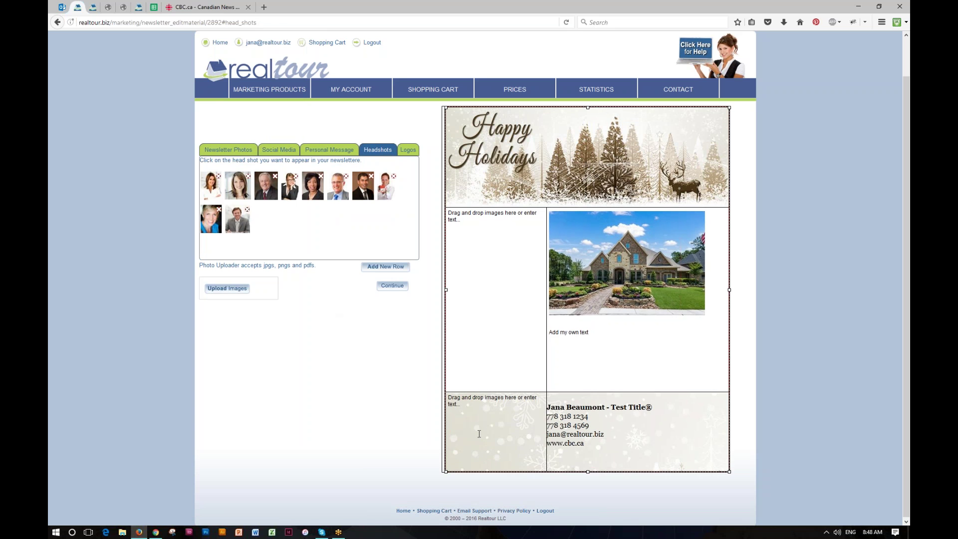
pyautogui.click(383, 273)
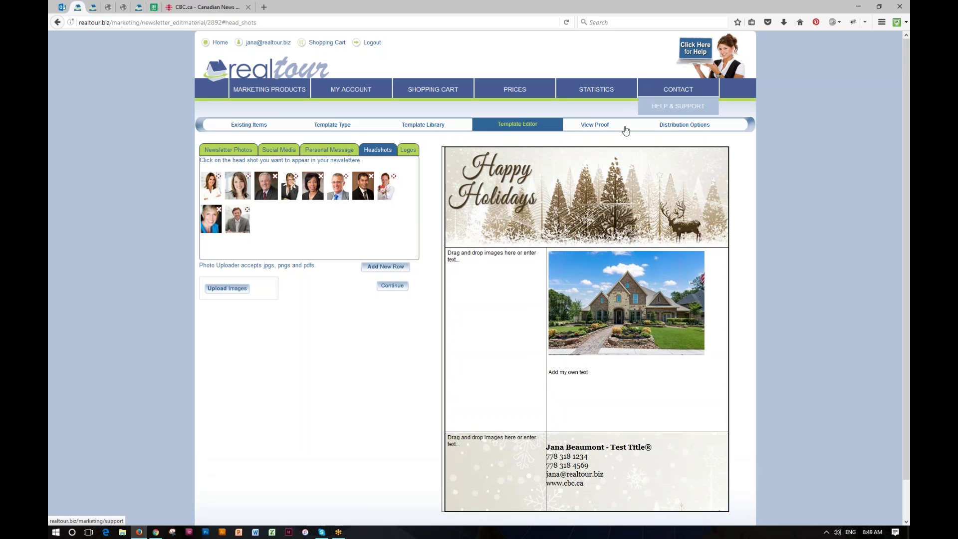
# Save the newsletter subject 'A Real Subject Line' on the proof page, then view distribution options.
pyautogui.click(594, 125)
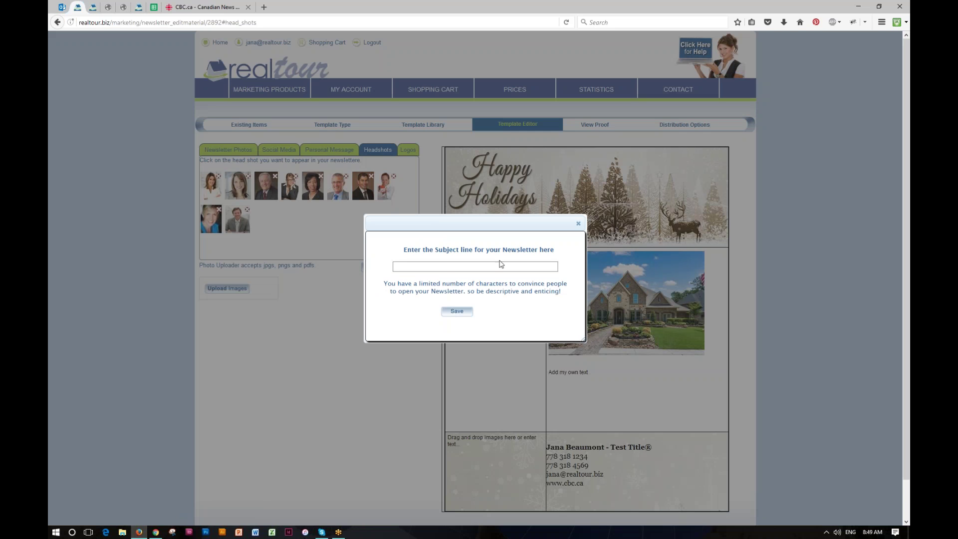
pyautogui.click(449, 266)
pyautogui.write('A Real Sub')
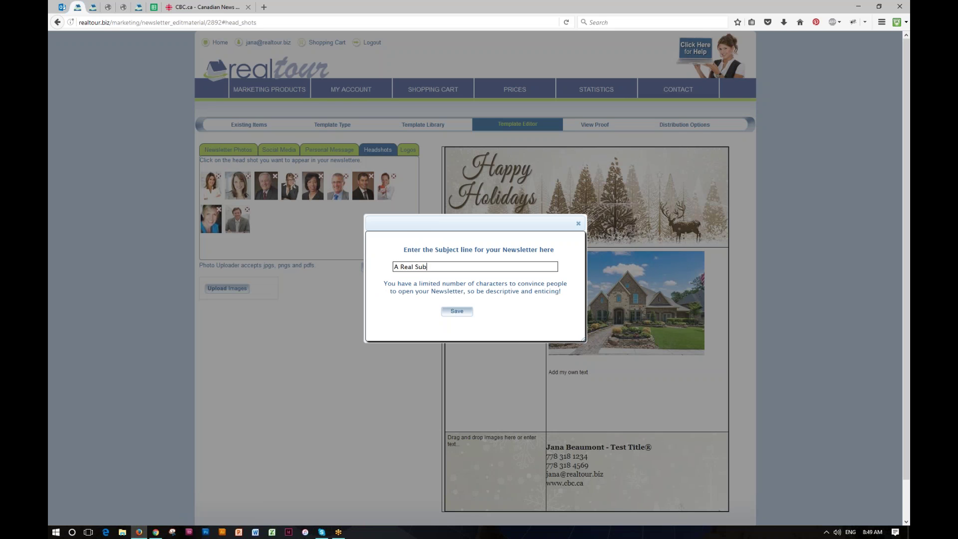
pyautogui.write('ject Line')
pyautogui.click(456, 311)
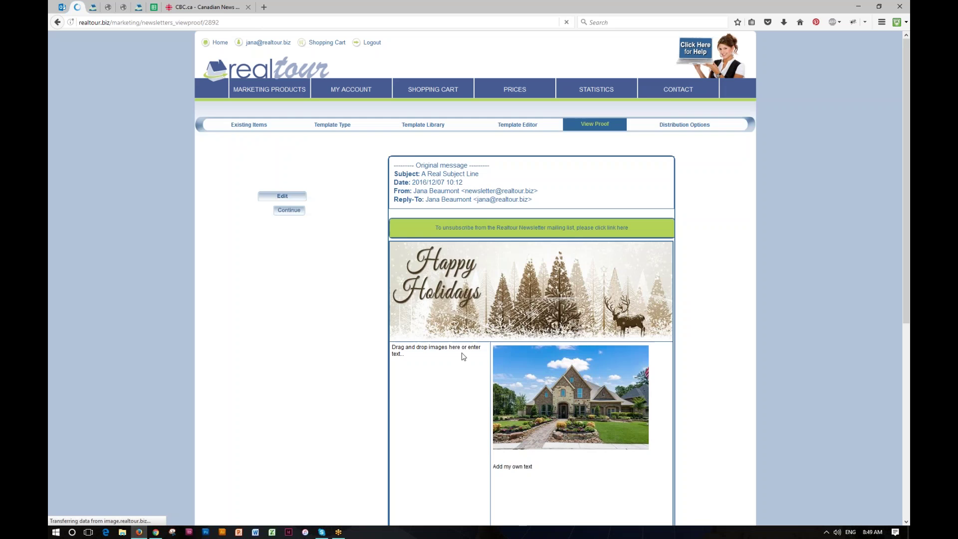
pyautogui.scroll(-4, 462, 352)
pyautogui.scroll(4, 462, 354)
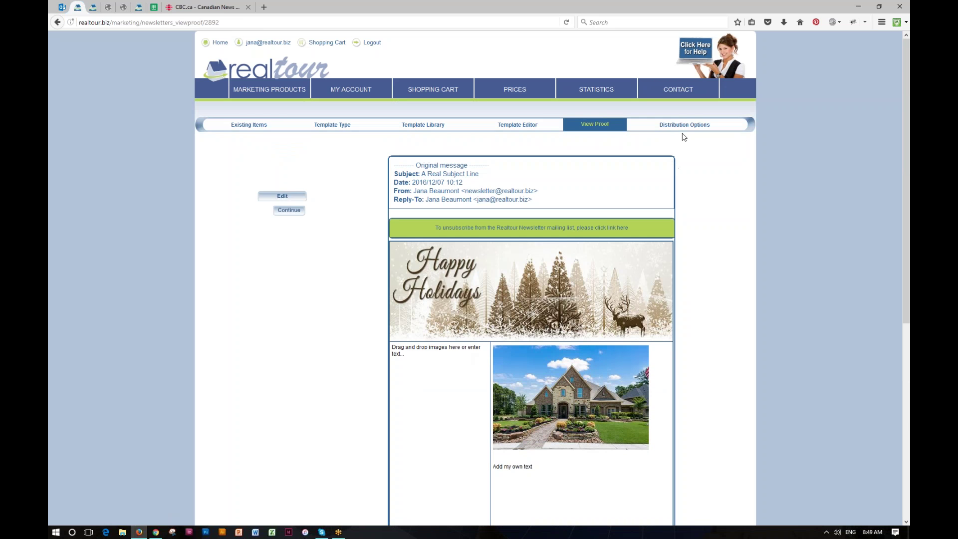
pyautogui.click(684, 125)
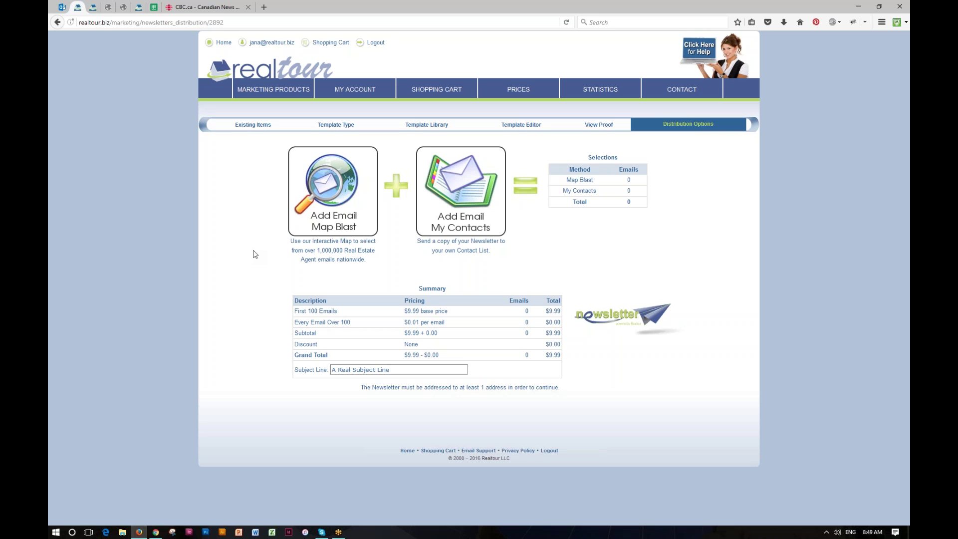
# Resize and position target Area 1 over central Austin on the map blast.
pyautogui.click(339, 205)
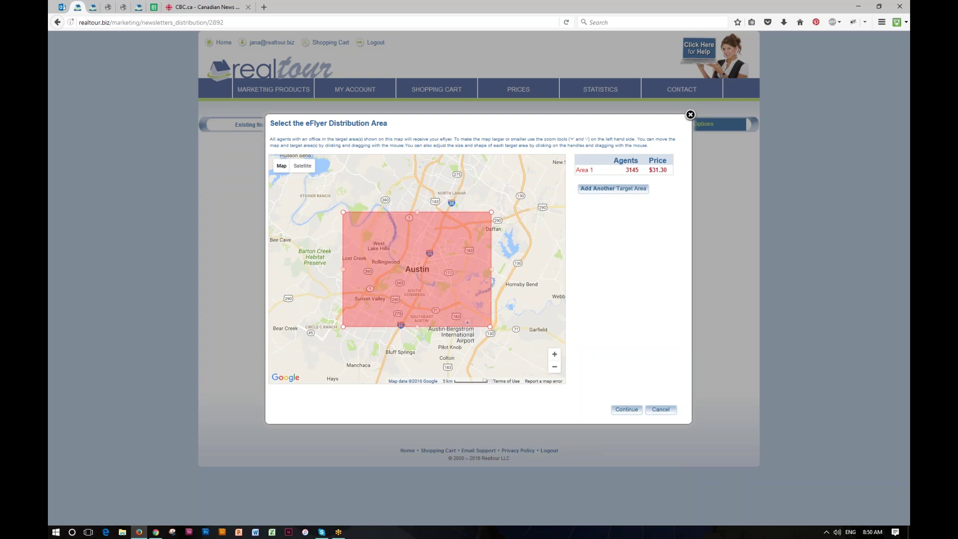
pyautogui.moveTo(490, 327); pyautogui.dragTo(436, 297)
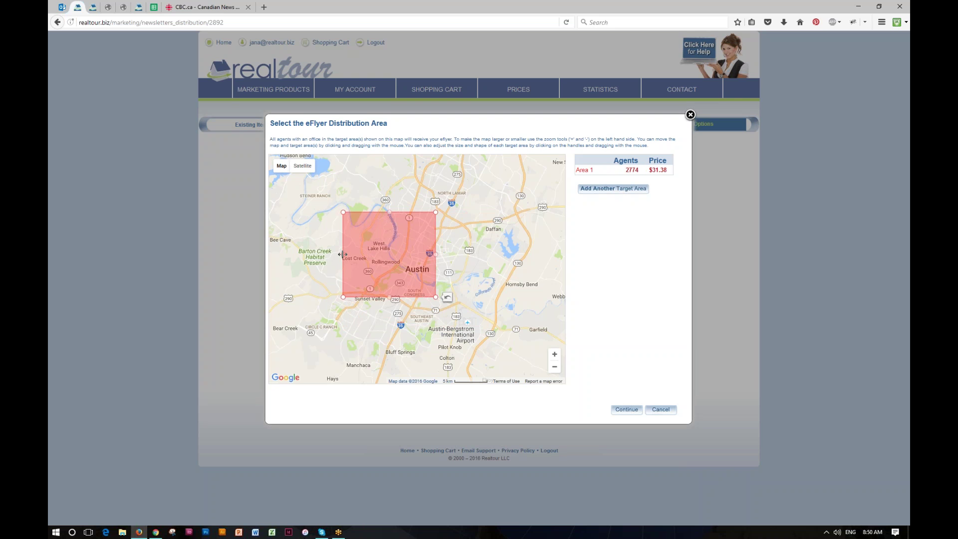
pyautogui.moveTo(342, 255); pyautogui.dragTo(421, 262)
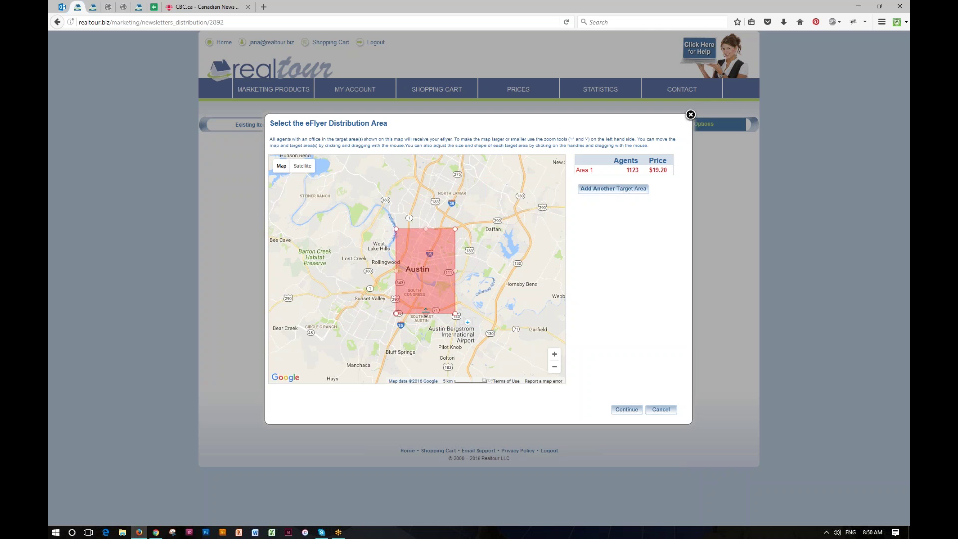
pyautogui.moveTo(425, 313); pyautogui.dragTo(425, 295)
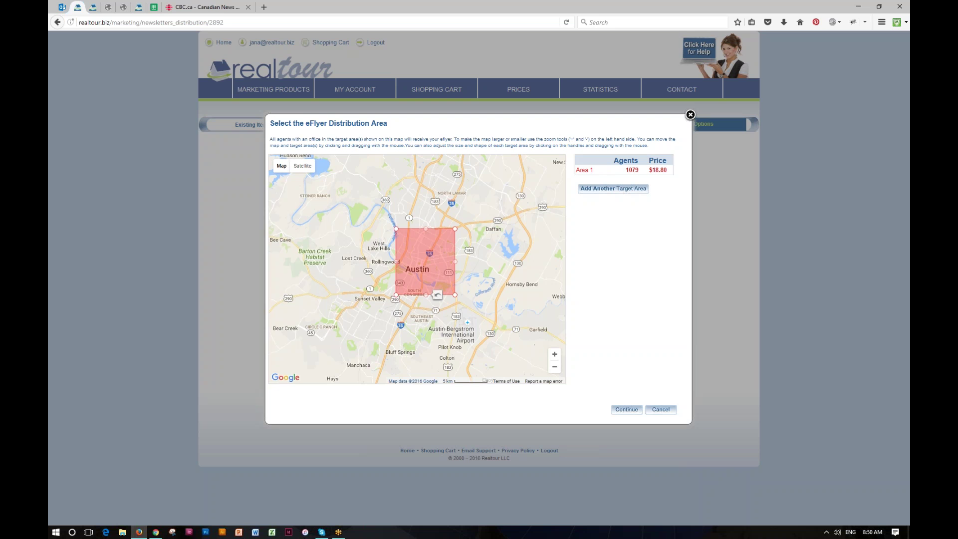
pyautogui.click(555, 354)
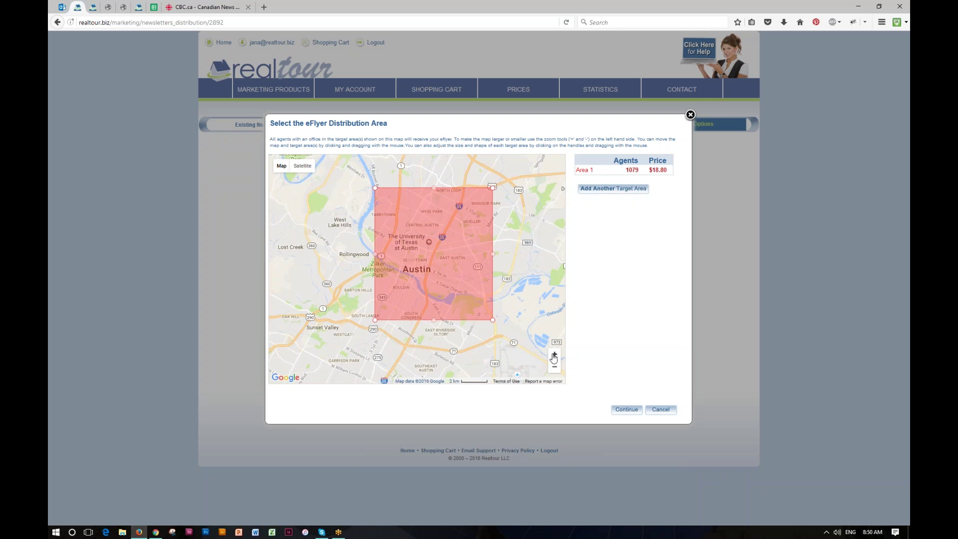
pyautogui.moveTo(489, 300); pyautogui.dragTo(441, 276)
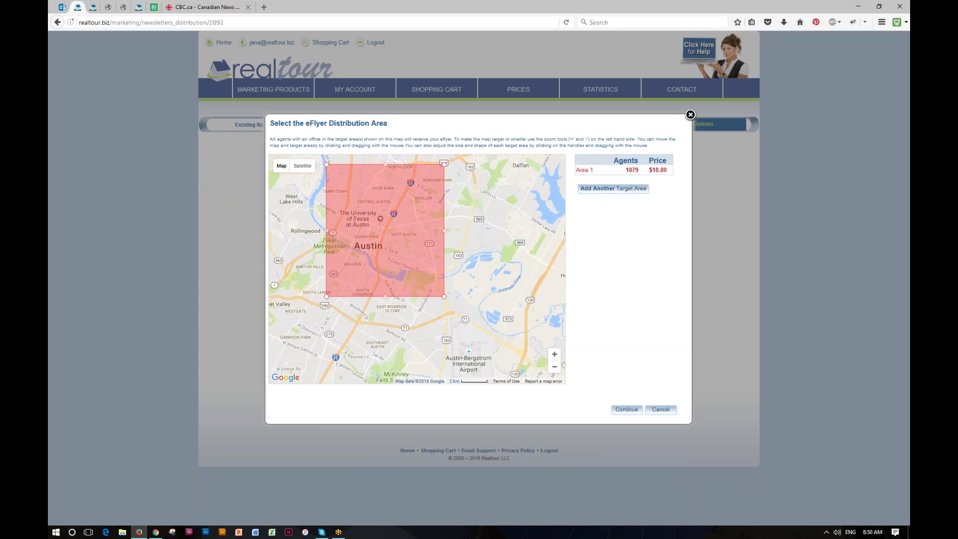
pyautogui.click(555, 367)
pyautogui.click(554, 367)
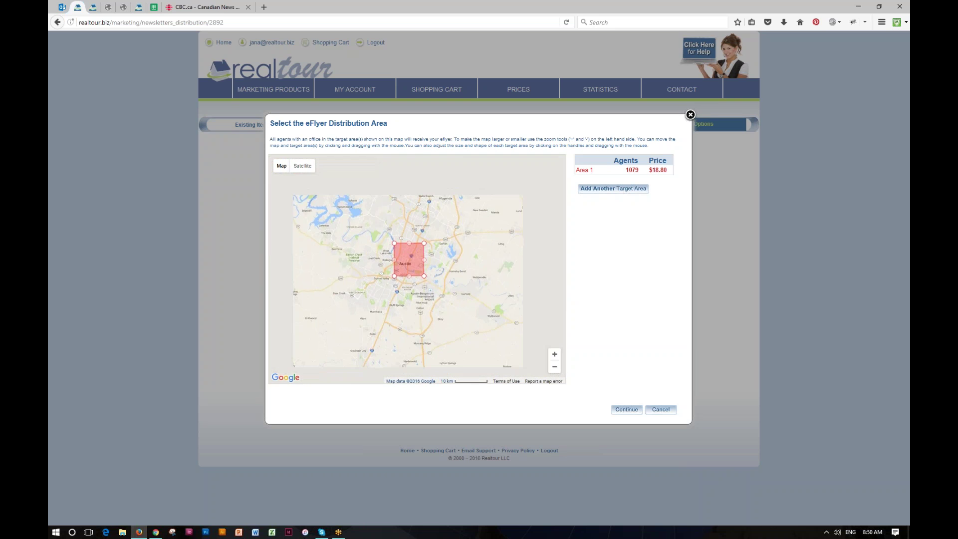
# Add a second target area over Round Rock and confirm the 1550-email selection.
pyautogui.click(605, 189)
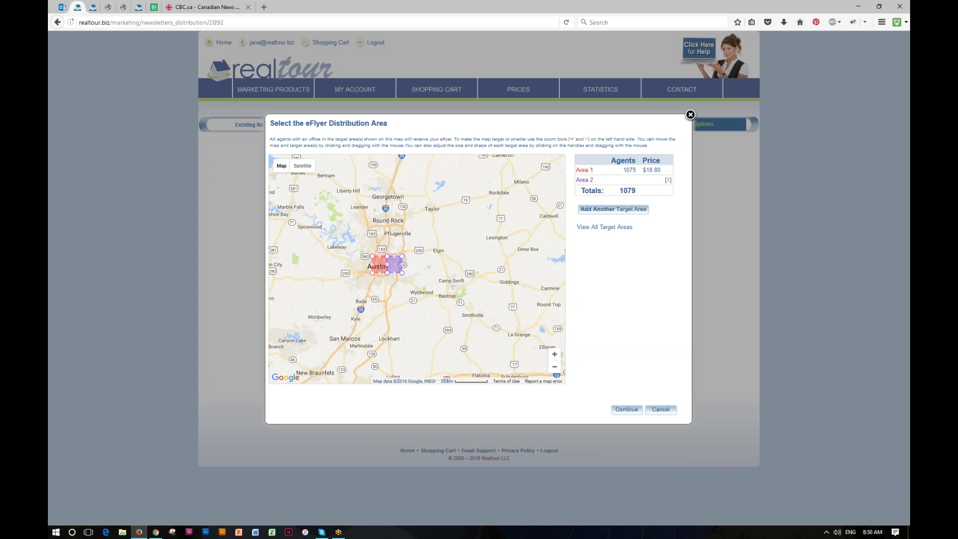
pyautogui.moveTo(395, 264); pyautogui.dragTo(387, 221)
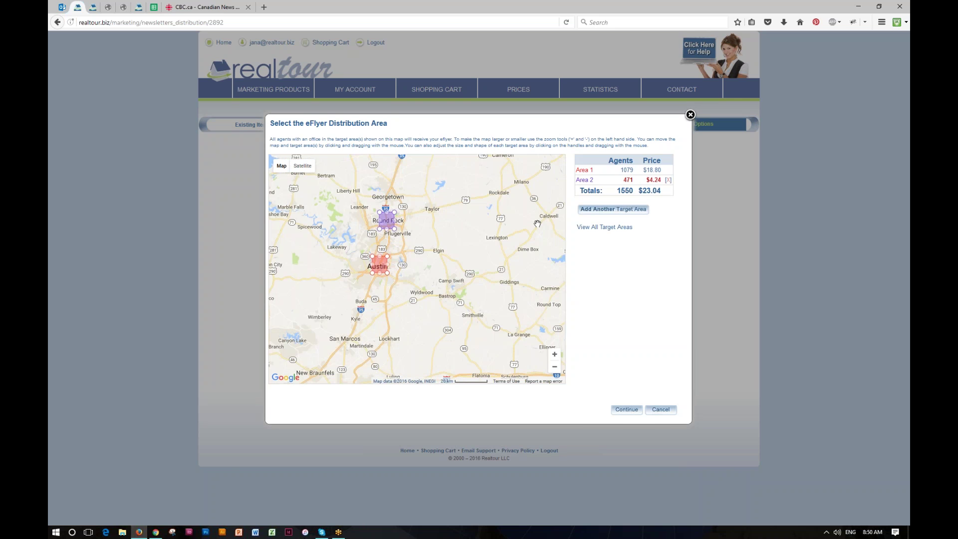
pyautogui.click(626, 410)
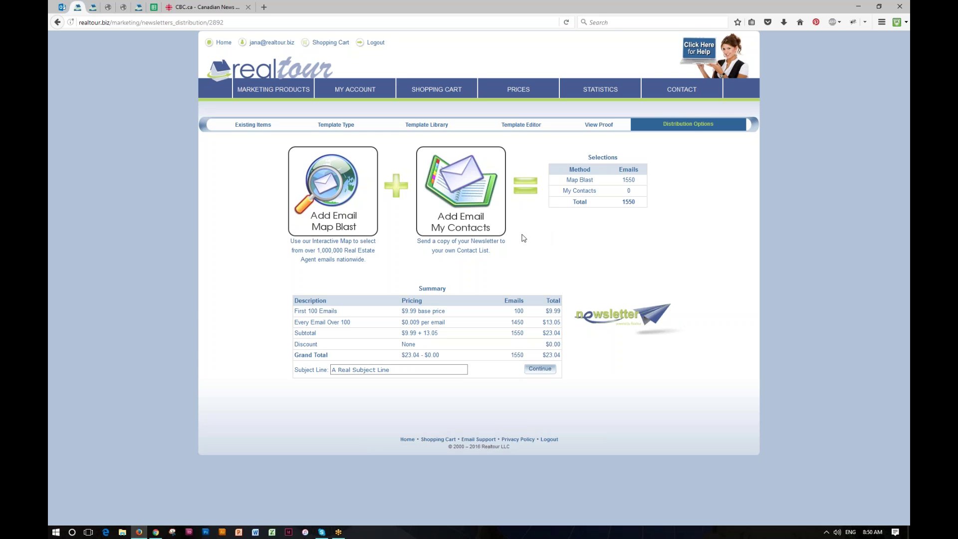
# Skip adding any contacts to the distribution and go back to the dashboard home.
pyautogui.click(468, 195)
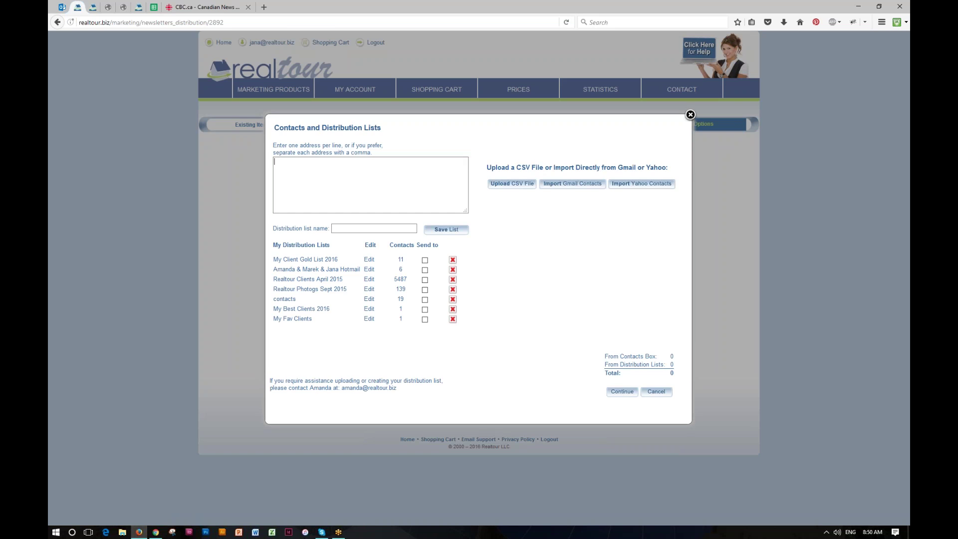
pyautogui.click(691, 114)
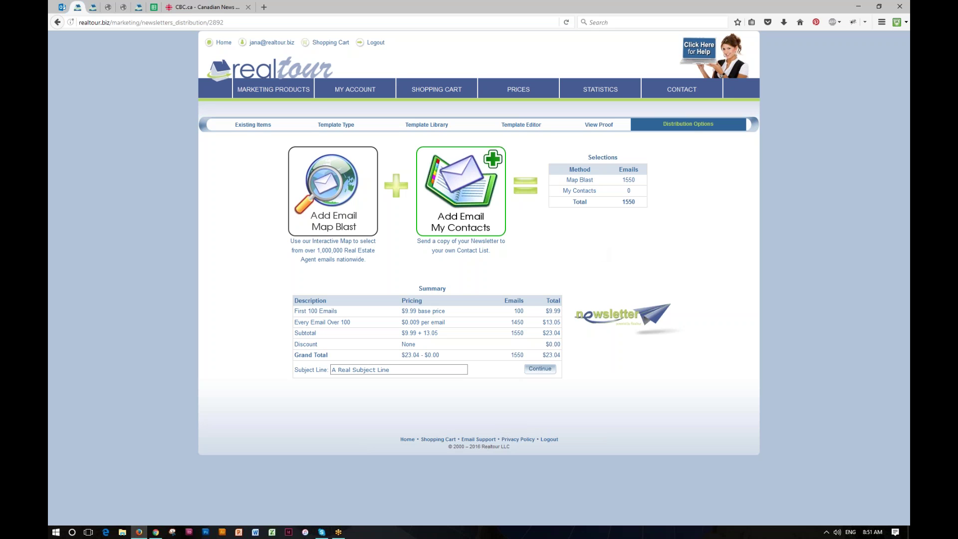
pyautogui.click(258, 71)
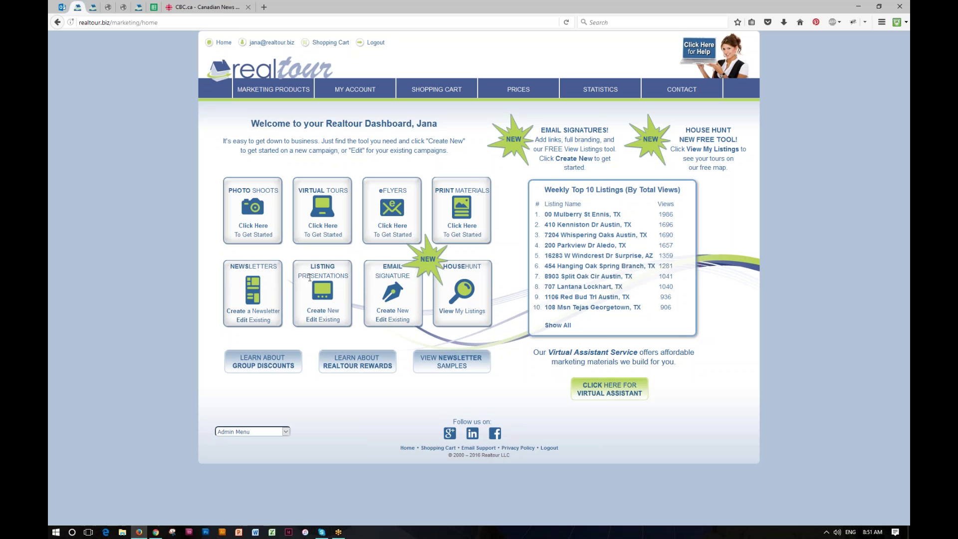
# Start a new listing presentation and switch the Template Library to the burgundy colour scheme.
pyautogui.click(323, 311)
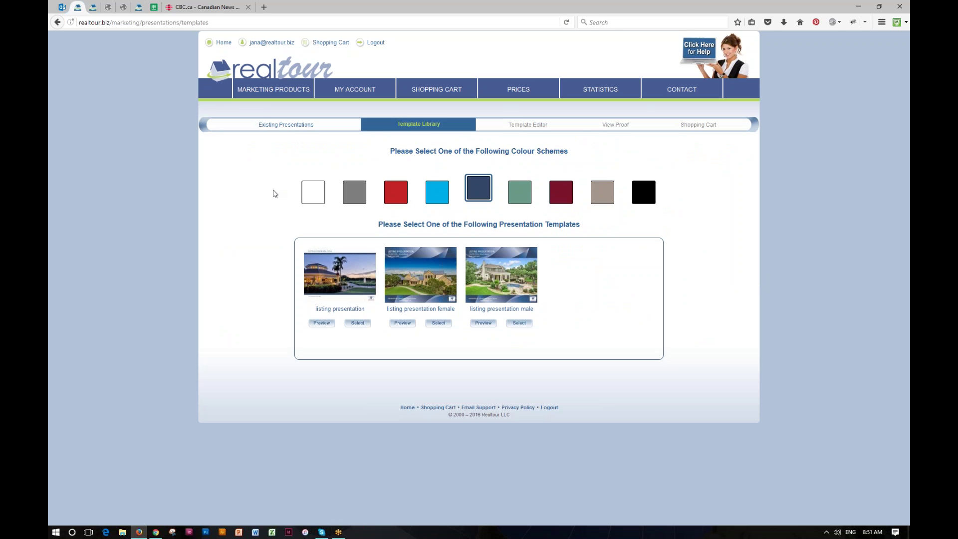
pyautogui.click(289, 128)
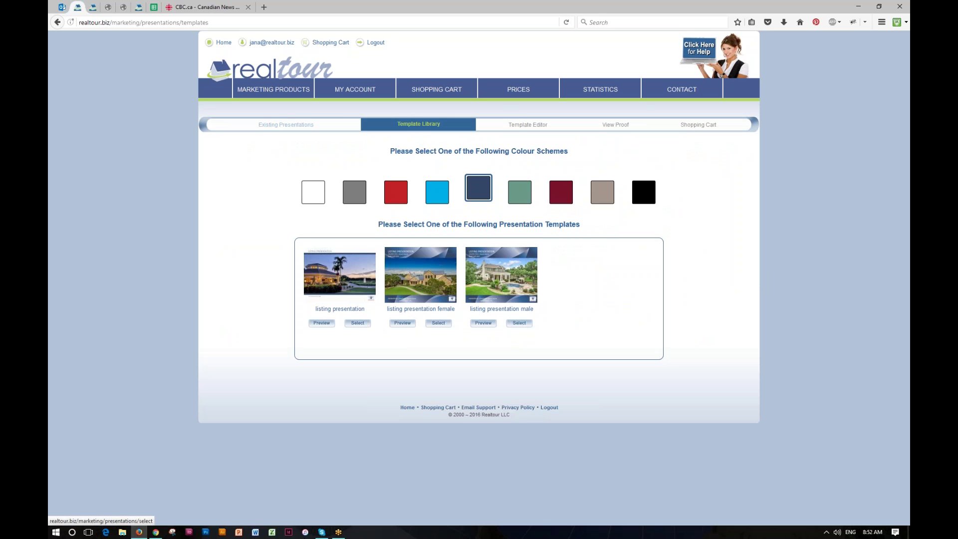
pyautogui.click(280, 126)
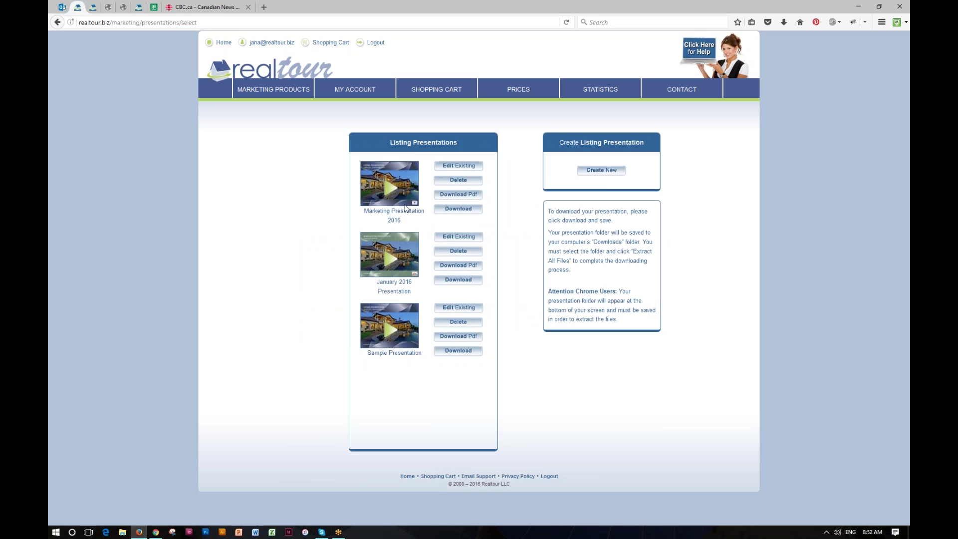
pyautogui.click(613, 174)
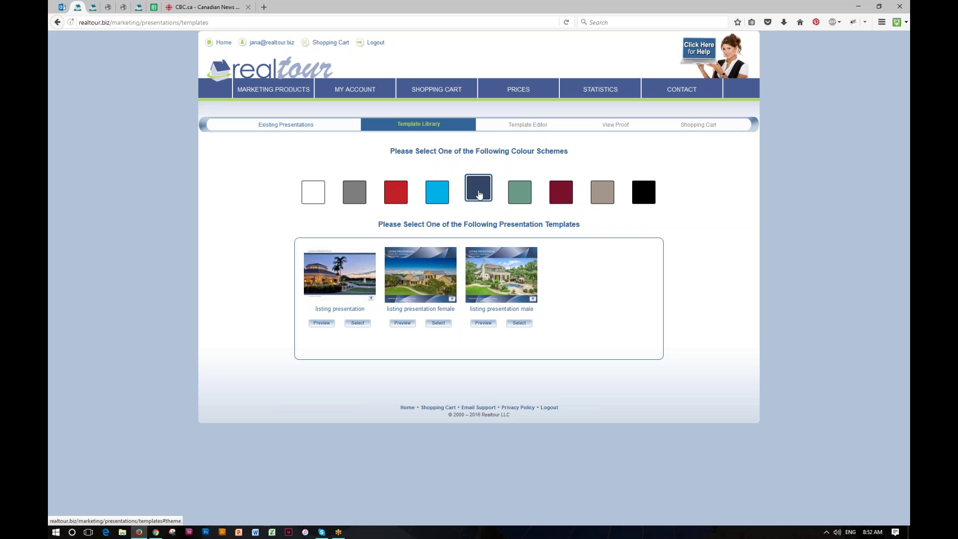
pyautogui.click(519, 194)
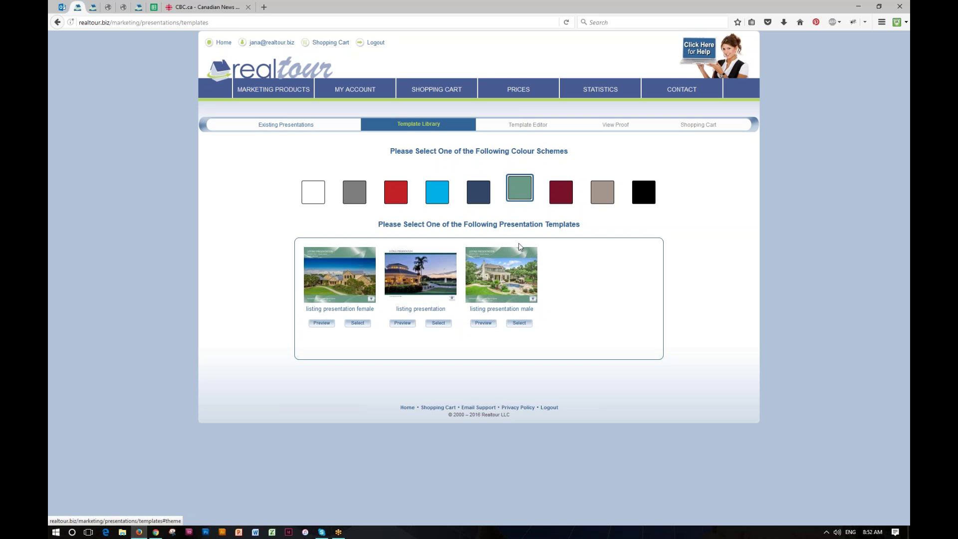
pyautogui.click(560, 194)
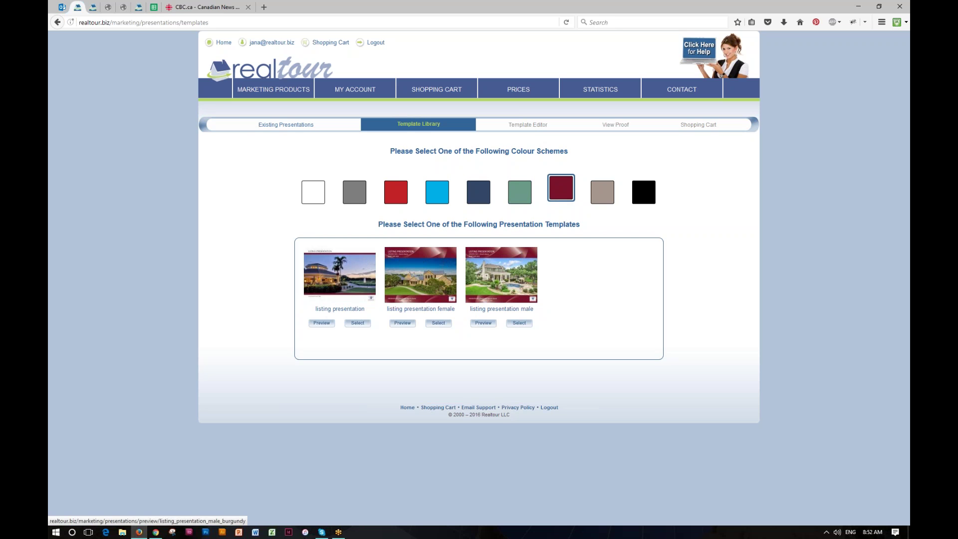
# Preview the listing presentation male burgundy template and turn to the Agent's Profile pages.
pyautogui.click(482, 323)
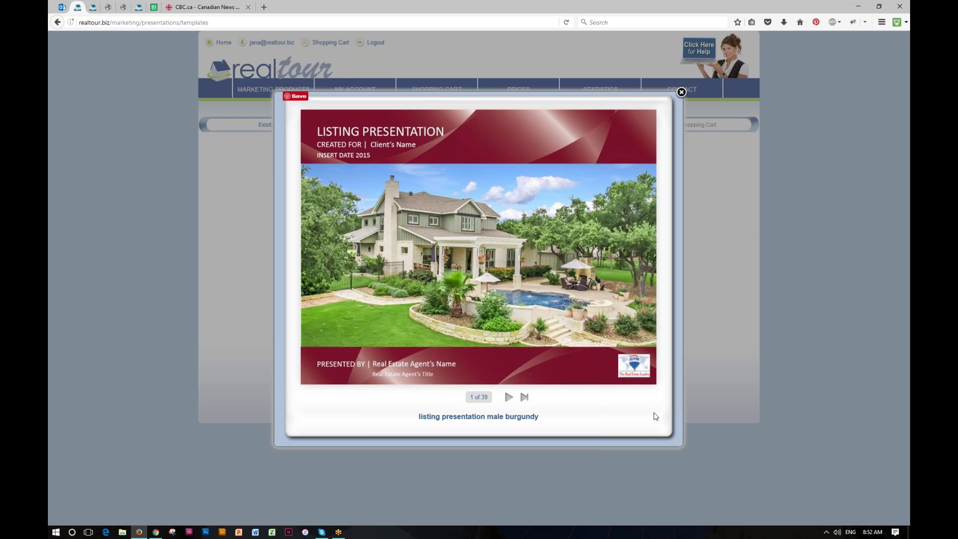
pyautogui.moveTo(641, 372); pyautogui.dragTo(320, 362)
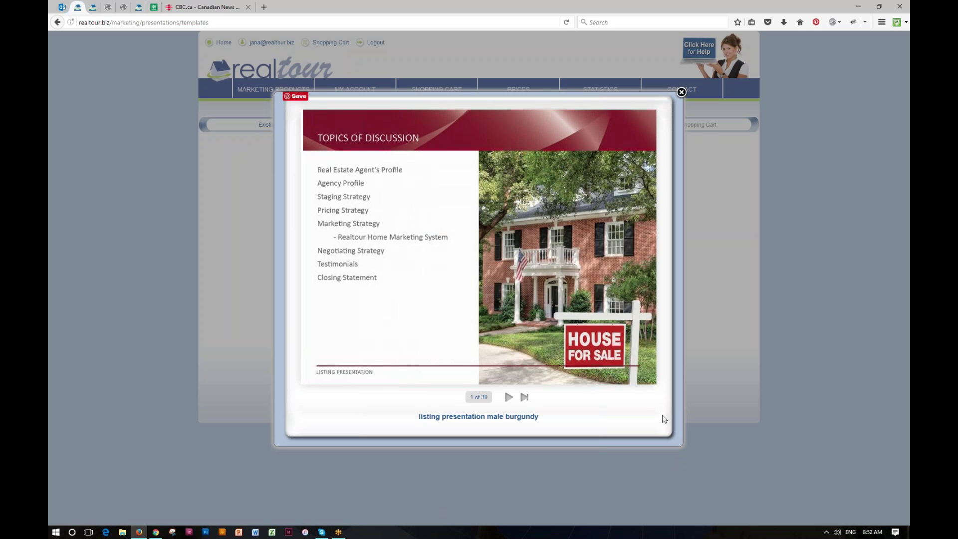
pyautogui.moveTo(657, 394); pyautogui.dragTo(48, 354)
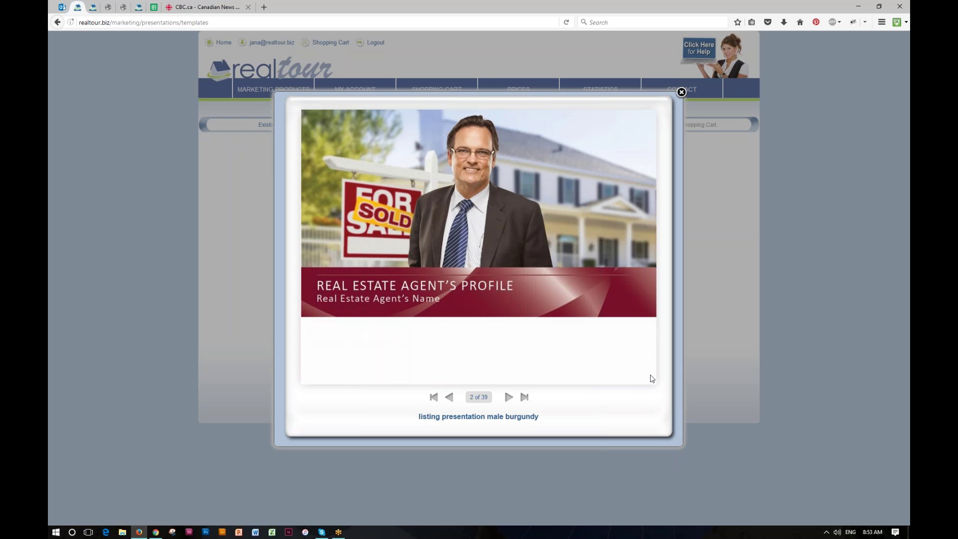
pyautogui.moveTo(654, 388); pyautogui.dragTo(48, 359)
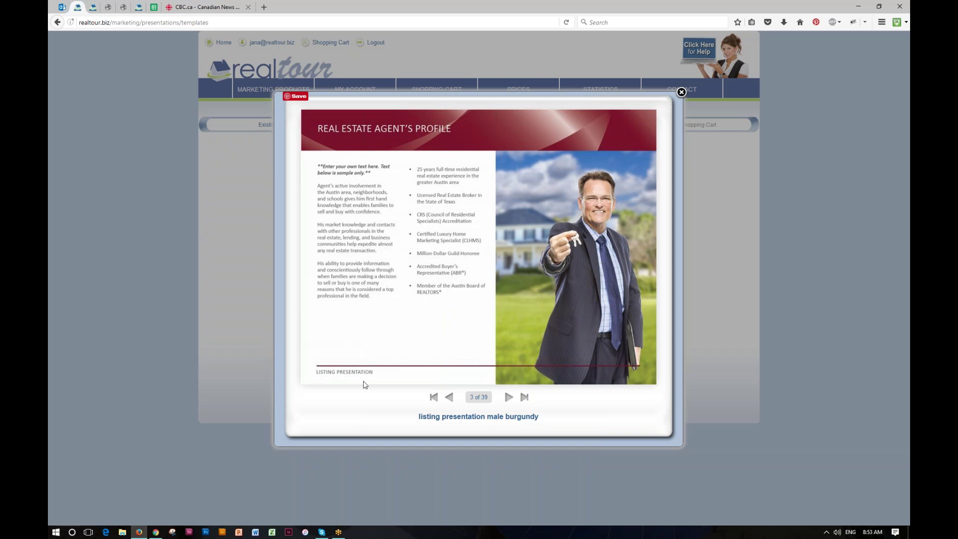
# Page forward through Agency Profile, Staging Strategy and Open House, then jump to page 39.
pyautogui.click(509, 397)
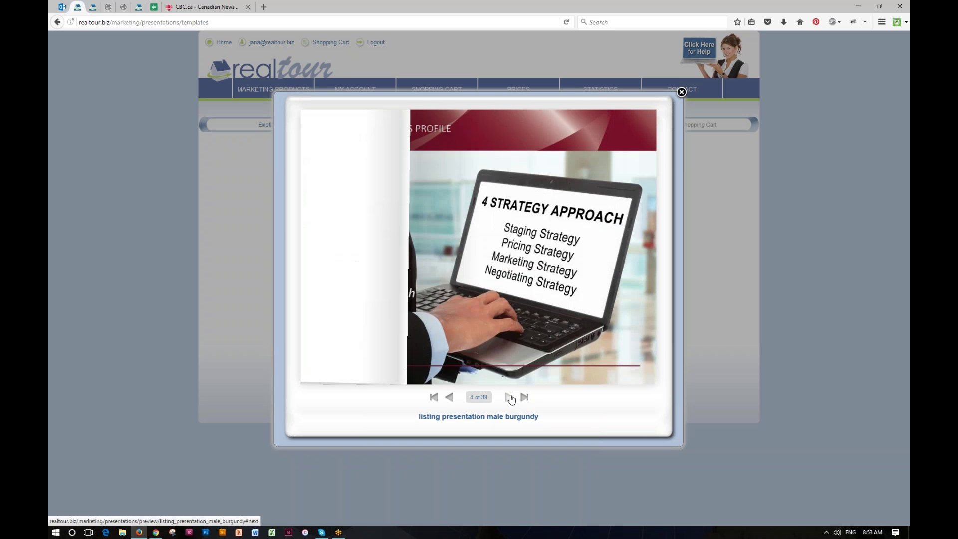
pyautogui.click(508, 397)
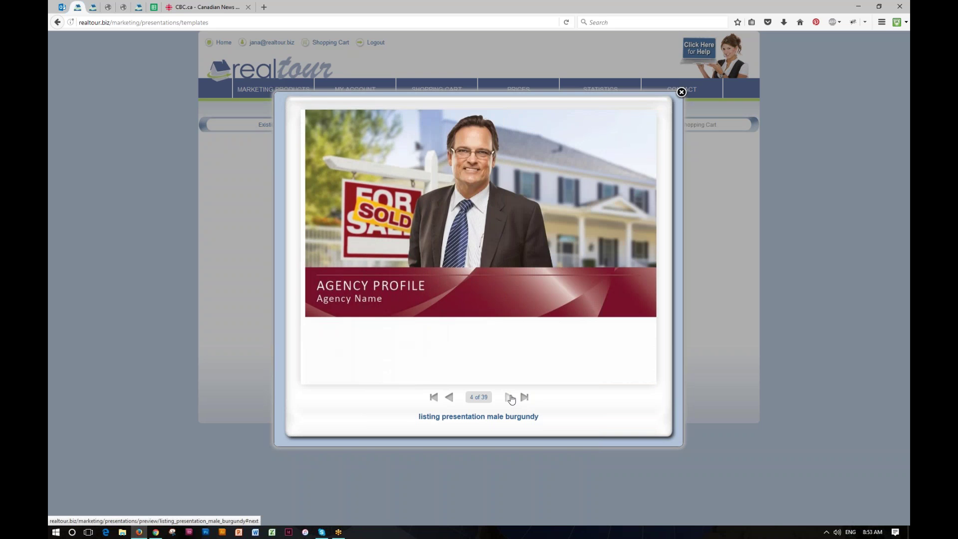
pyautogui.click(509, 397)
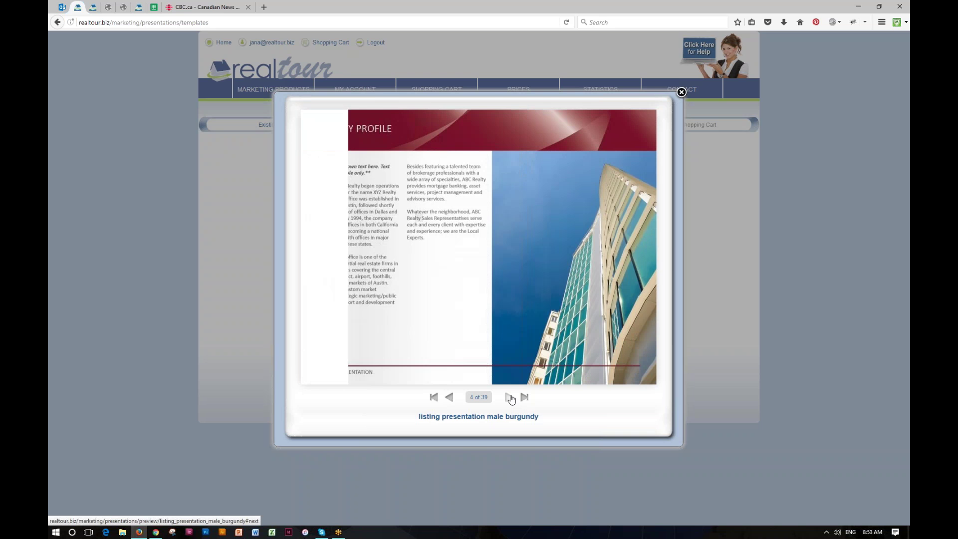
pyautogui.click(510, 397)
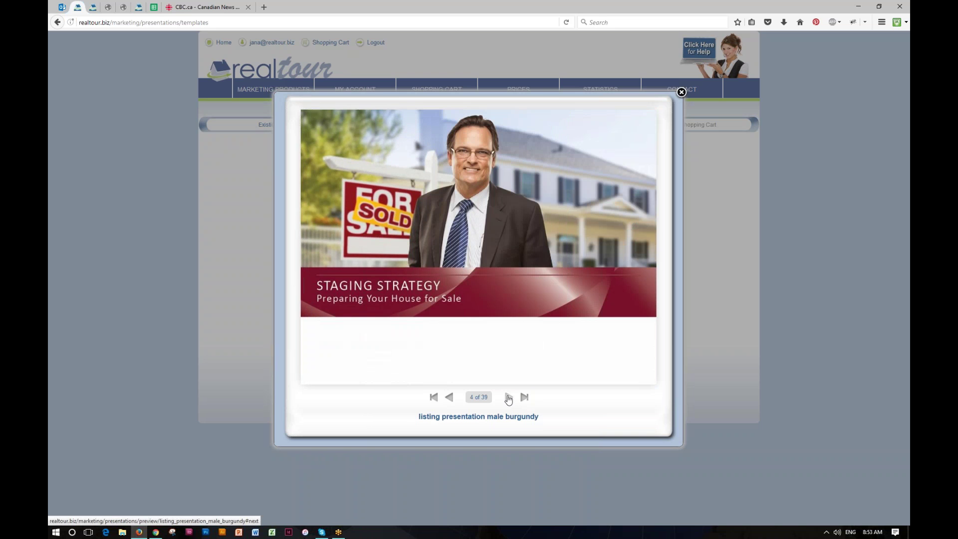
pyautogui.click(509, 397)
pyautogui.click(509, 397)
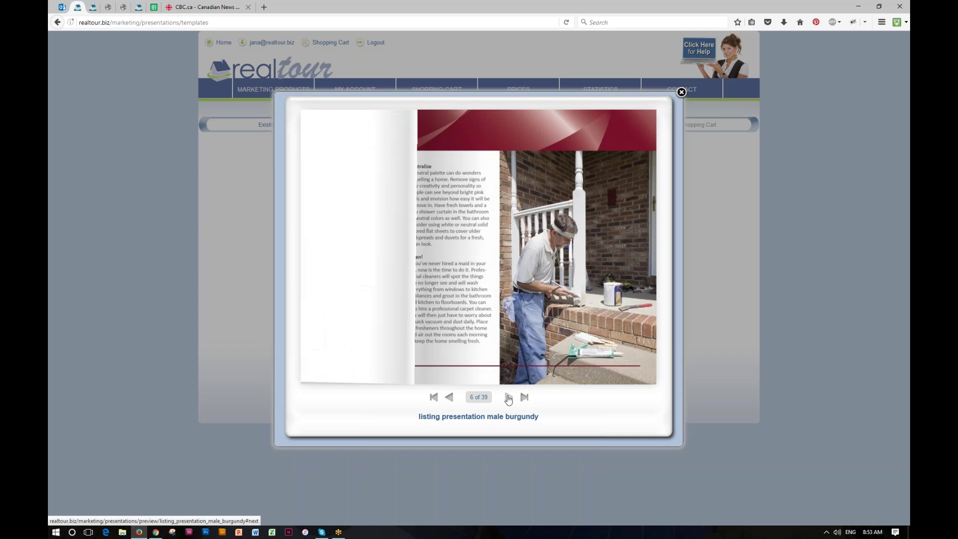
pyautogui.click(509, 397)
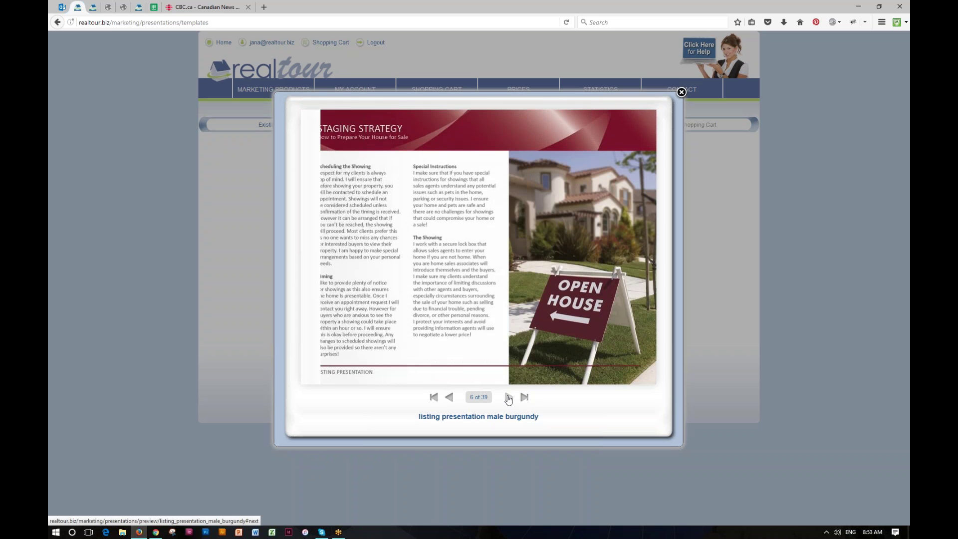
pyautogui.click(524, 397)
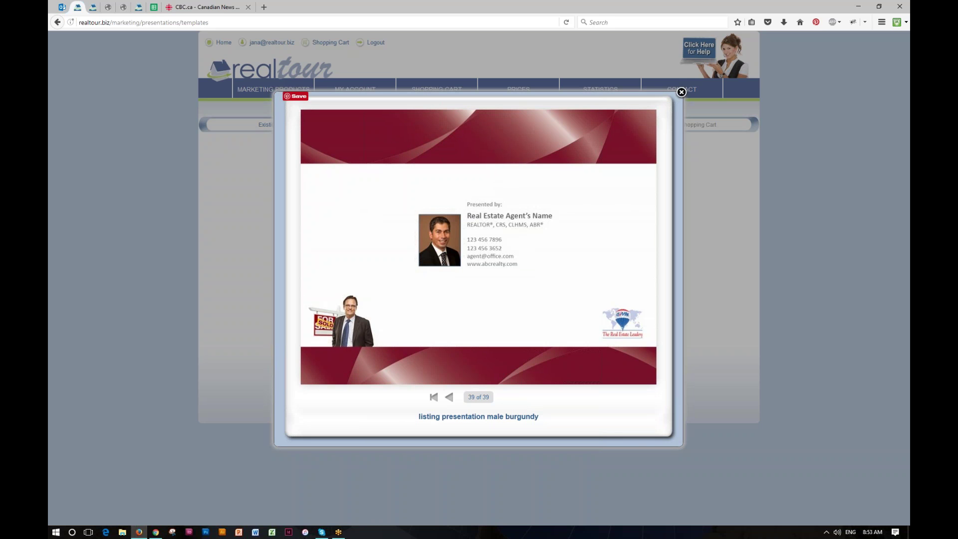
# Step back from the final page through Closing Statement to the Testimonials page.
pyautogui.click(449, 397)
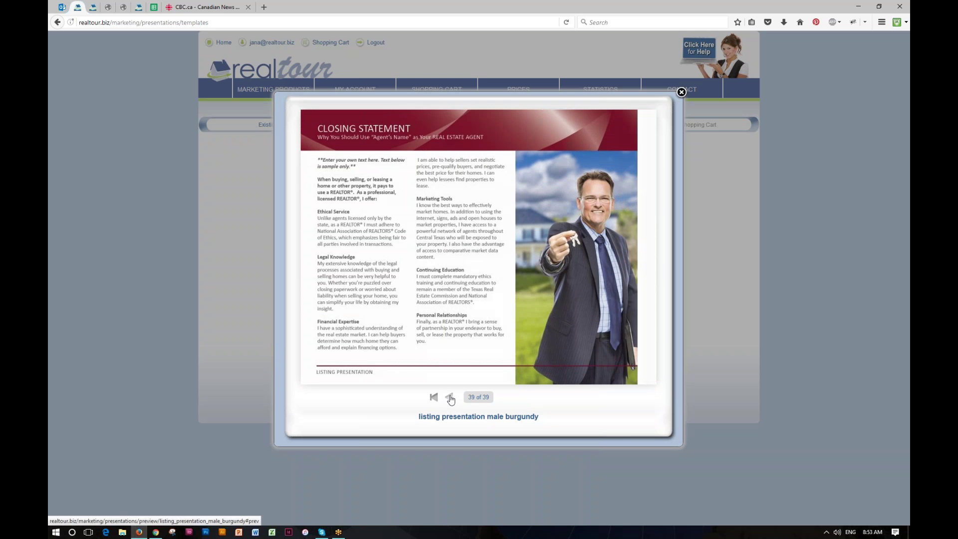
pyautogui.click(449, 397)
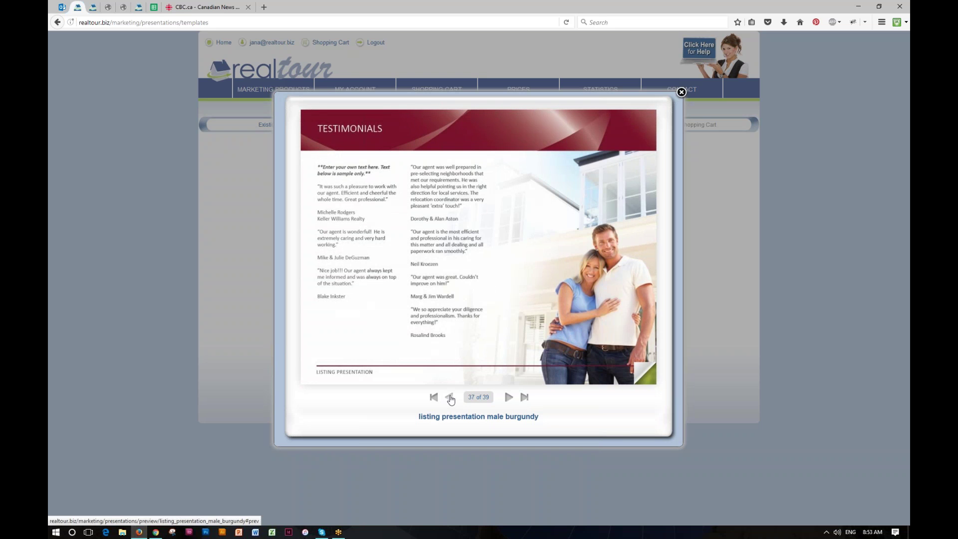
pyautogui.click(450, 398)
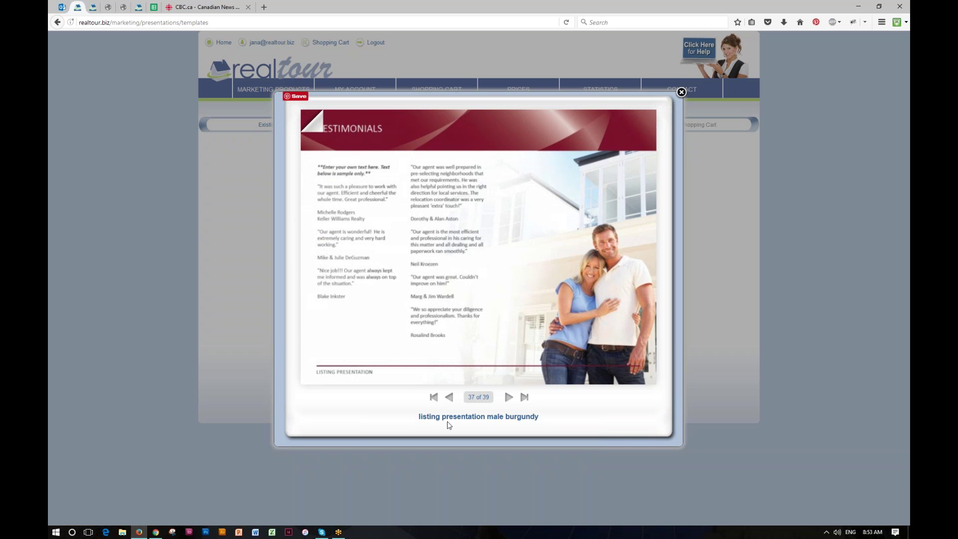
# Page back through the Negotiating Strategy and Stats Reports pages to Print Creator.
pyautogui.click(449, 397)
pyautogui.click(449, 397)
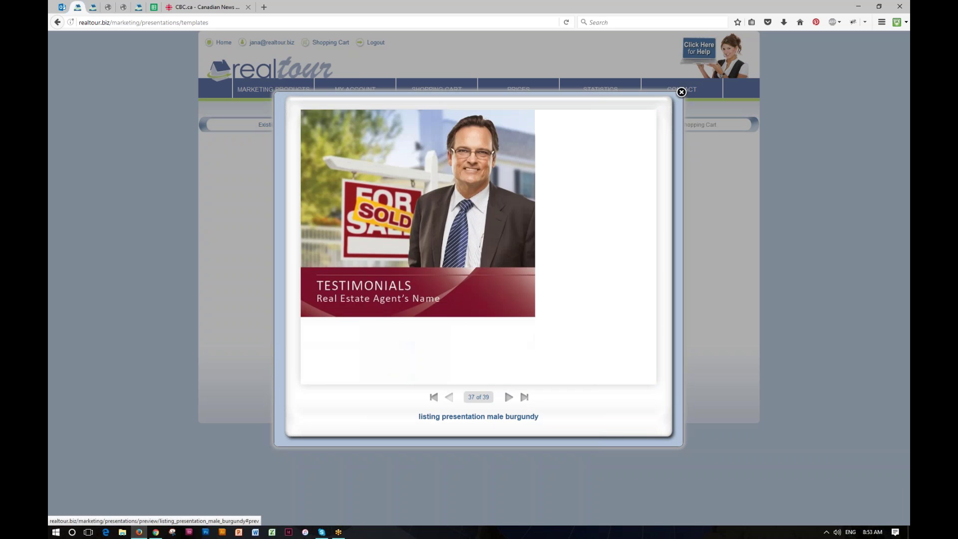
pyautogui.click(449, 397)
pyautogui.click(449, 398)
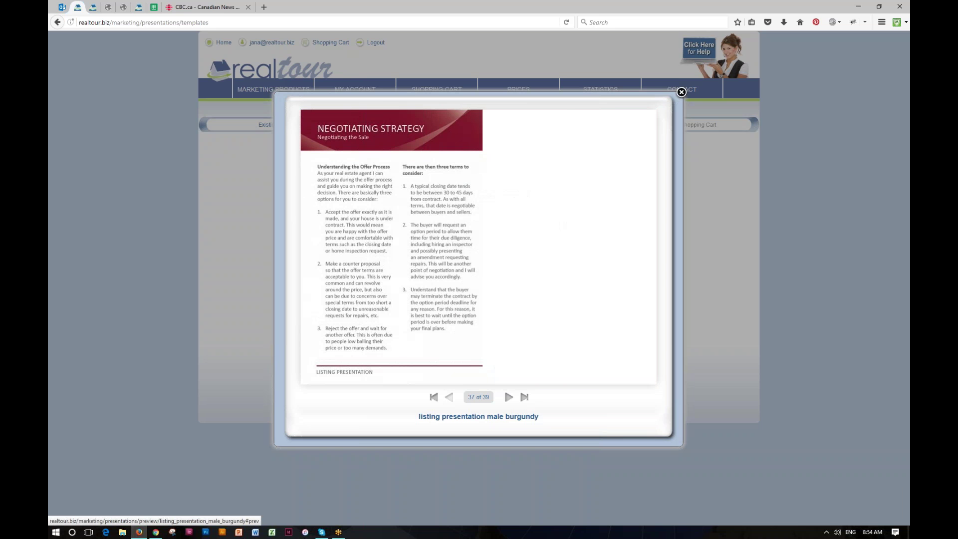
pyautogui.click(449, 397)
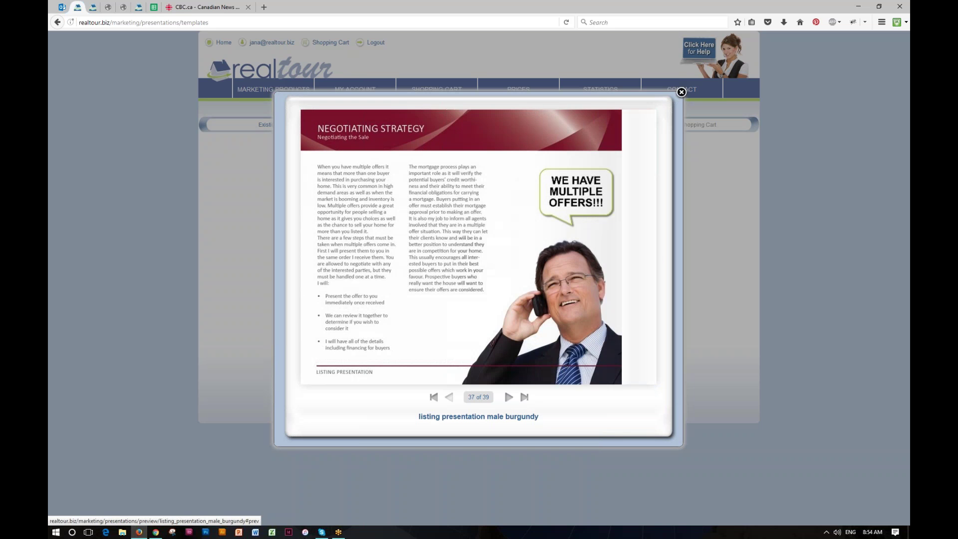
pyautogui.click(449, 397)
pyautogui.click(449, 397)
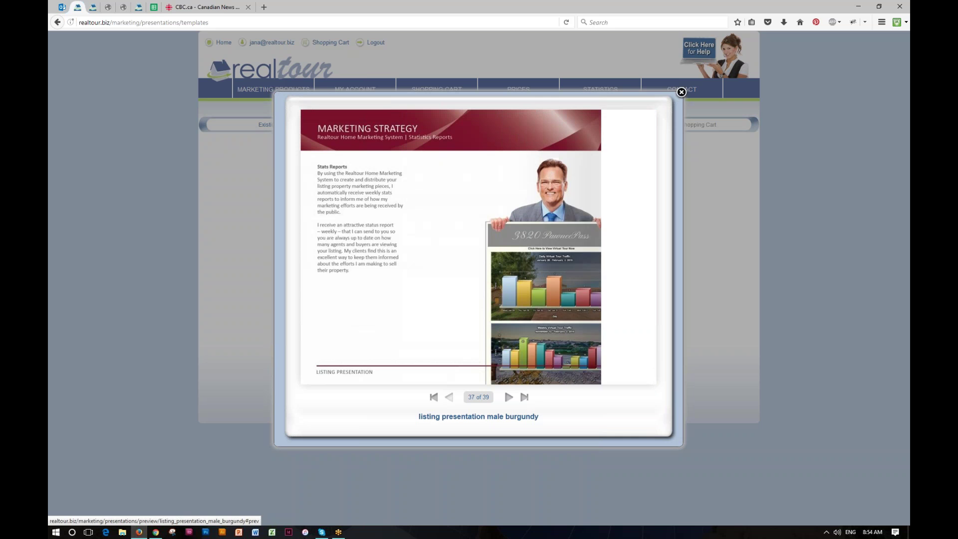
pyautogui.click(449, 398)
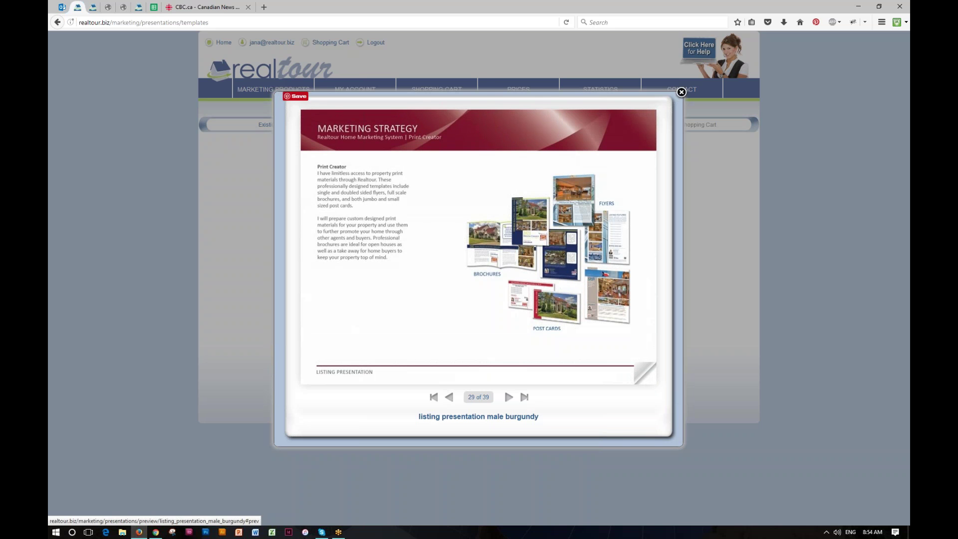
# Page forward to Stats Reports, then close the template preview.
pyautogui.click(509, 397)
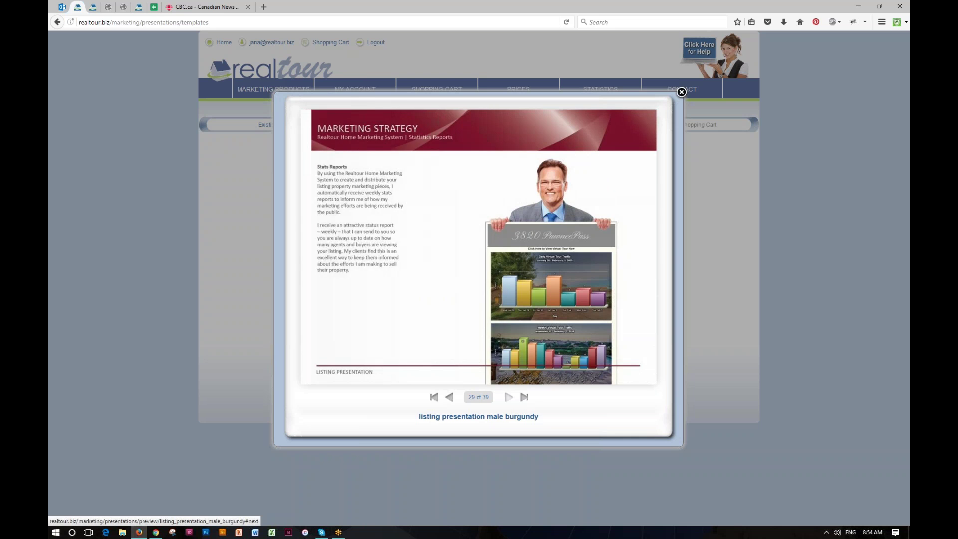
pyautogui.click(508, 397)
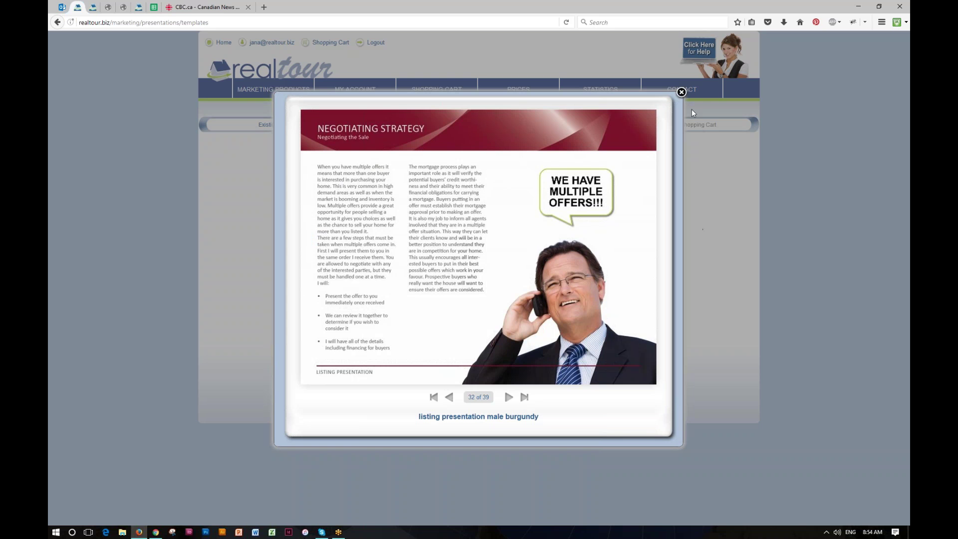
pyautogui.click(681, 92)
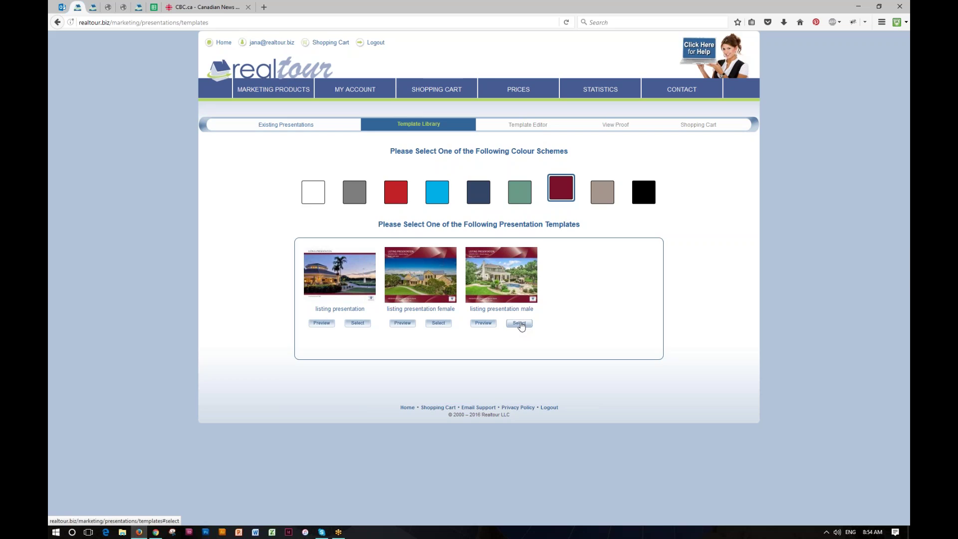
# Create 'My Year End 2016 Presentation' from the listing presentation male burgundy template.
pyautogui.click(520, 324)
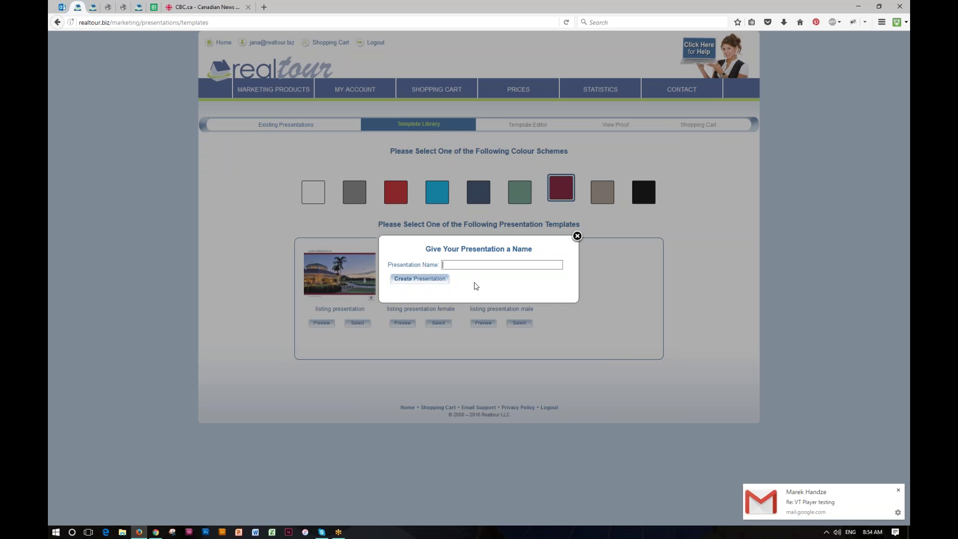
pyautogui.write('My')
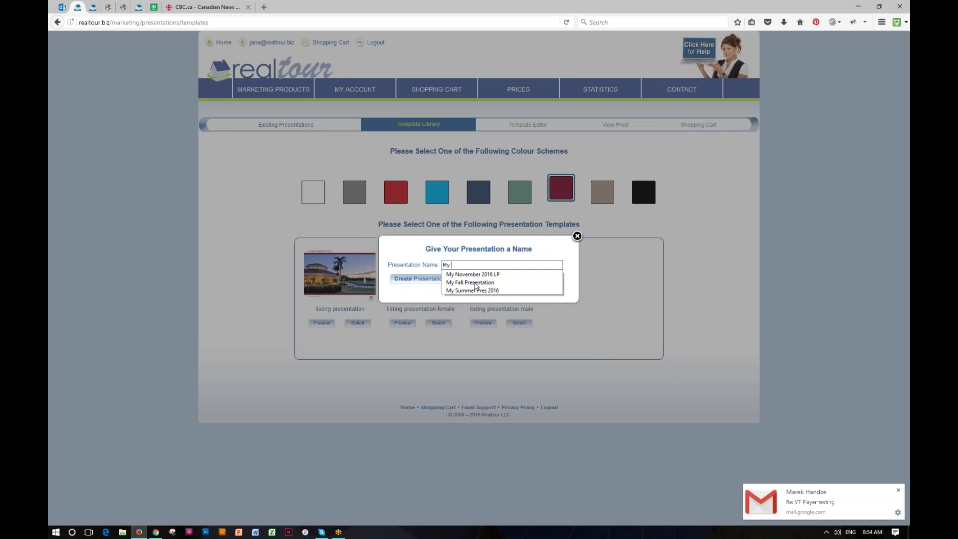
pyautogui.write(' Y')
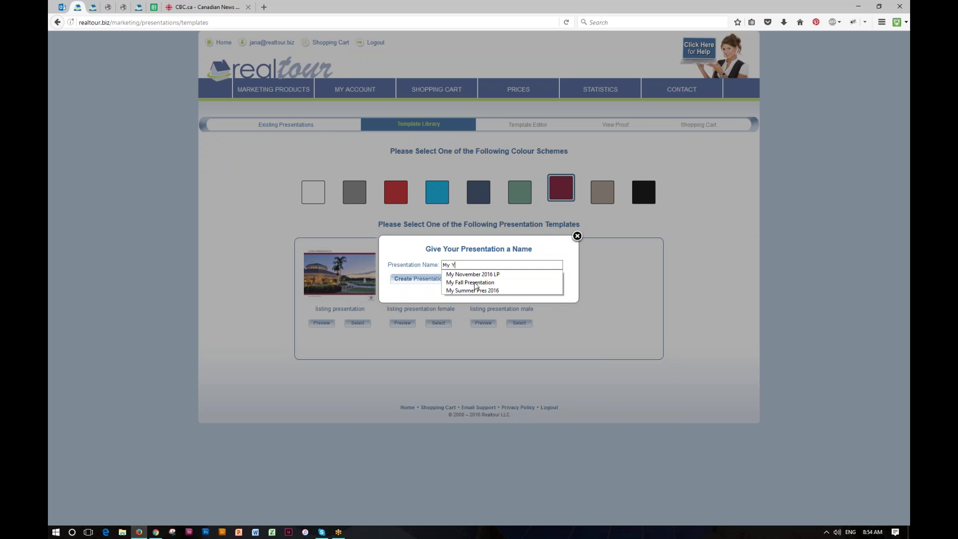
pyautogui.write('ear End')
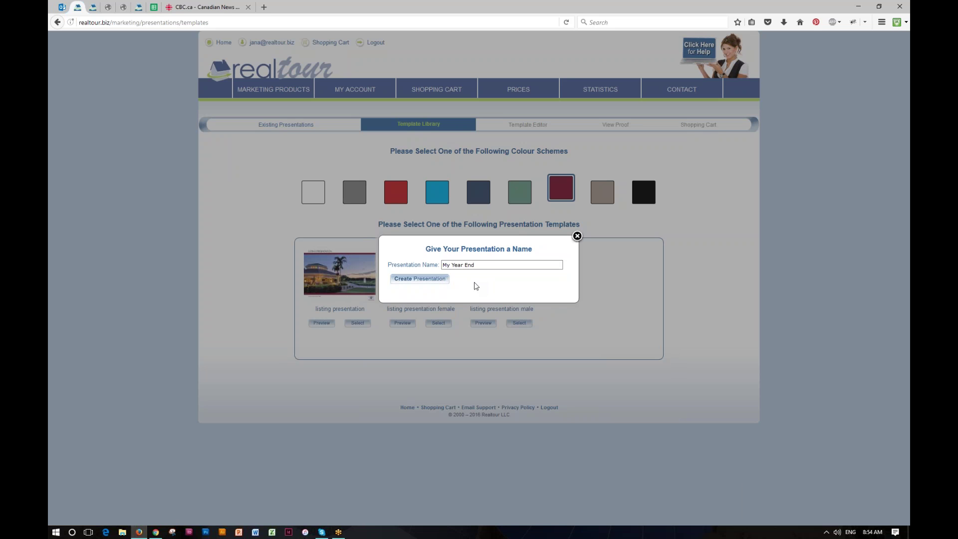
pyautogui.write(' 2016 Presentation')
pyautogui.click(414, 280)
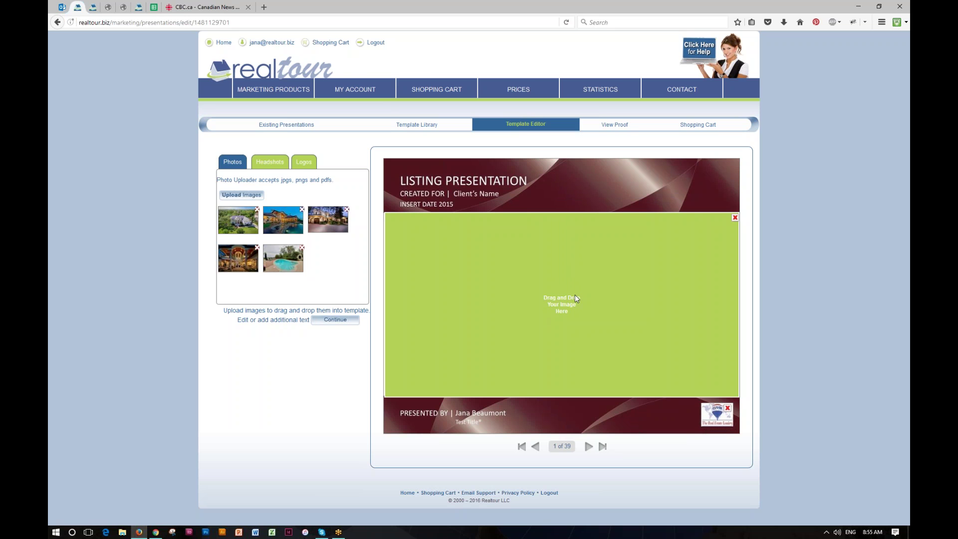
# Place the lit villa and pool photo in the cover's empty image area and refresh.
pyautogui.moveTo(237, 215)
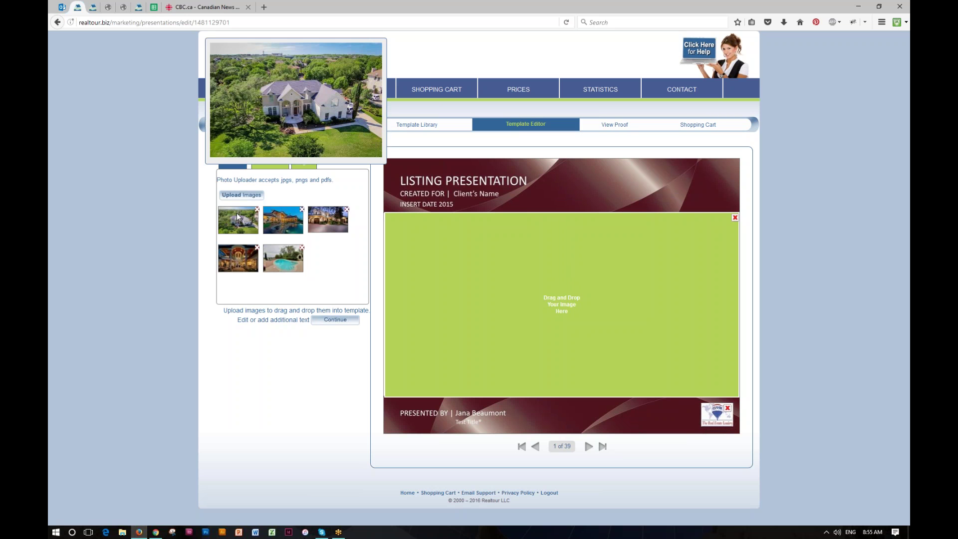
pyautogui.moveTo(276, 220)
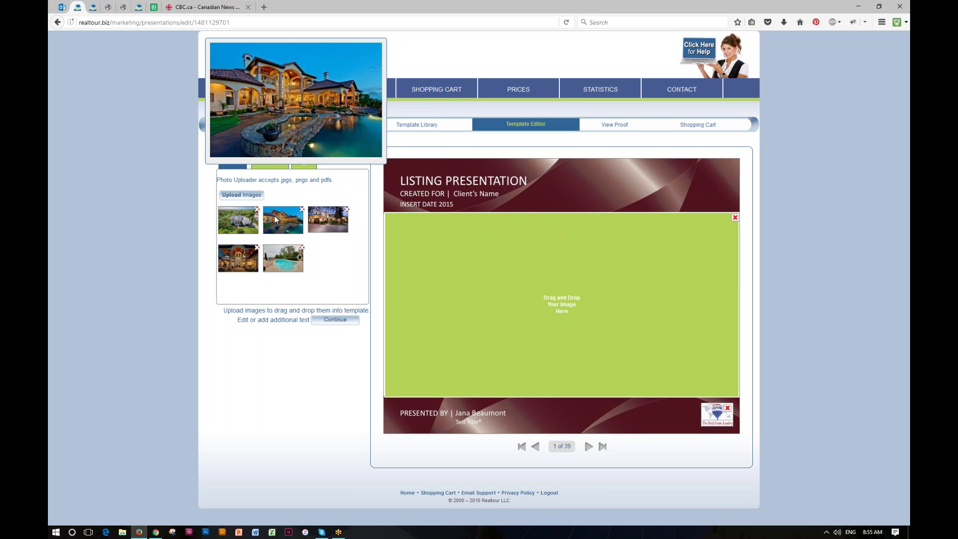
pyautogui.moveTo(292, 223); pyautogui.dragTo(524, 301)
pyautogui.click(328, 336)
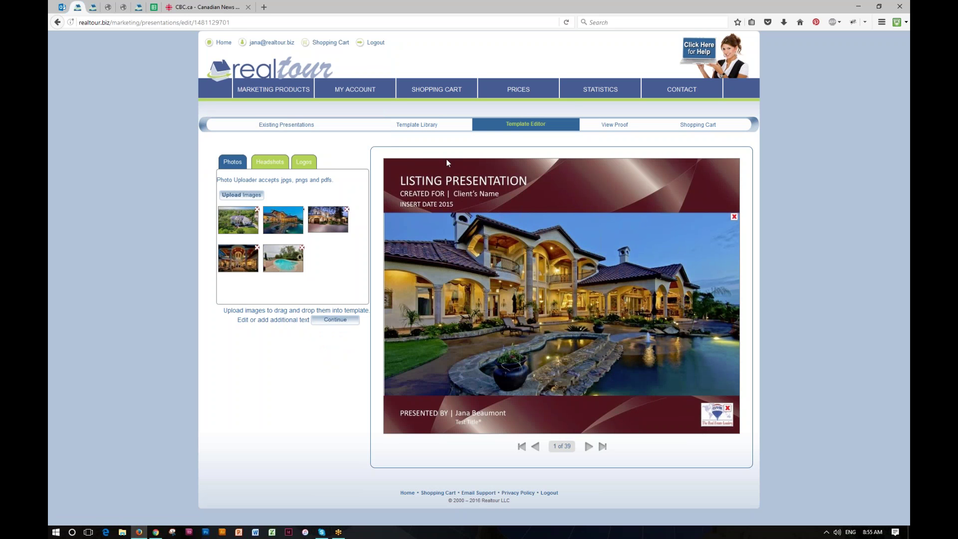
pyautogui.click(449, 180)
pyautogui.click(463, 195)
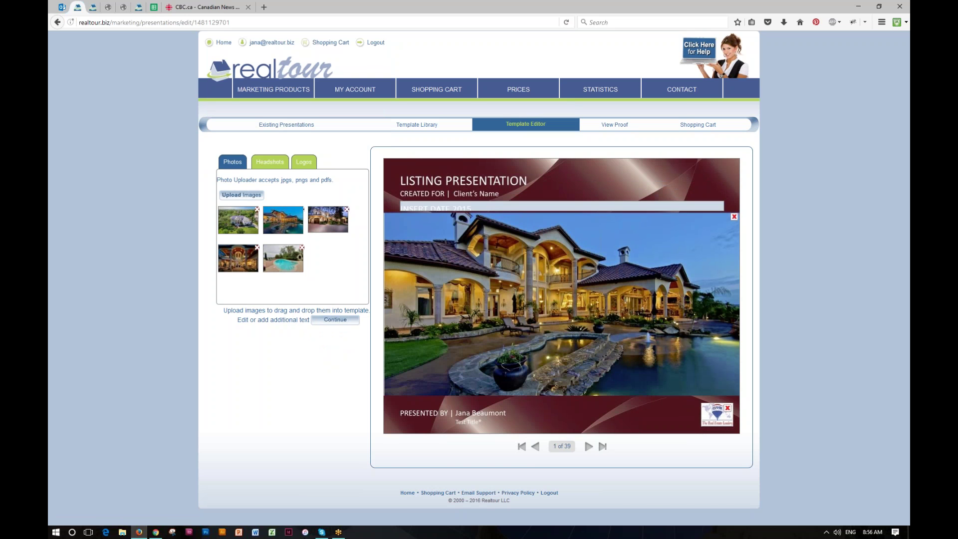
# Replace the CREATED FOR placeholder with the client's full name.
pyautogui.click(491, 198)
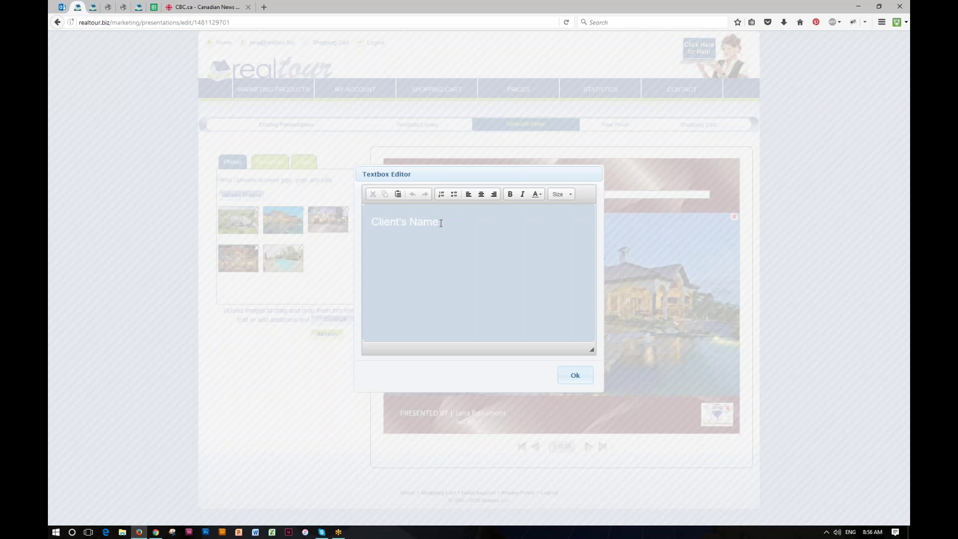
pyautogui.moveTo(444, 221); pyautogui.dragTo(371, 222)
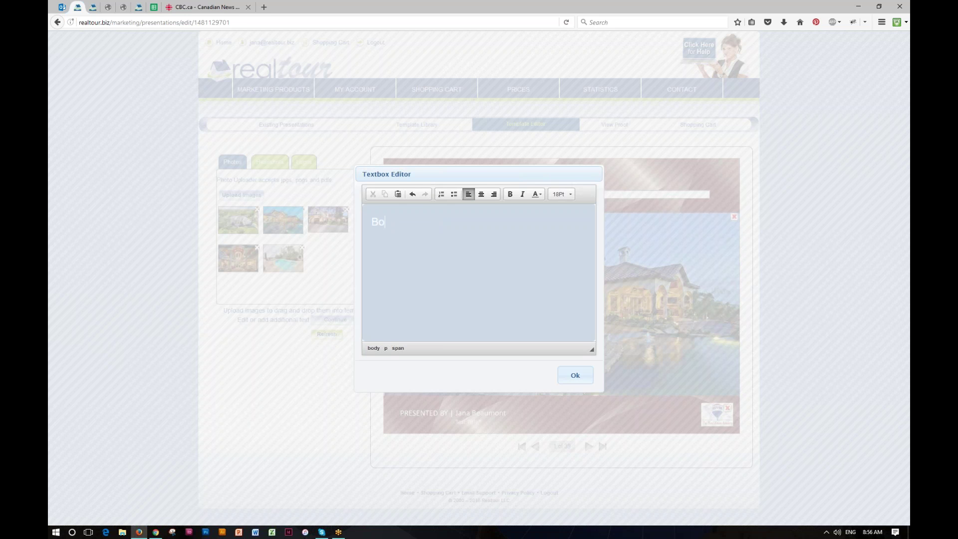
pyautogui.click(574, 375)
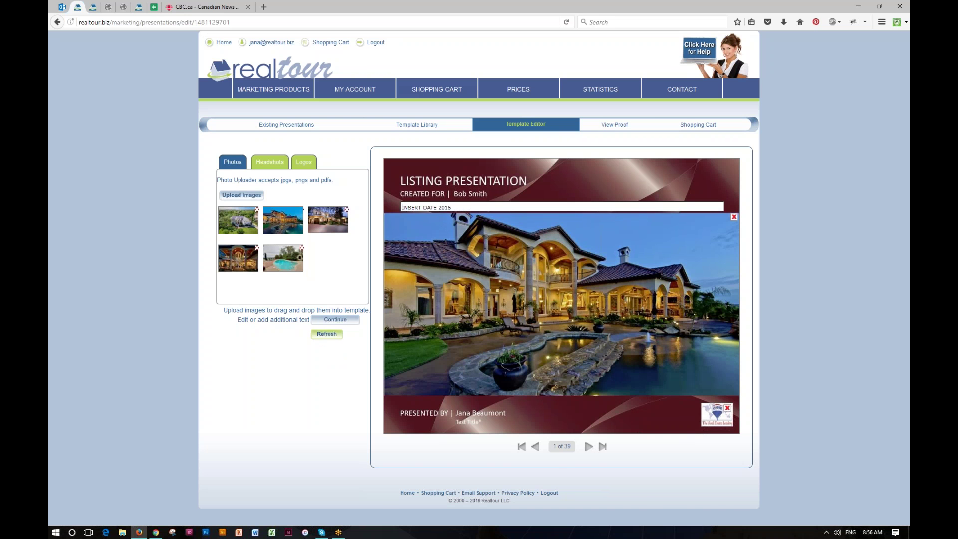
# Delete the INSERT DATE 2015 line from the cover.
pyautogui.click(441, 207)
pyautogui.moveTo(458, 221); pyautogui.dragTo(371, 221)
pyautogui.press('BackSpace')
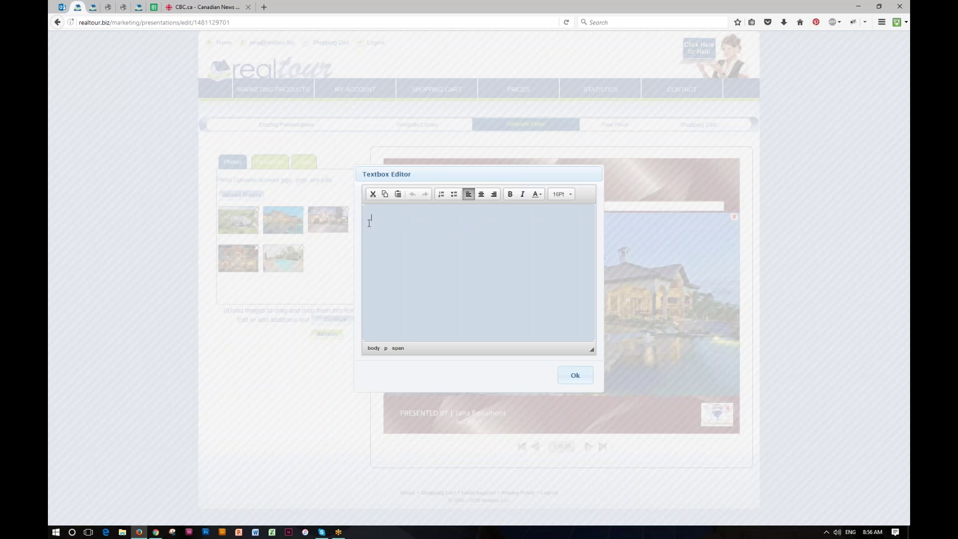
pyautogui.click(574, 375)
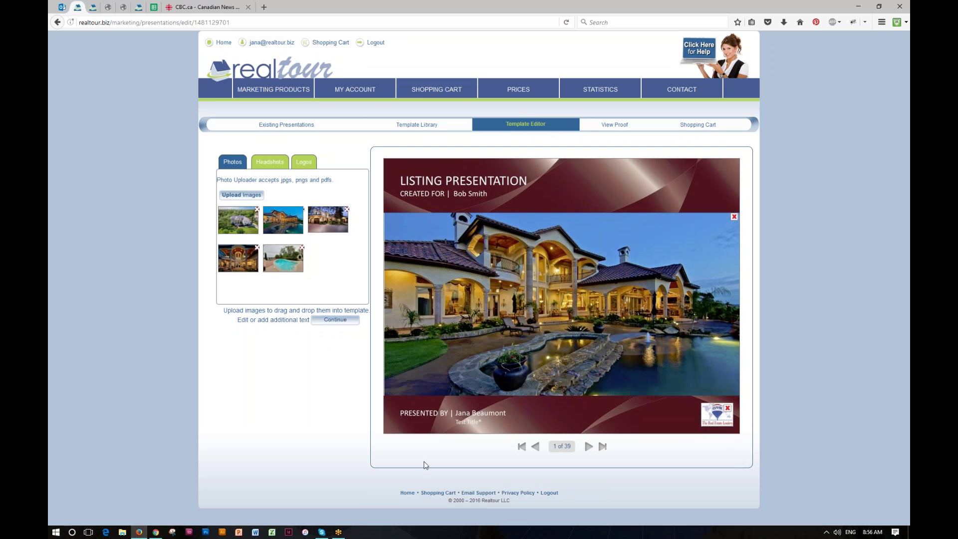
# Try the RE/MAX balloon logo on the cover, then remove it leaving an empty logo slot.
pyautogui.click(277, 163)
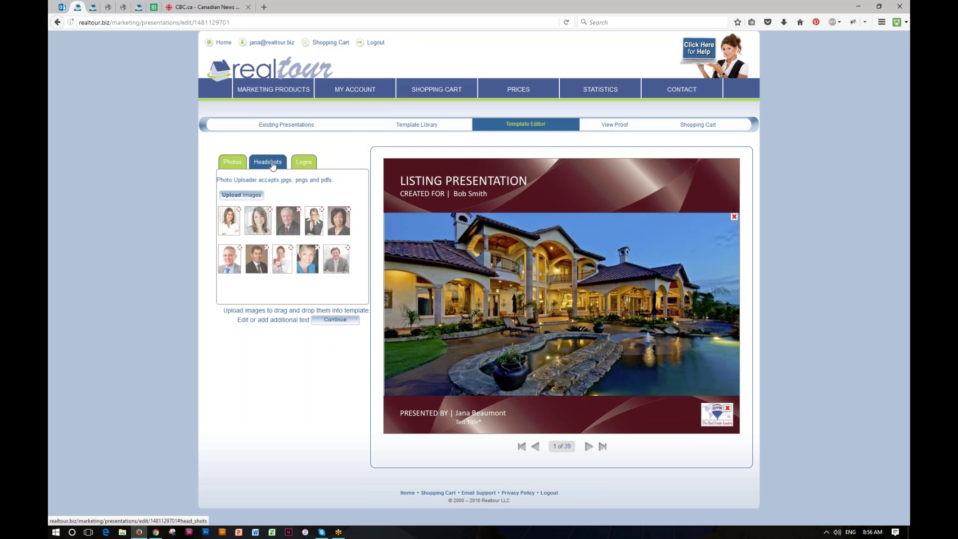
pyautogui.click(303, 162)
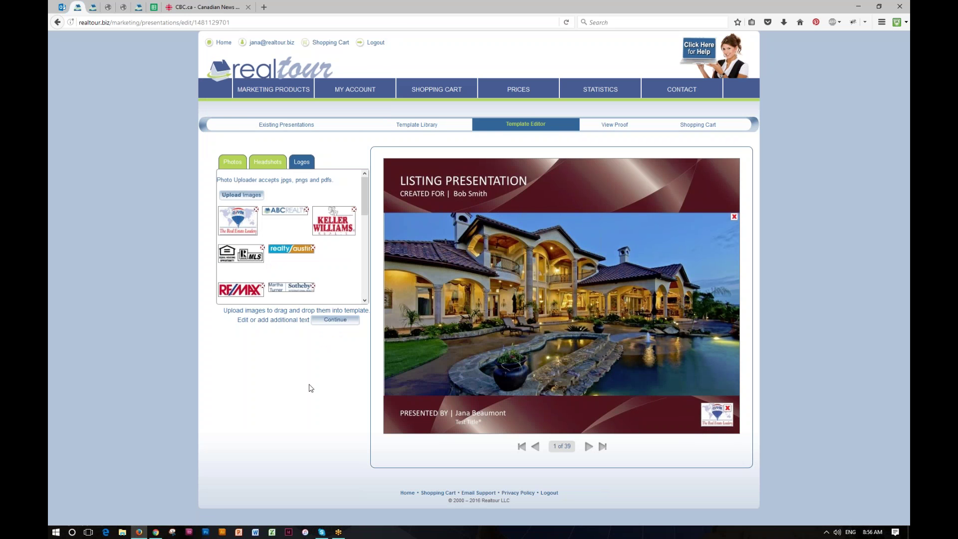
pyautogui.moveTo(239, 223); pyautogui.dragTo(703, 423)
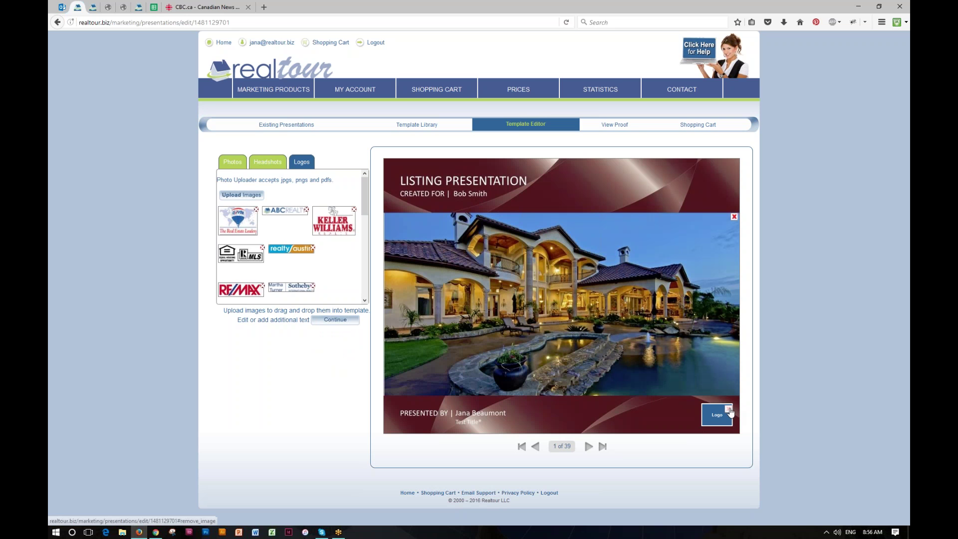
pyautogui.click(727, 409)
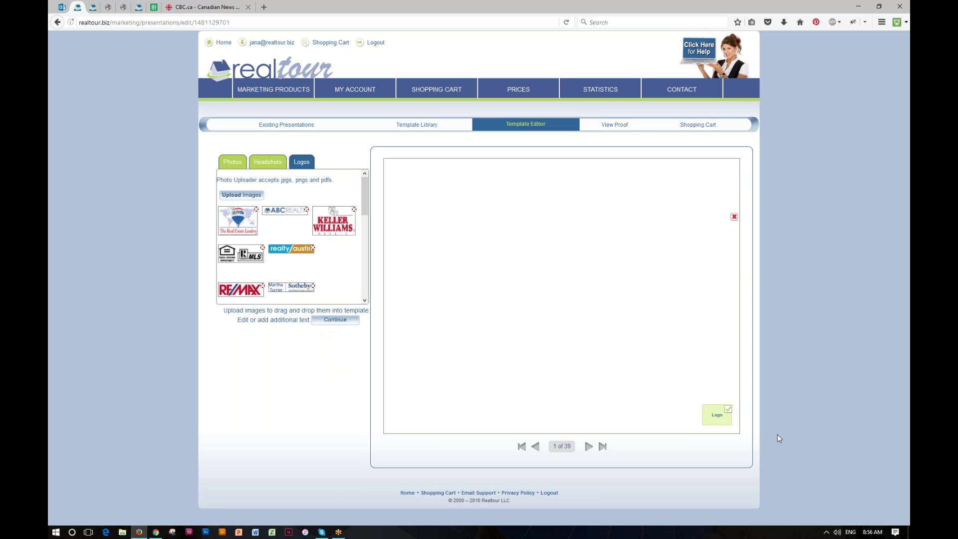
# Advance to the Topics of Discussion slide and click into and out of its list.
pyautogui.click(589, 447)
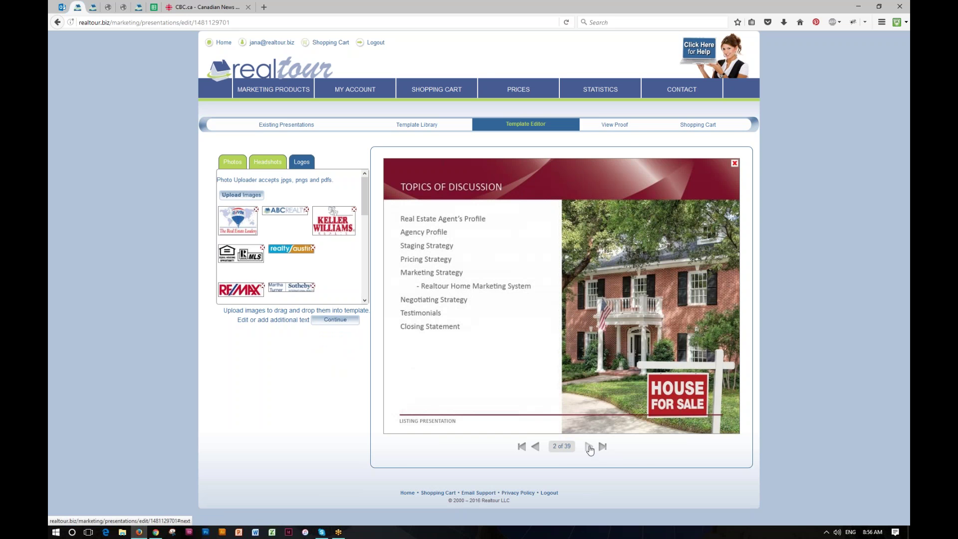
pyautogui.click(455, 295)
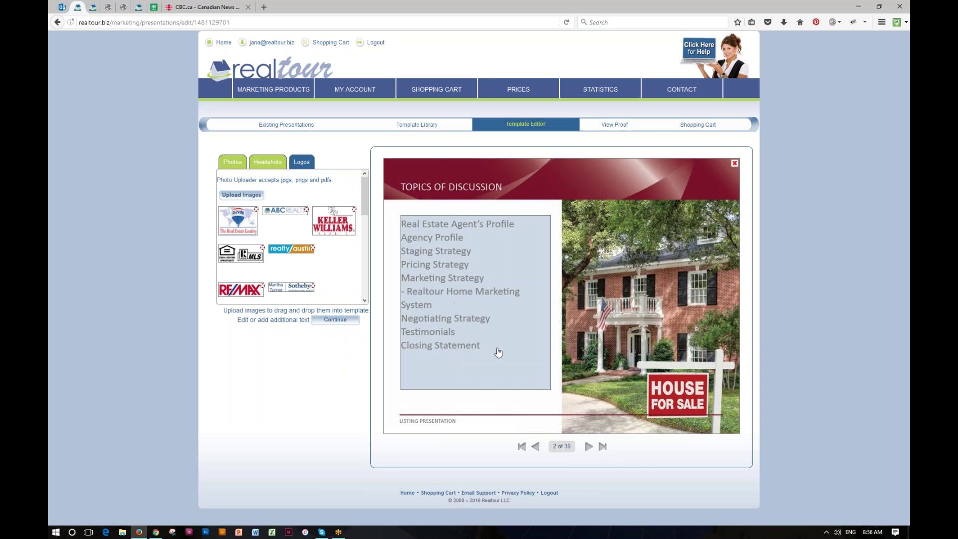
pyautogui.click(641, 298)
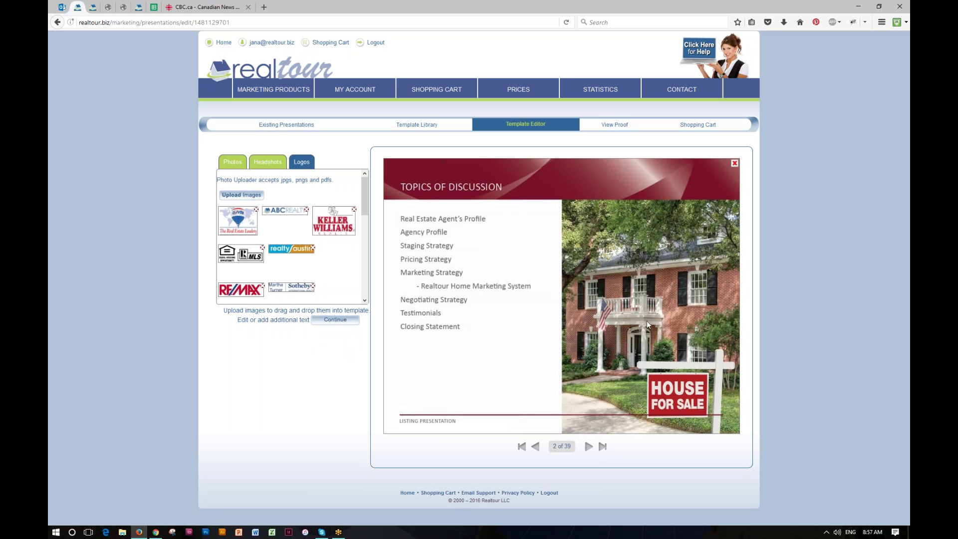
# Page forward past the Agent's Profile pages until the counter reads 6 of 39.
pyautogui.click(589, 446)
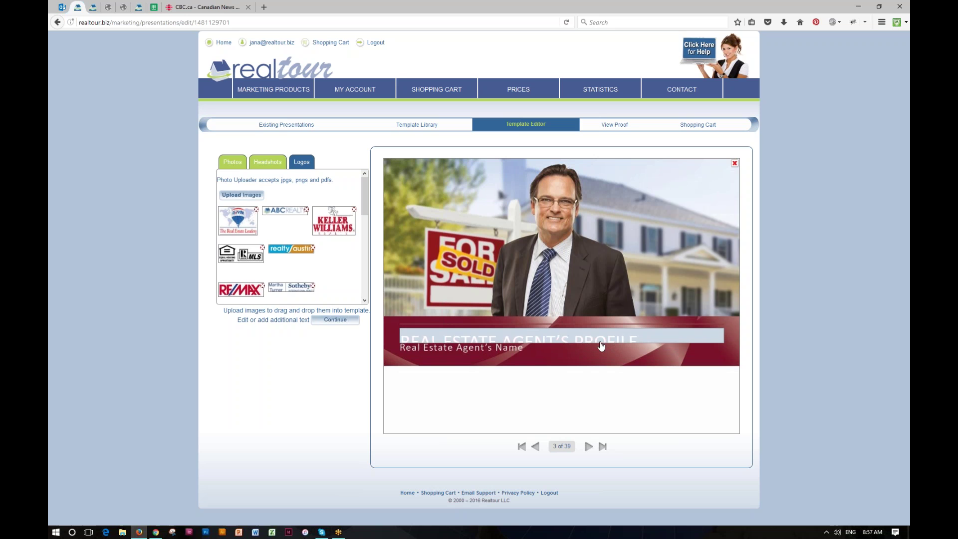
pyautogui.click(589, 446)
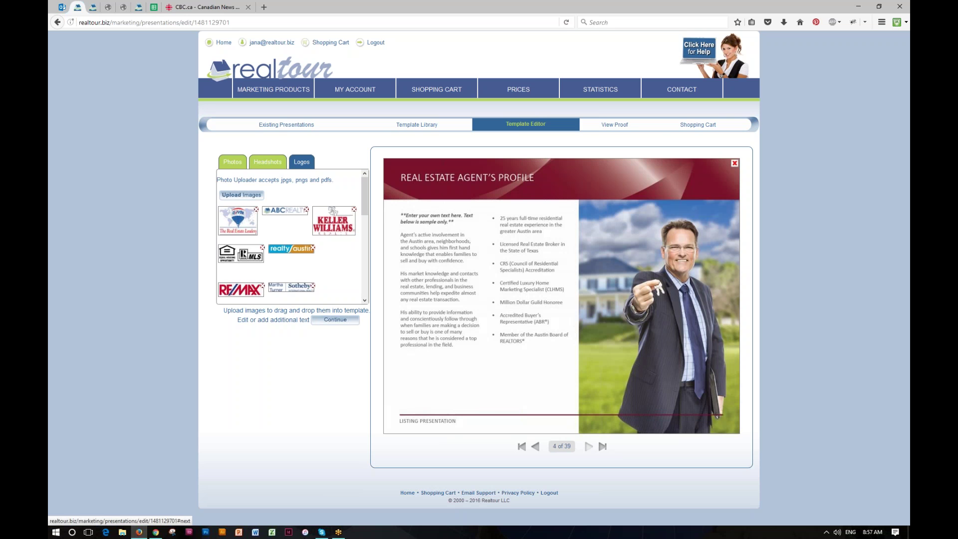
pyautogui.click(589, 446)
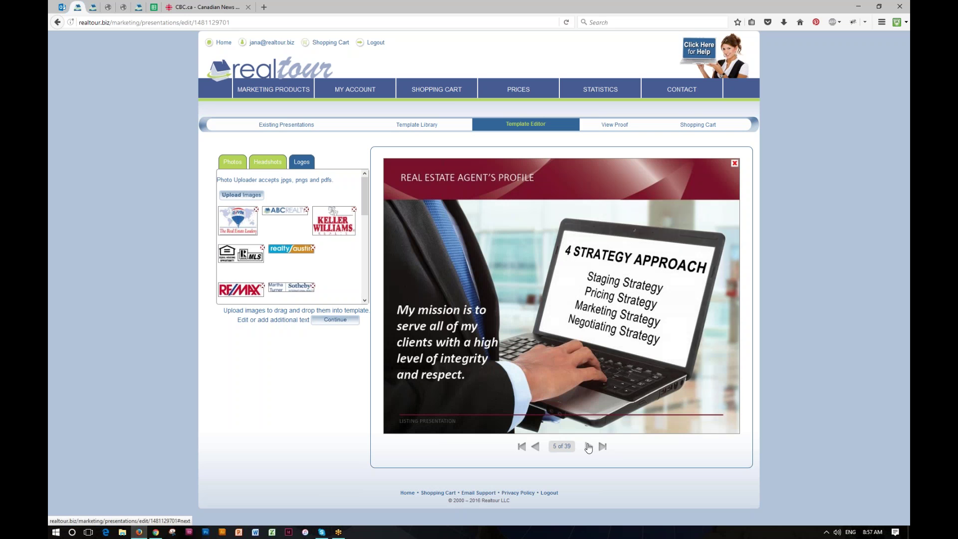
pyautogui.click(589, 446)
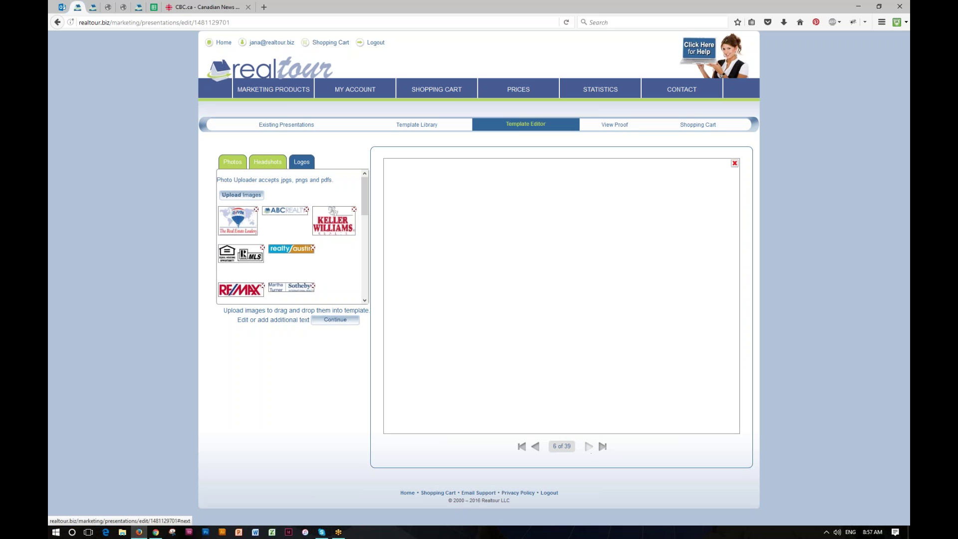
# Go to page 7 and delete the Agency Profile text page, then its title page, leaving 37 pages.
pyautogui.click(588, 446)
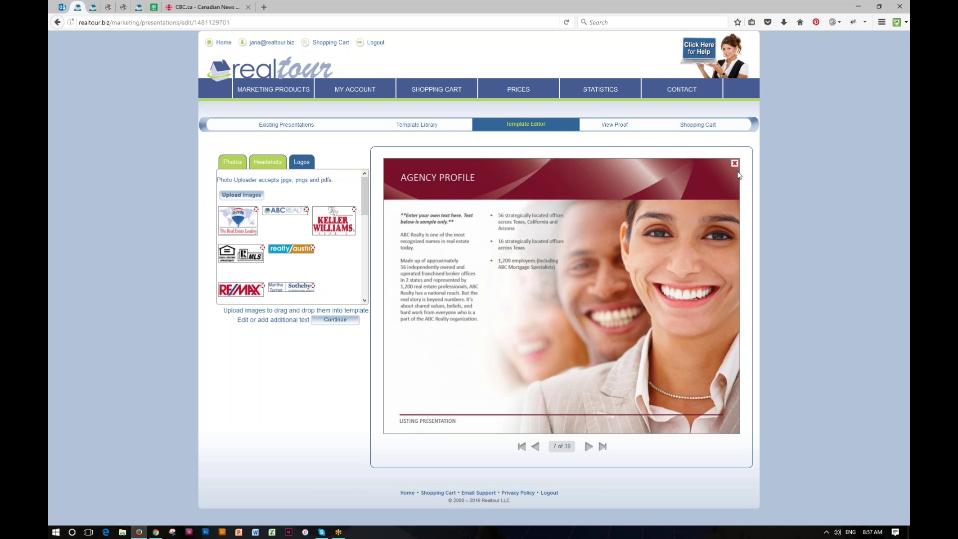
pyautogui.click(735, 164)
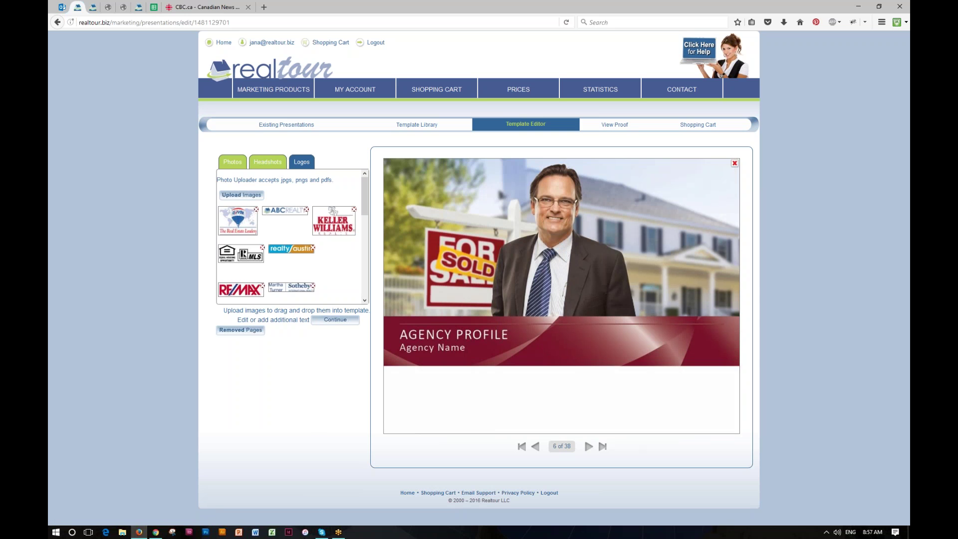
pyautogui.click(734, 164)
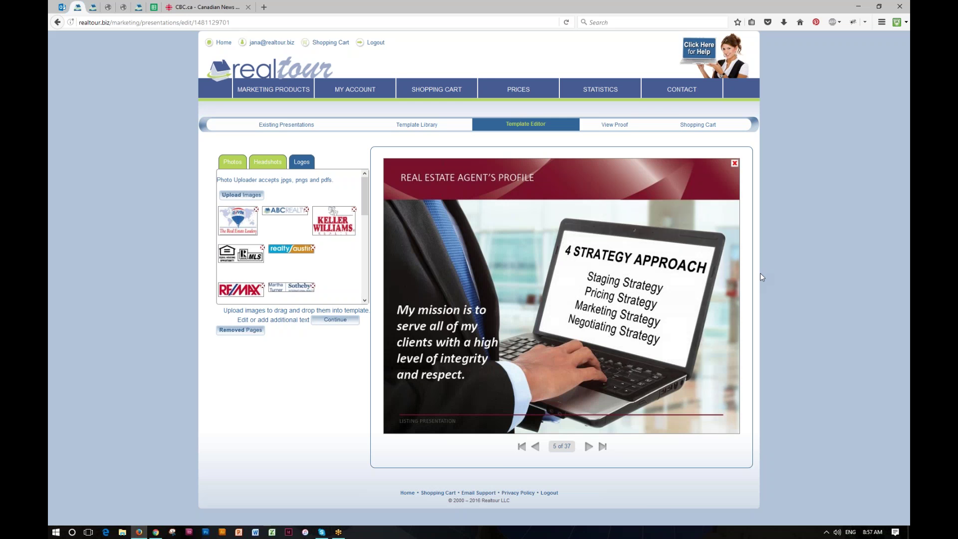
# Restore removed page 6 from Removed Pages, then step back to the agent profile description on page 4.
pyautogui.click(242, 331)
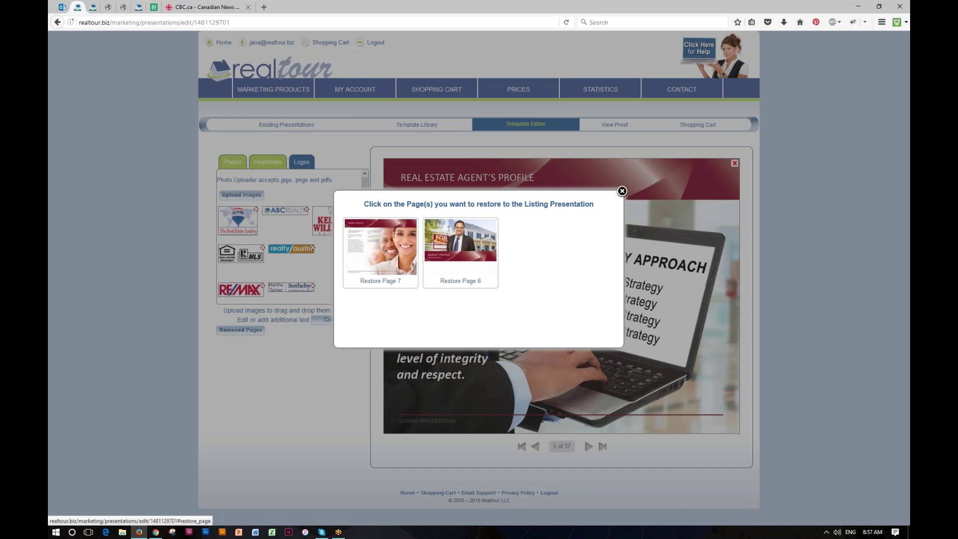
pyautogui.click(469, 281)
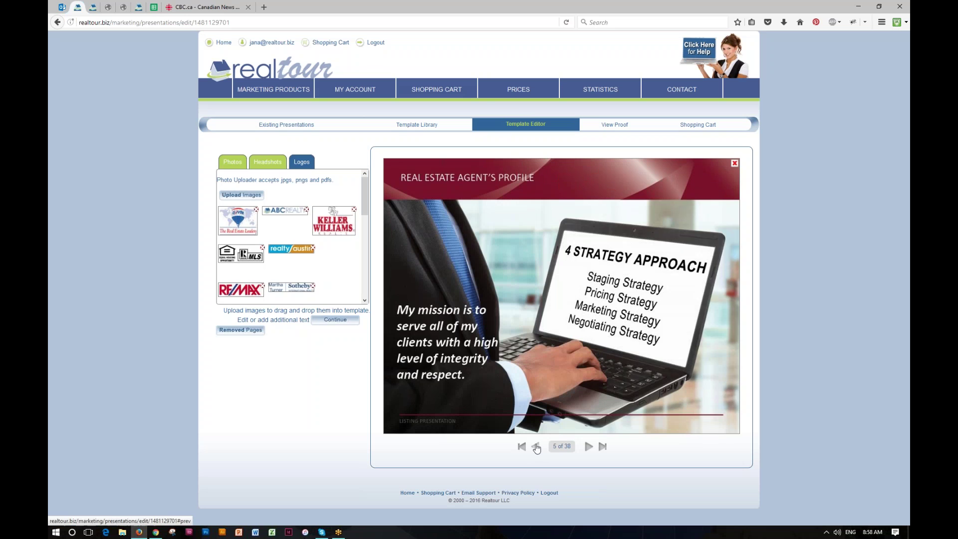
pyautogui.click(536, 447)
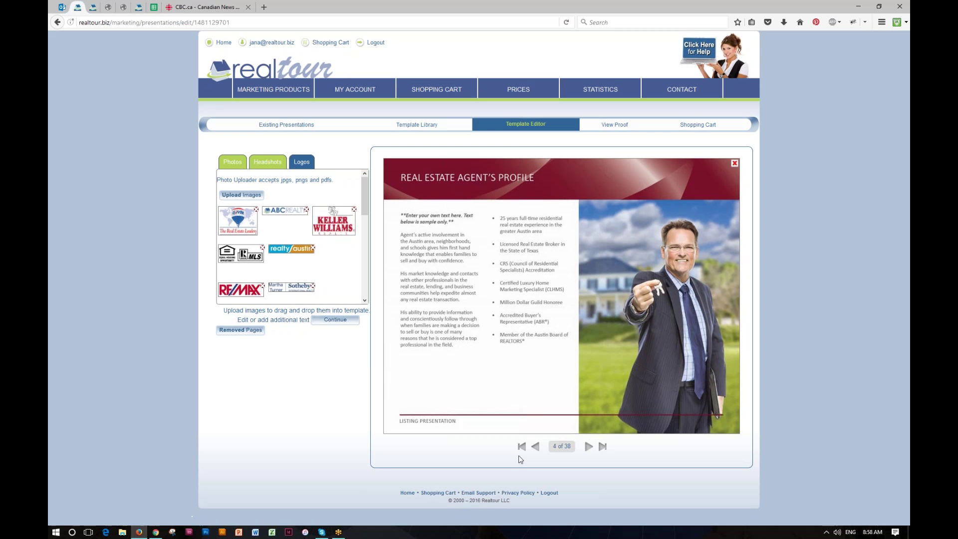
pyautogui.click(436, 253)
# Flip through the proof past Topics of Discussion, return to Template Editor, then reopen the 38-page proof.
pyautogui.click(614, 124)
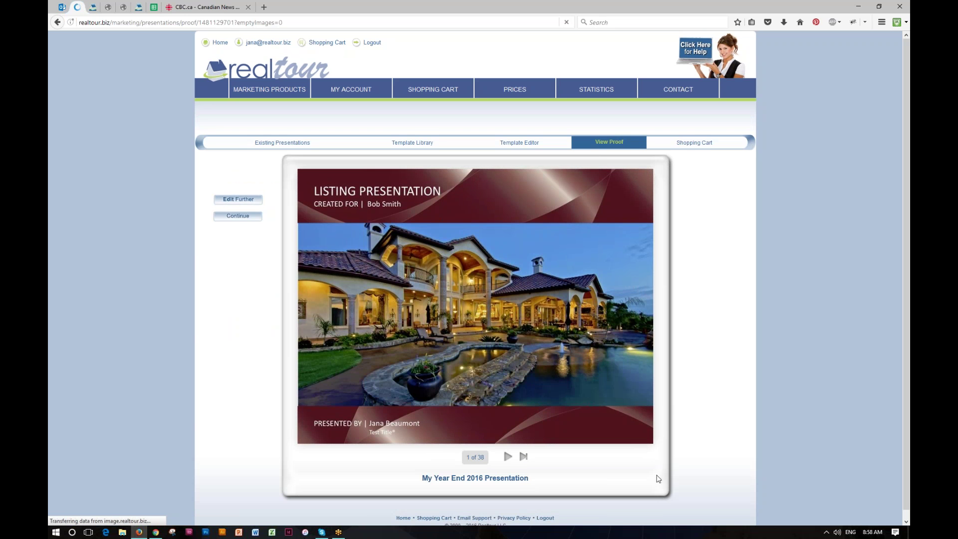
pyautogui.click(647, 441)
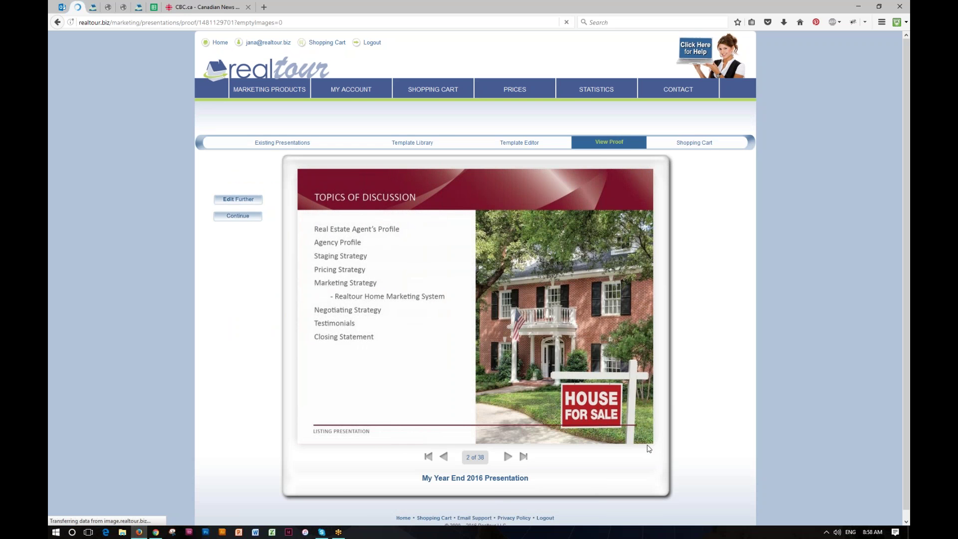
pyautogui.moveTo(648, 445); pyautogui.dragTo(319, 409)
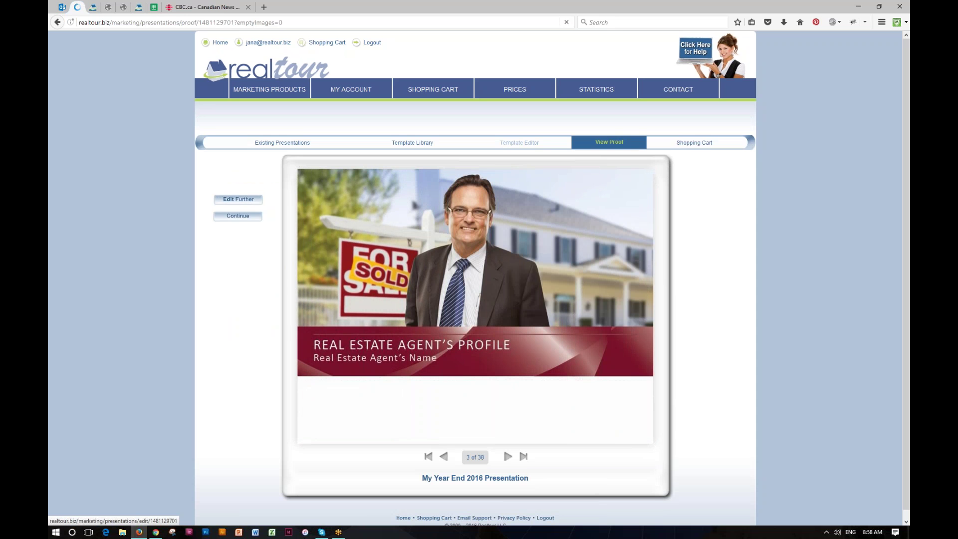
pyautogui.click(519, 142)
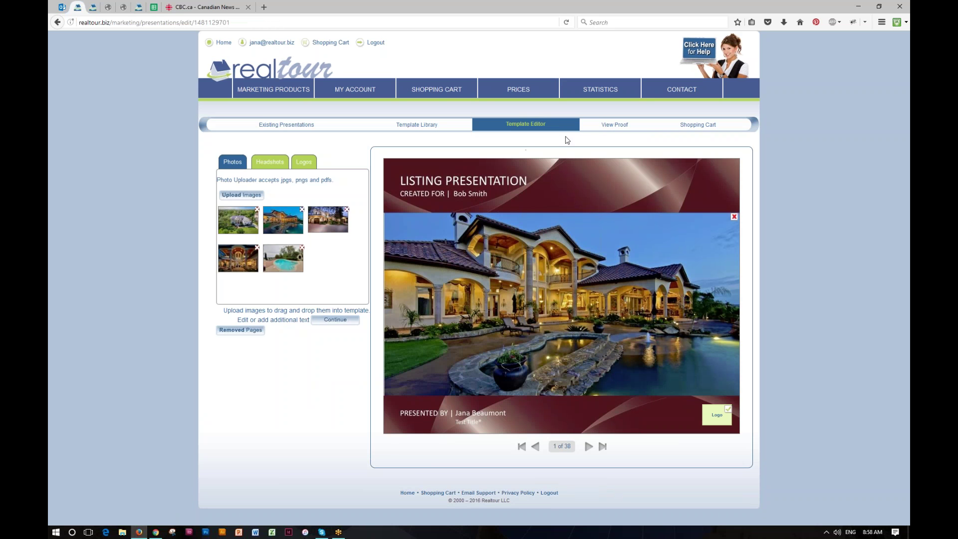
pyautogui.click(612, 125)
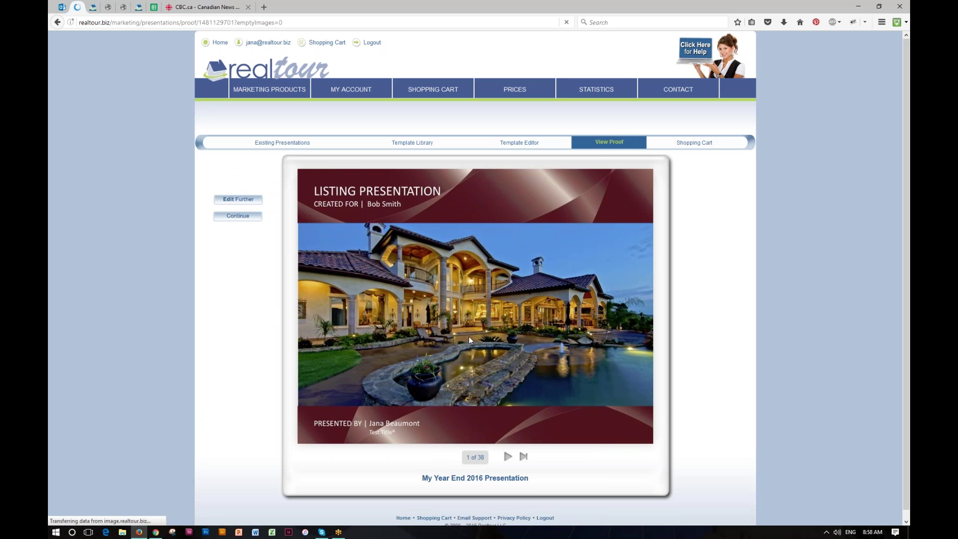
# Show the Existing Presentations list with My Year End 2016 Presentation on top.
pyautogui.click(279, 145)
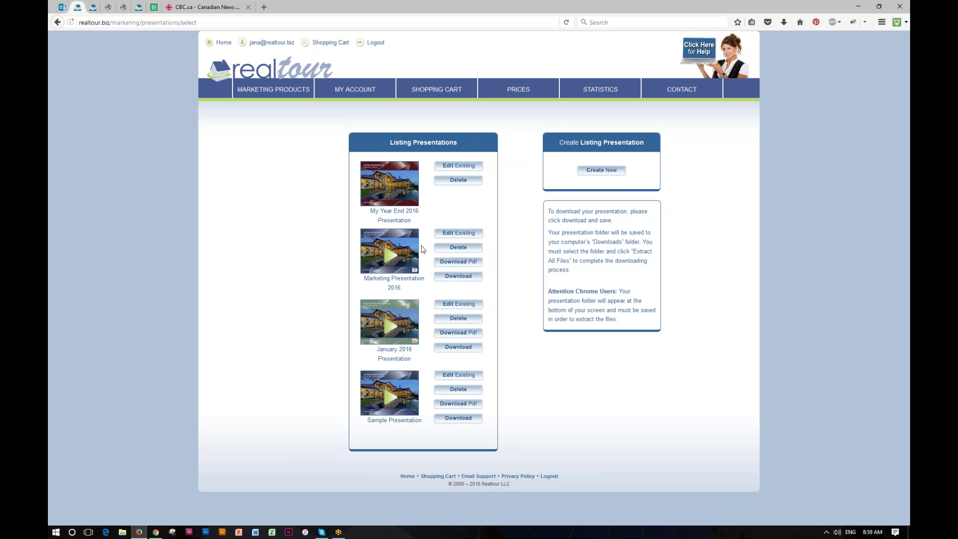
# Open Marketing Presentation 2016 in its viewer and select its web address.
pyautogui.click(389, 257)
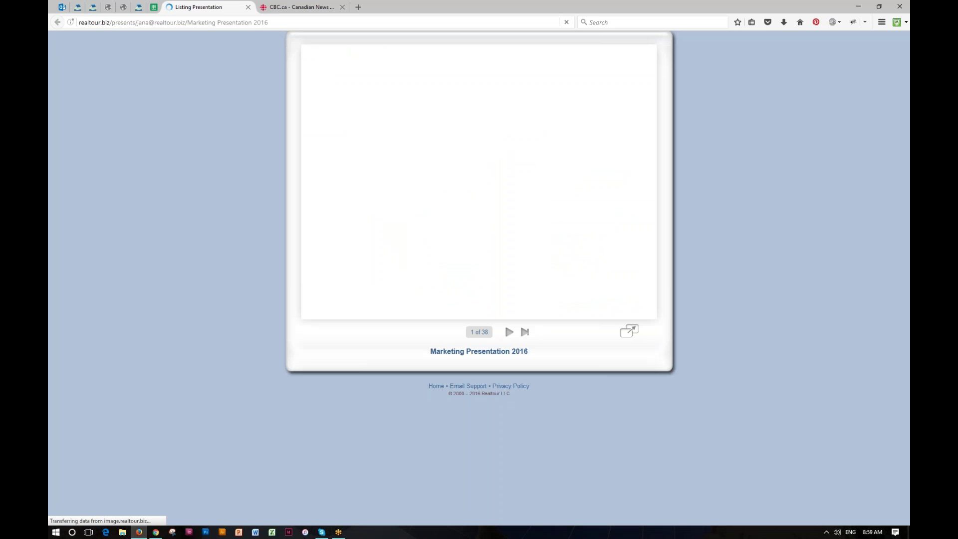
pyautogui.click(269, 22)
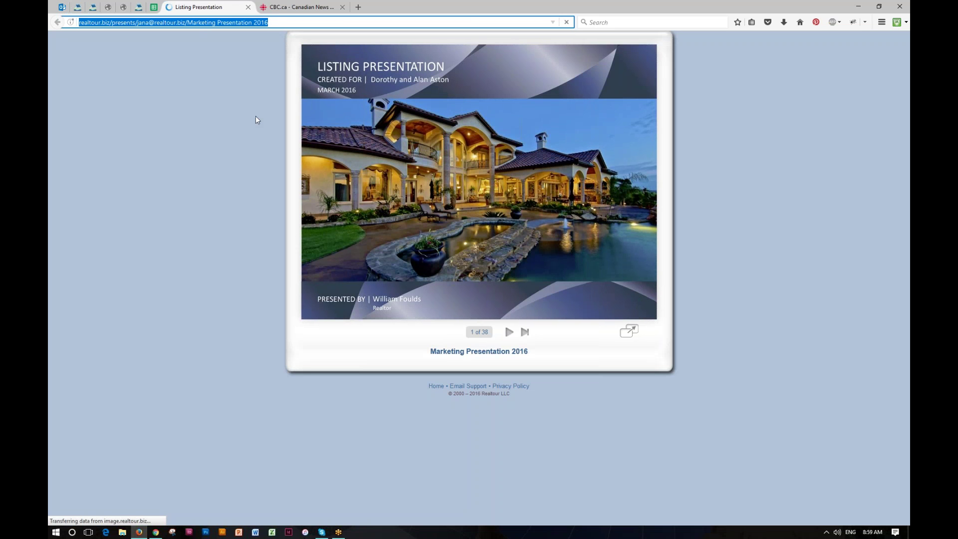
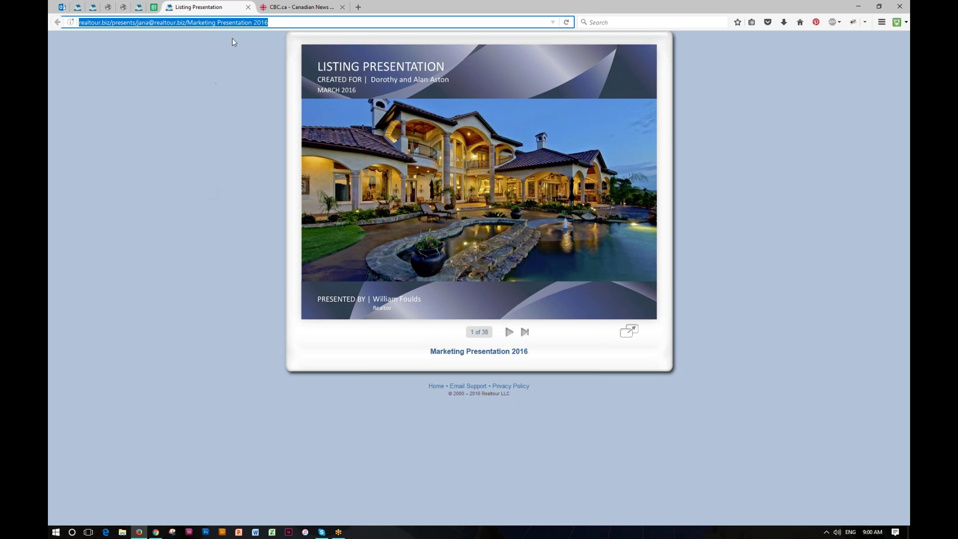
# Close the Marketing Presentation 2016 viewer tab to return to the Listing Presentations page.
pyautogui.click(248, 7)
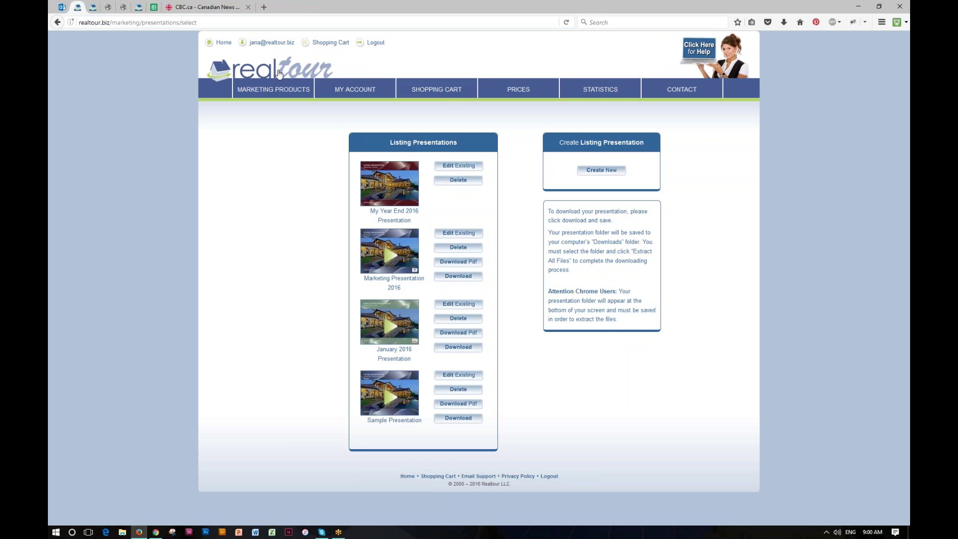
# Visit Listing Presentations > Edit Existing from the Realtour logo, then return to the marketing dashboard.
pyautogui.click(279, 74)
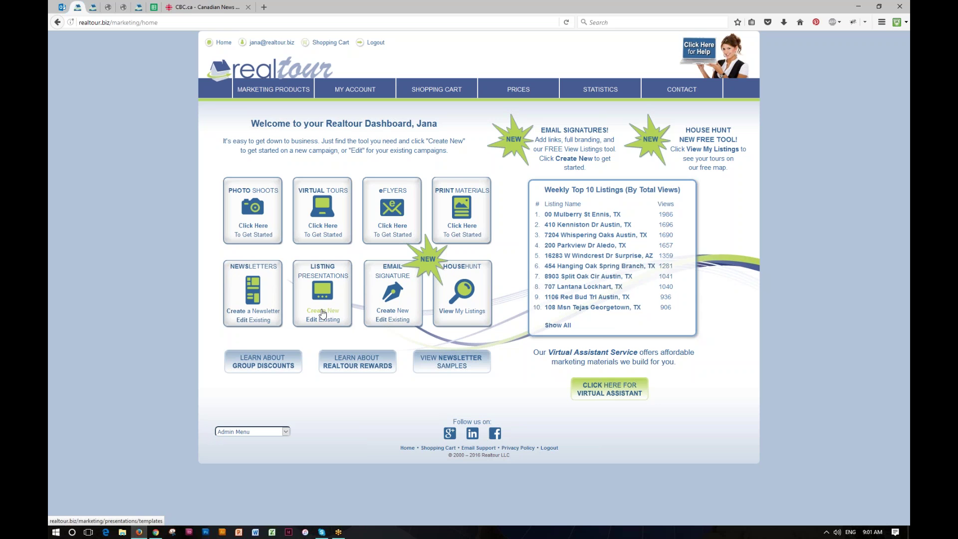
pyautogui.click(323, 320)
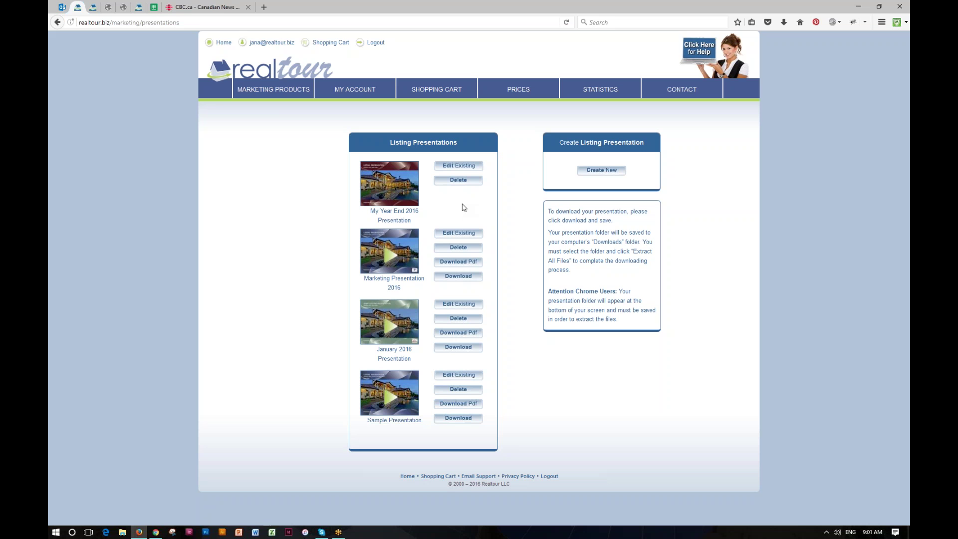
pyautogui.click(288, 73)
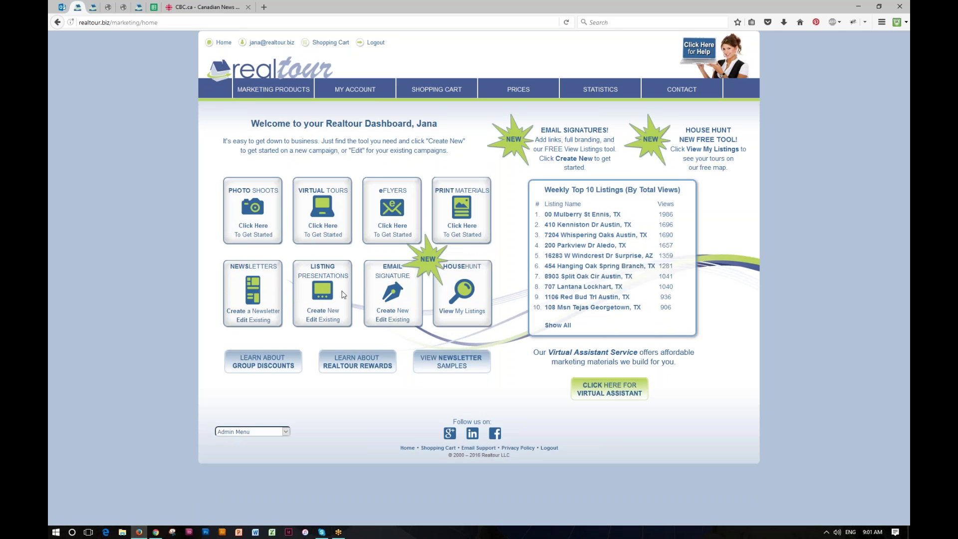
# Create a new email signature named 'My Holiday Sig 2016', answering No for Outlook.
pyautogui.click(388, 312)
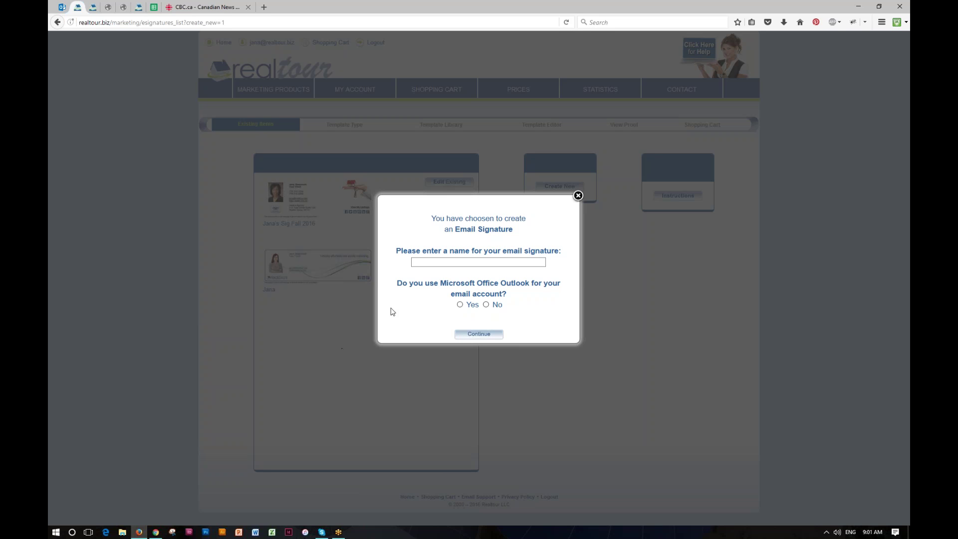
pyautogui.click(418, 262)
pyautogui.write('My Holiday Sig 2016')
pyautogui.click(486, 304)
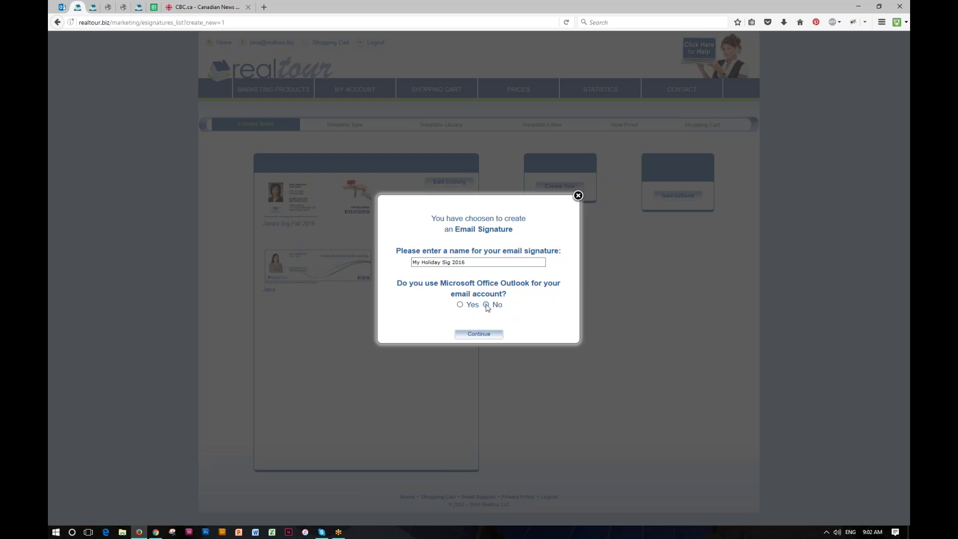
pyautogui.click(479, 334)
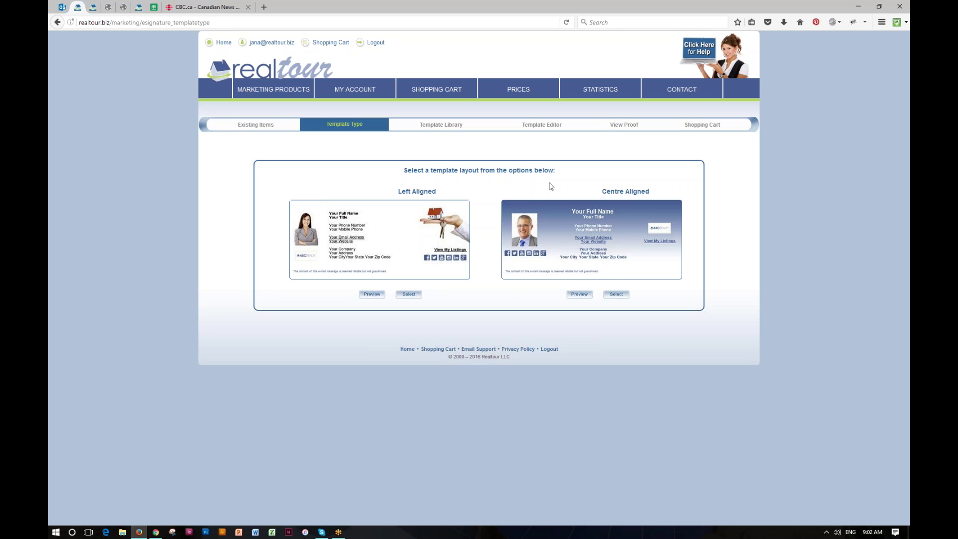
# Pick the Left Aligned layout and browse the Americana > Texas > Austin template categories.
pyautogui.click(374, 295)
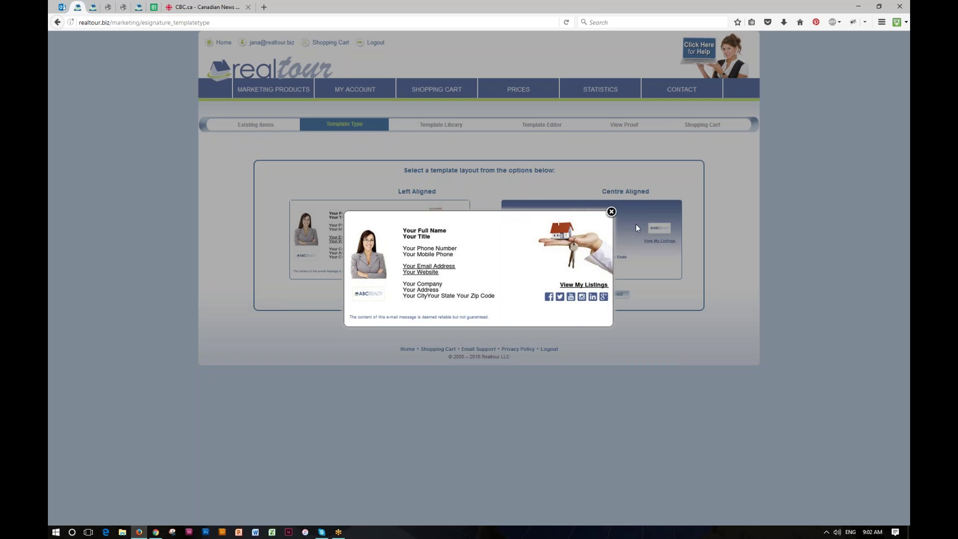
pyautogui.click(612, 212)
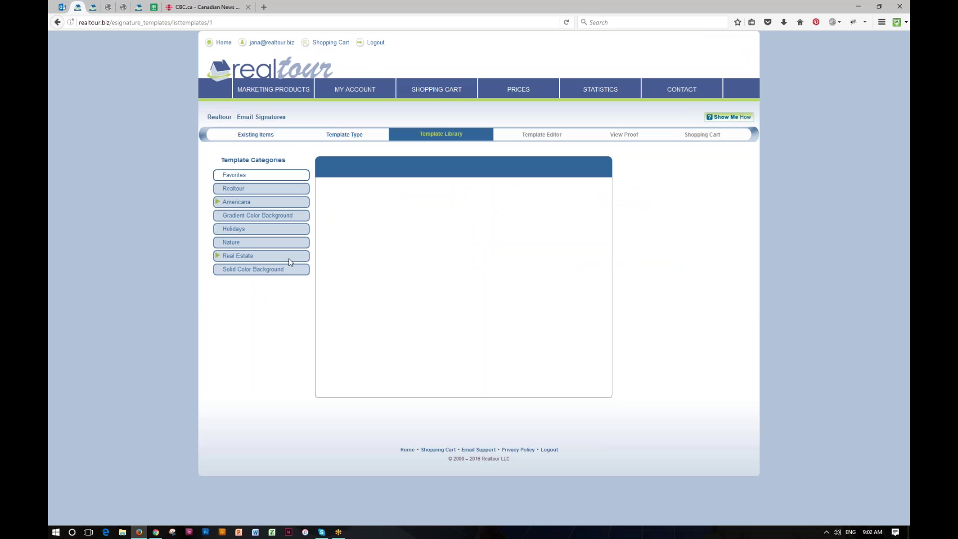
pyautogui.click(241, 202)
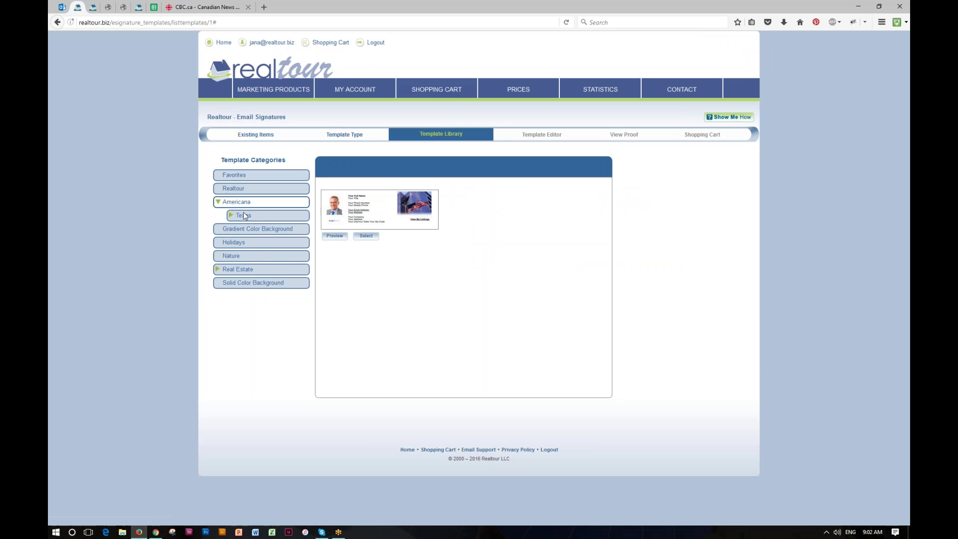
pyautogui.click(243, 215)
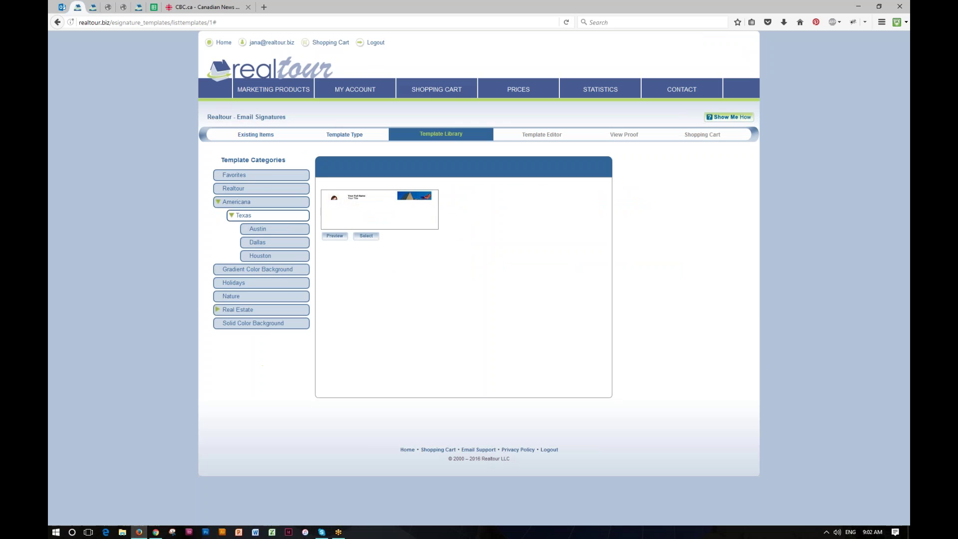
pyautogui.click(258, 229)
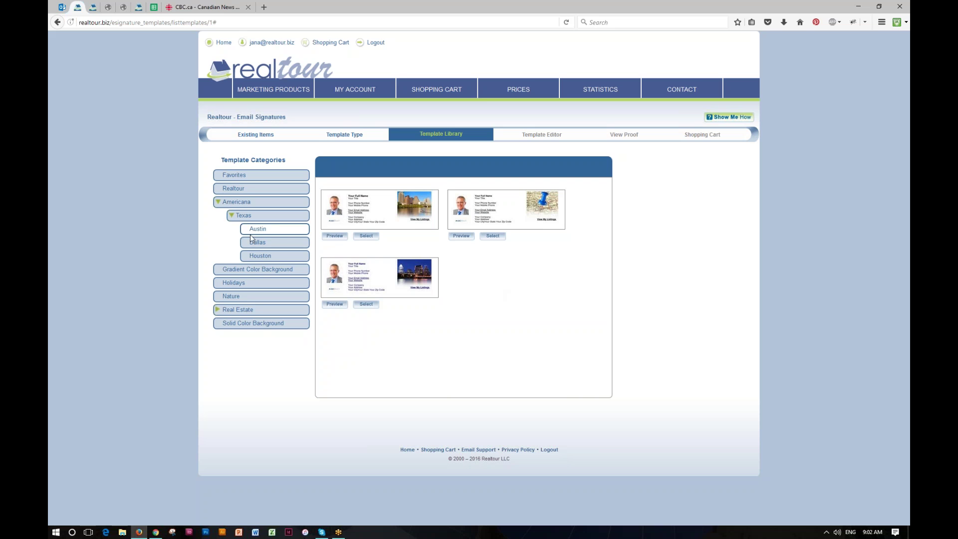
# Show the Holidays templates and preview the gold Merry Christmas design.
pyautogui.click(237, 279)
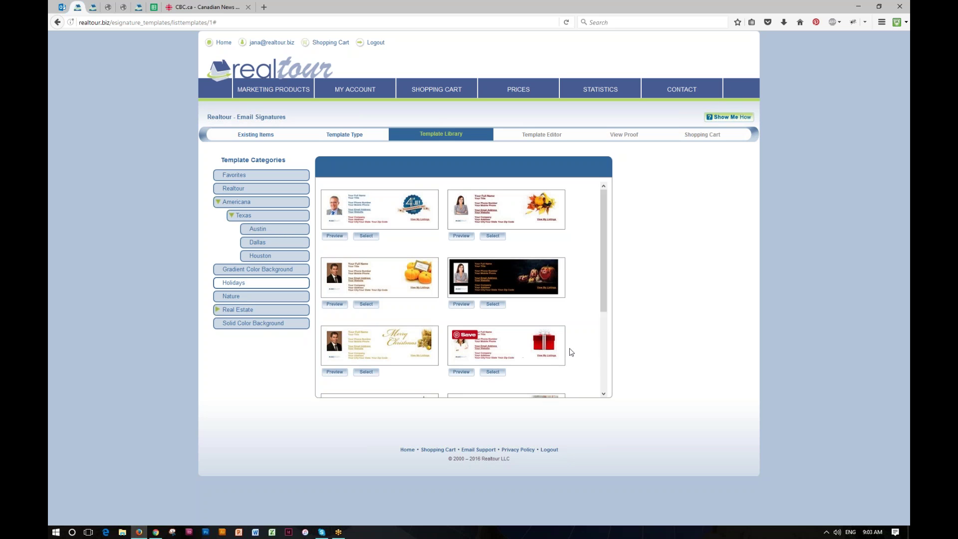
pyautogui.scroll(-5, 585, 327)
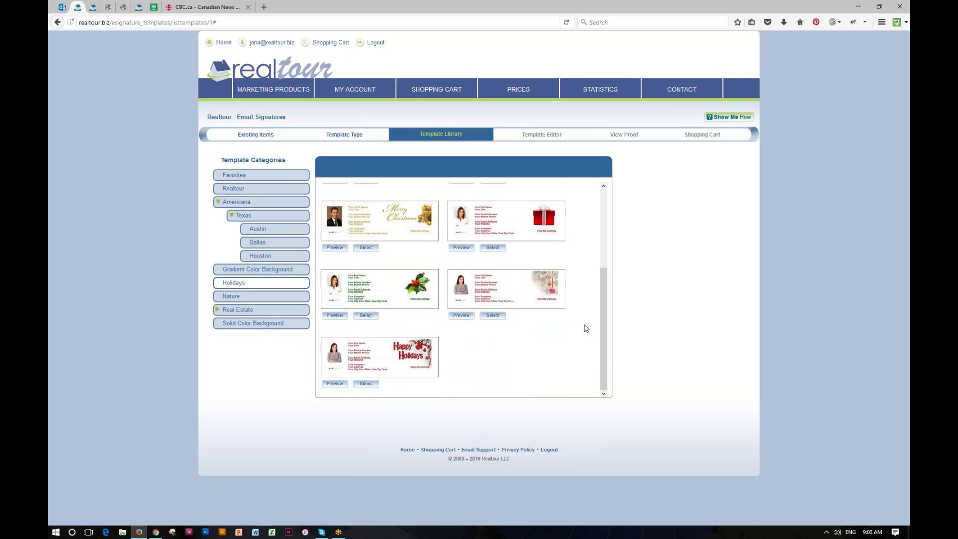
pyautogui.scroll(3, 449, 349)
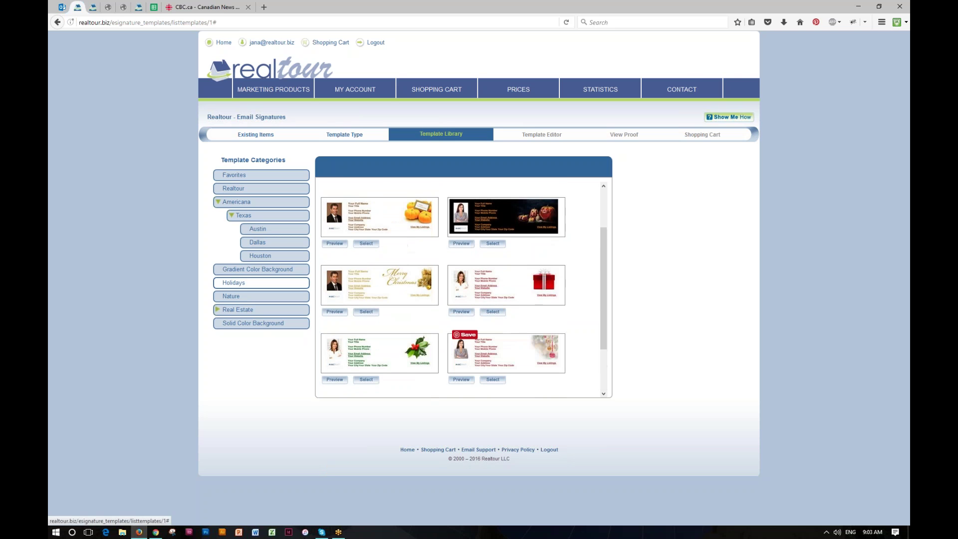
pyautogui.click(334, 317)
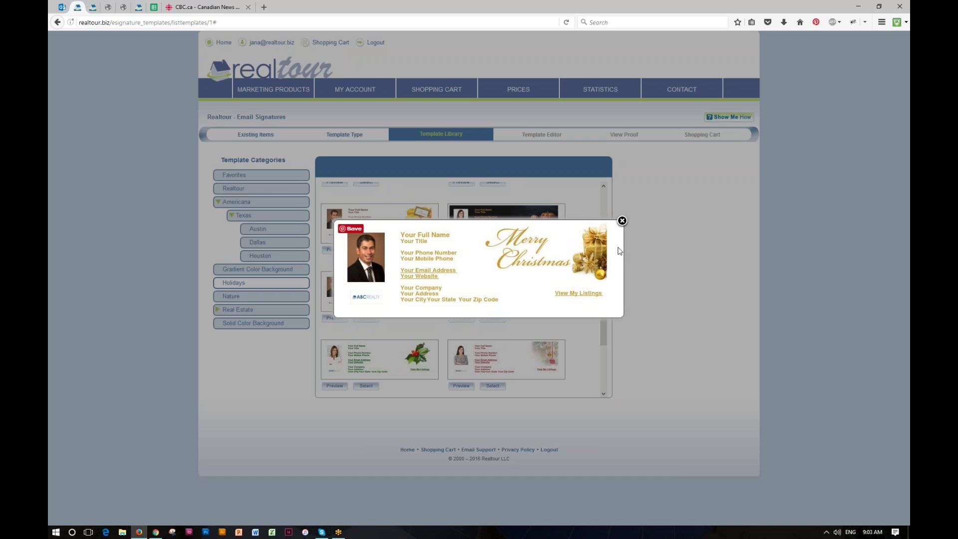
pyautogui.click(622, 221)
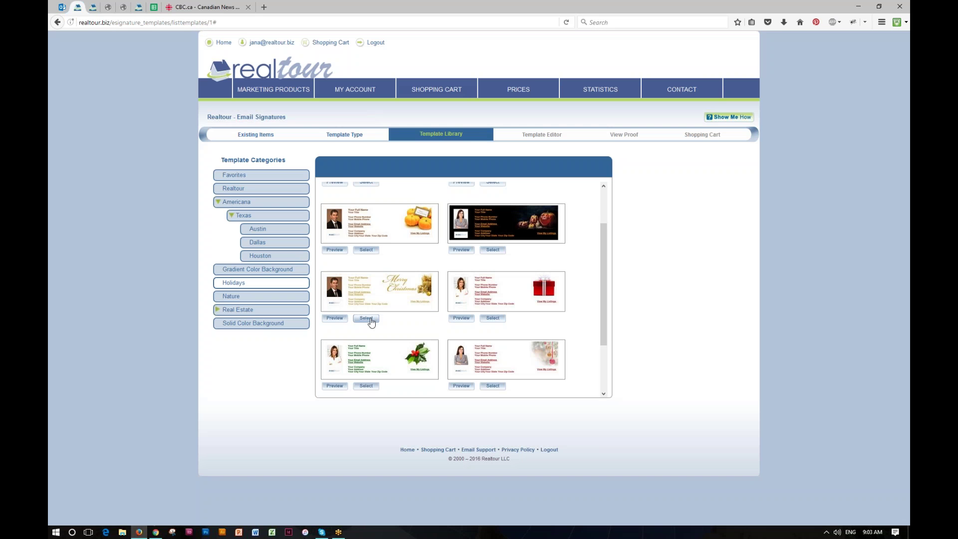
# Apply the Merry Christmas template and add the dark-haired woman's headshot.
pyautogui.click(367, 318)
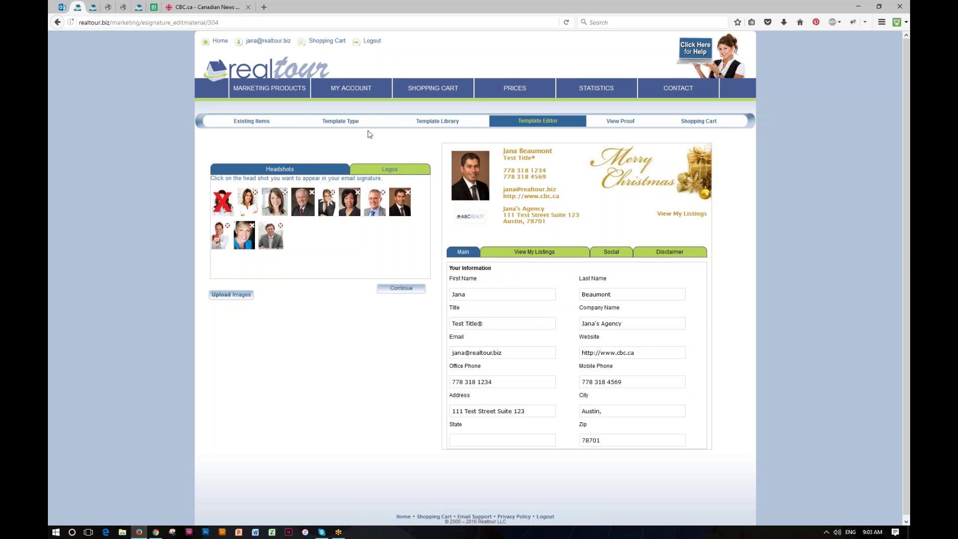
pyautogui.moveTo(360, 89)
pyautogui.moveTo(363, 113)
pyautogui.click(351, 205)
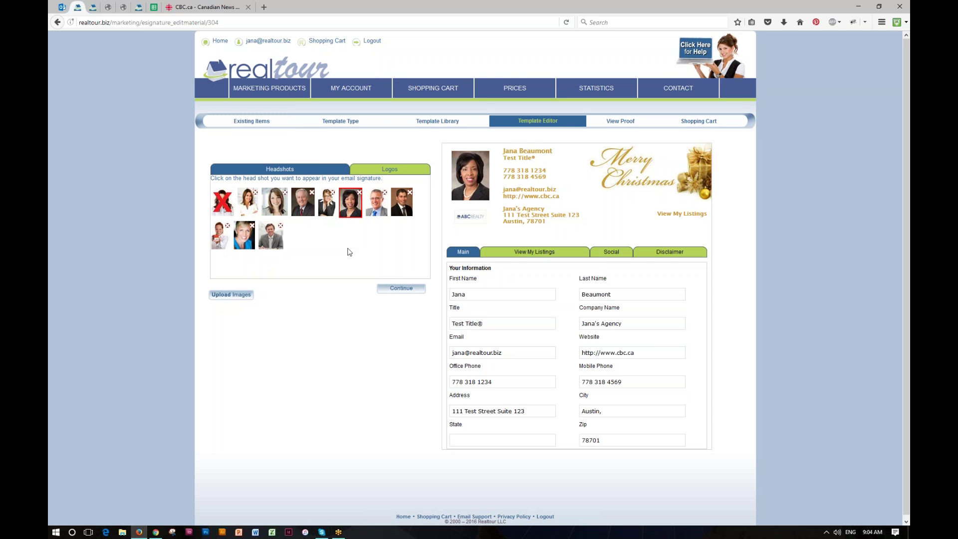
# Set the signature's company logo to Century 21 in the Logos tab.
pyautogui.click(393, 169)
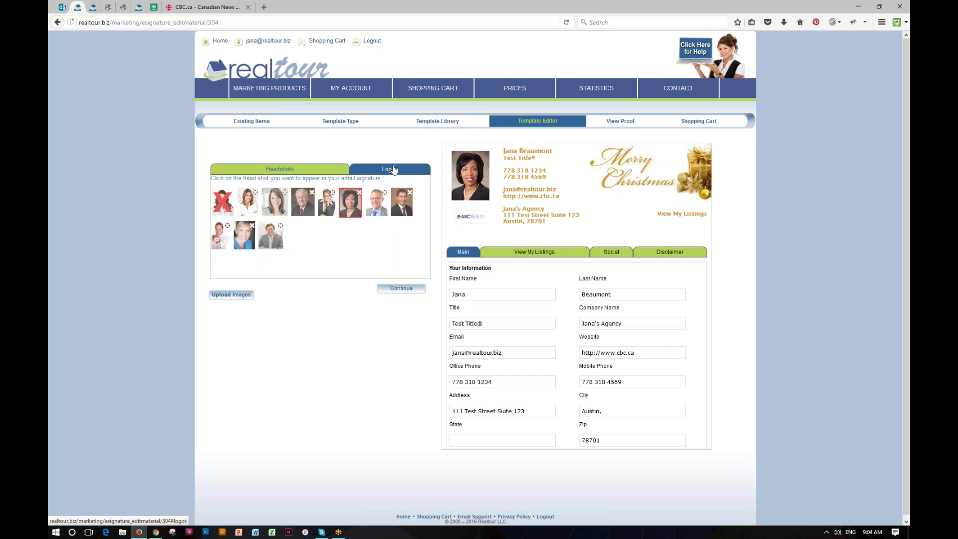
pyautogui.click(283, 268)
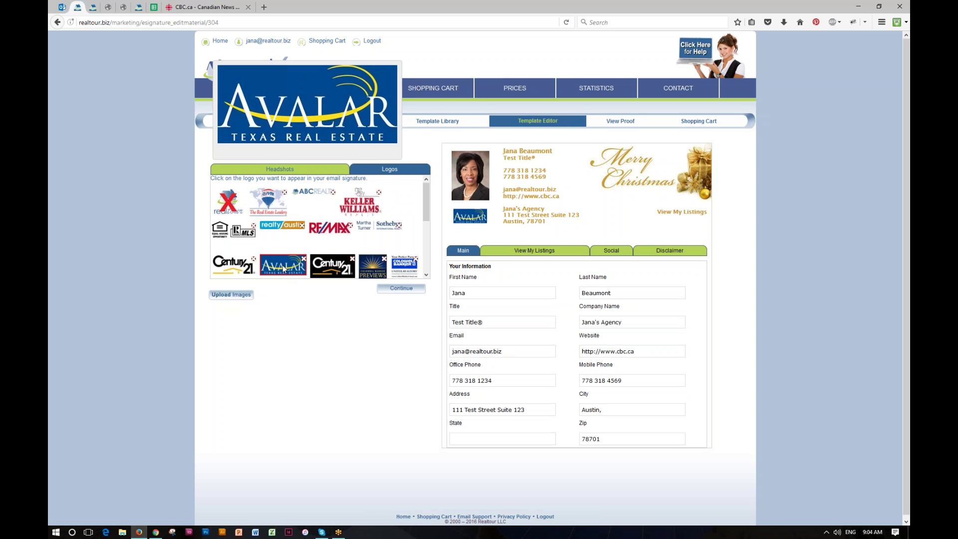
pyautogui.click(249, 268)
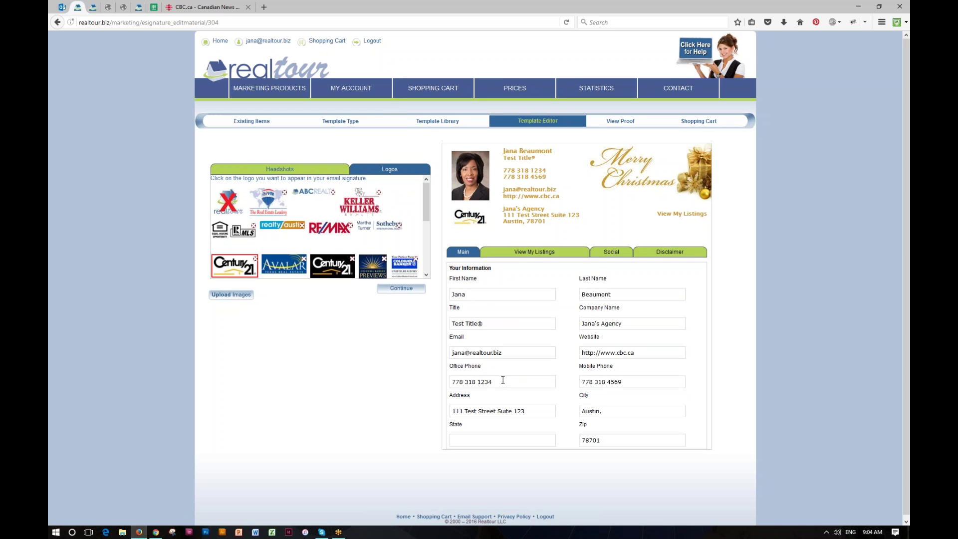
pyautogui.moveTo(636, 382); pyautogui.dragTo(579, 386)
pyautogui.press('BackSpace')
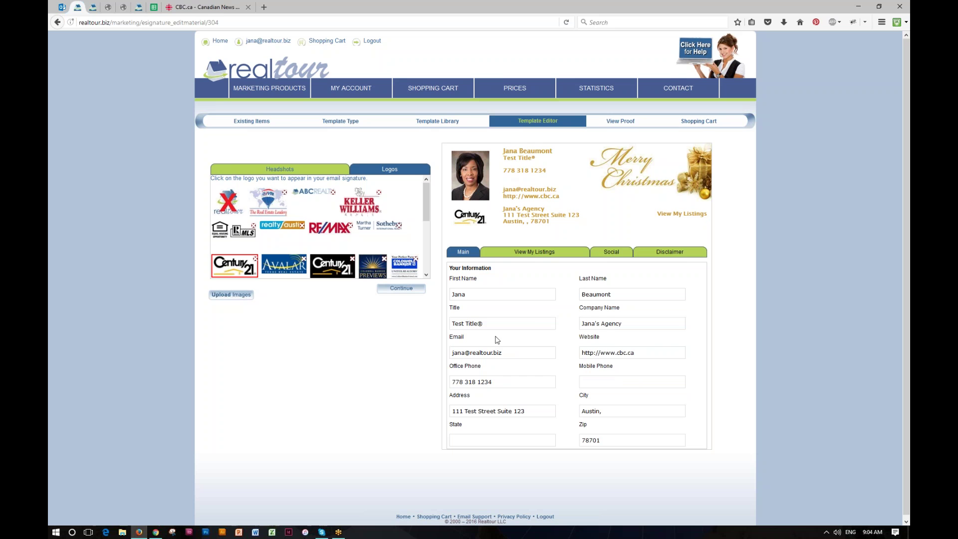
pyautogui.moveTo(494, 382); pyautogui.dragTo(430, 380)
# Set the address to Austin (no trailing comma), Texas, then show the View My Listings options.
pyautogui.click(605, 410)
pyautogui.press('BackSpace')
pyautogui.click(533, 437)
pyautogui.write('Texas')
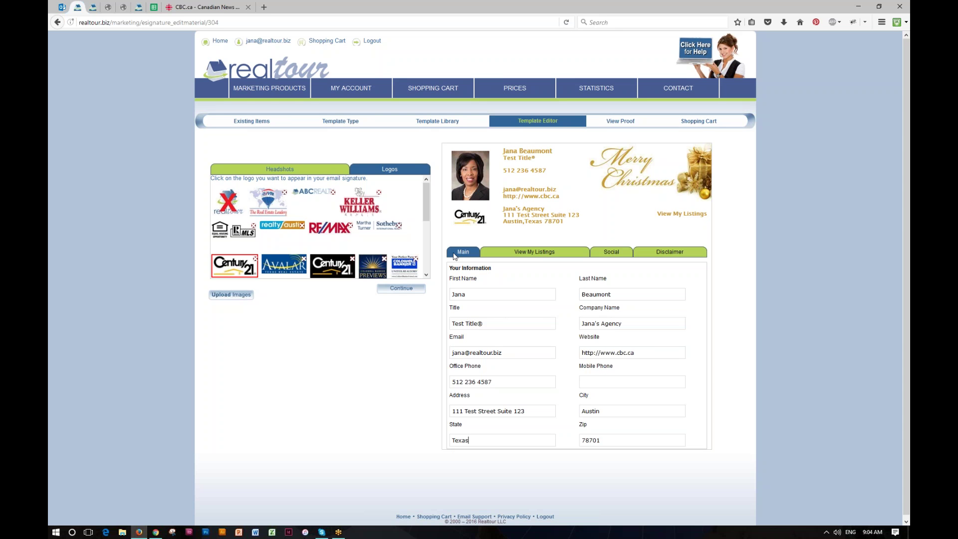
pyautogui.click(529, 254)
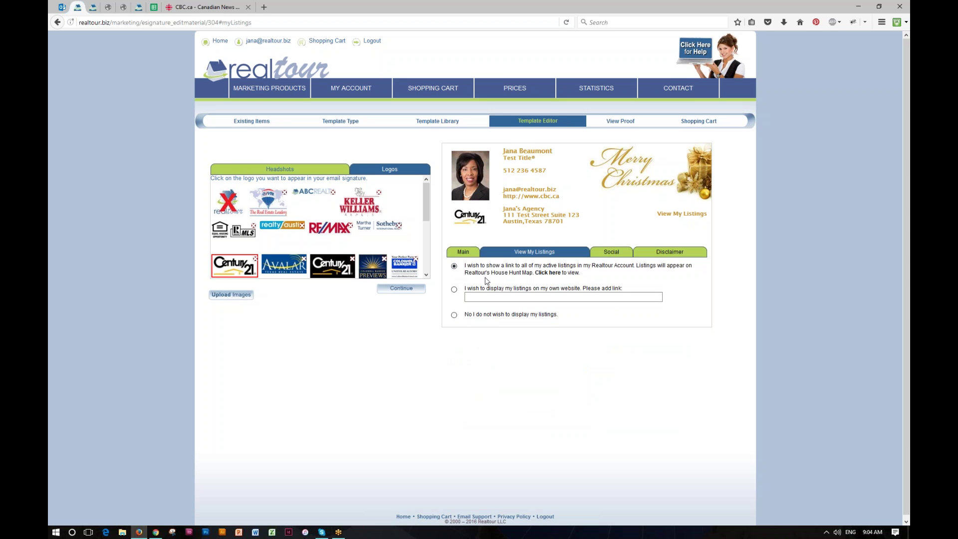
# Highlight the House Hunt mention, then follow its 'Click here' link to the listings map.
pyautogui.moveTo(469, 270); pyautogui.dragTo(521, 273)
pyautogui.click(549, 281)
pyautogui.click(549, 273)
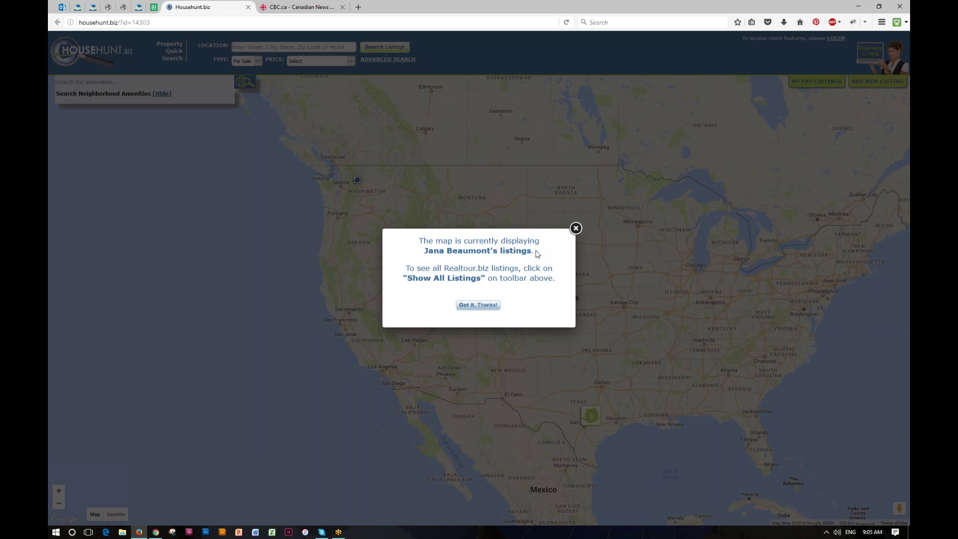
# Dismiss the map notice, check the Washington listing, and zoom into the Texas listings cluster.
pyautogui.click(481, 310)
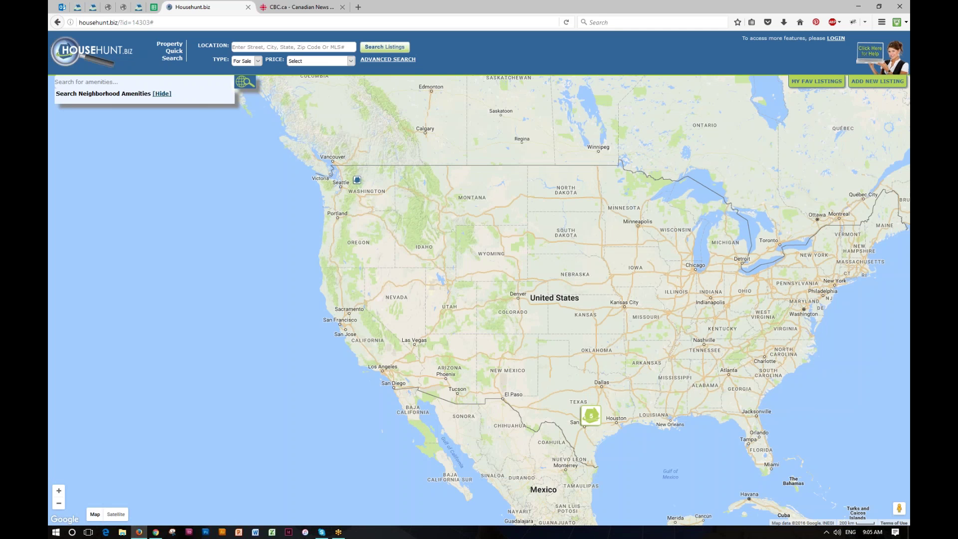
pyautogui.click(357, 179)
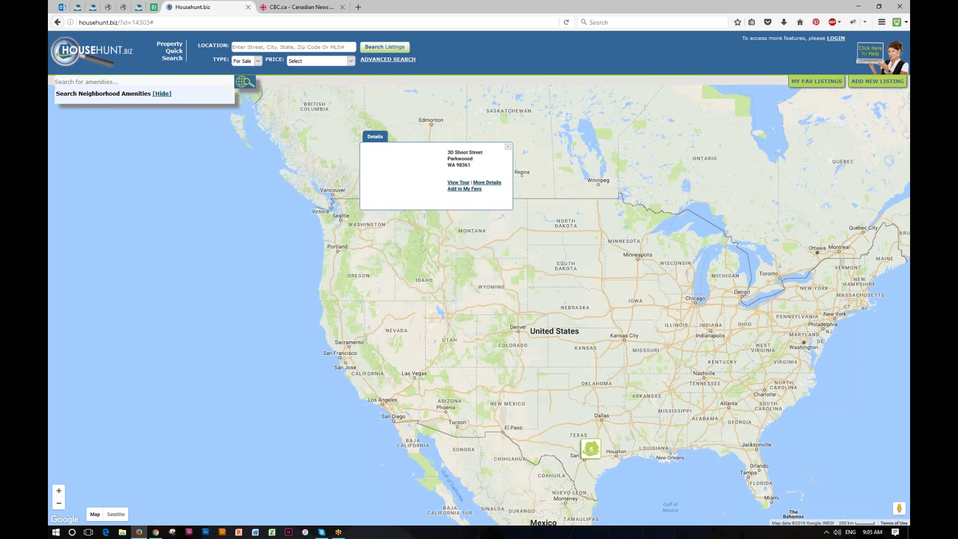
pyautogui.moveTo(390, 226); pyautogui.dragTo(369, 134)
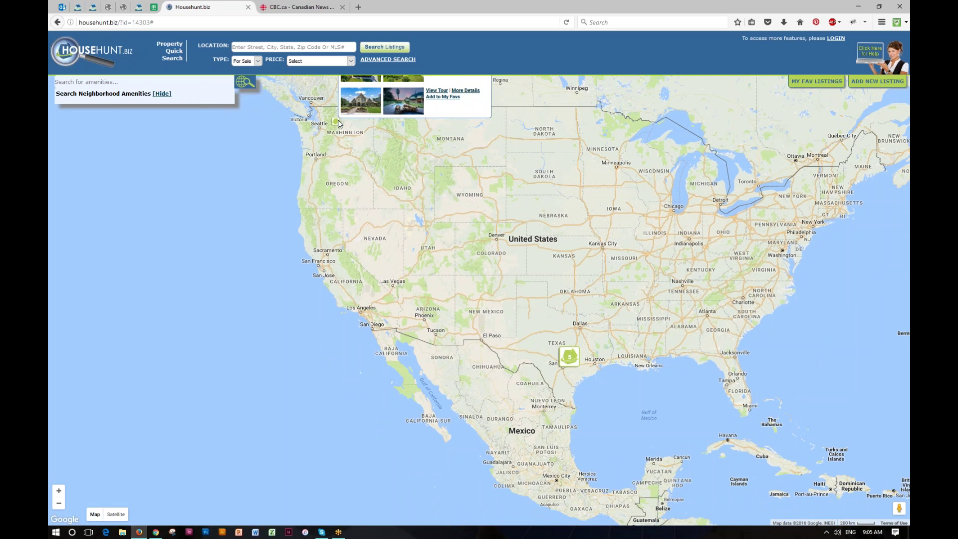
pyautogui.click(336, 122)
pyautogui.moveTo(556, 368); pyautogui.dragTo(459, 158)
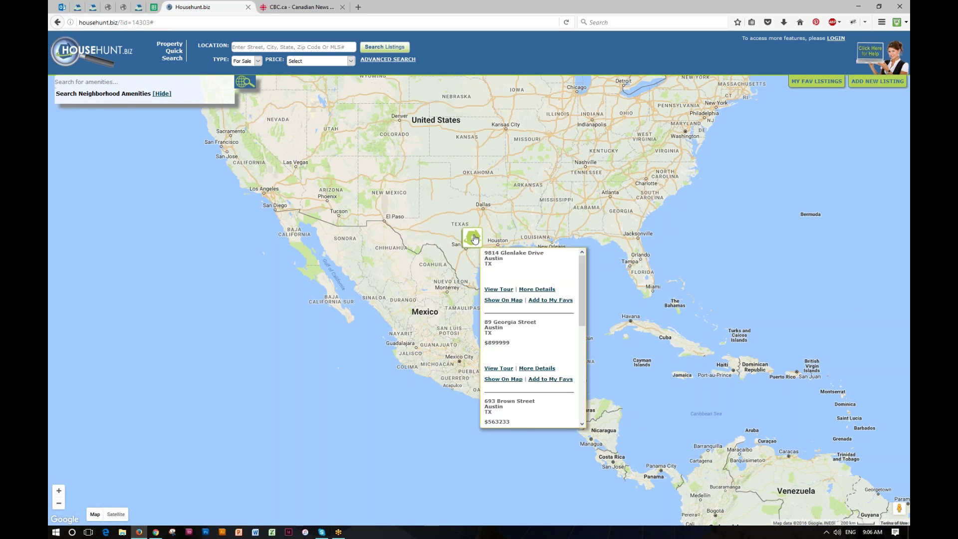
pyautogui.click(475, 234)
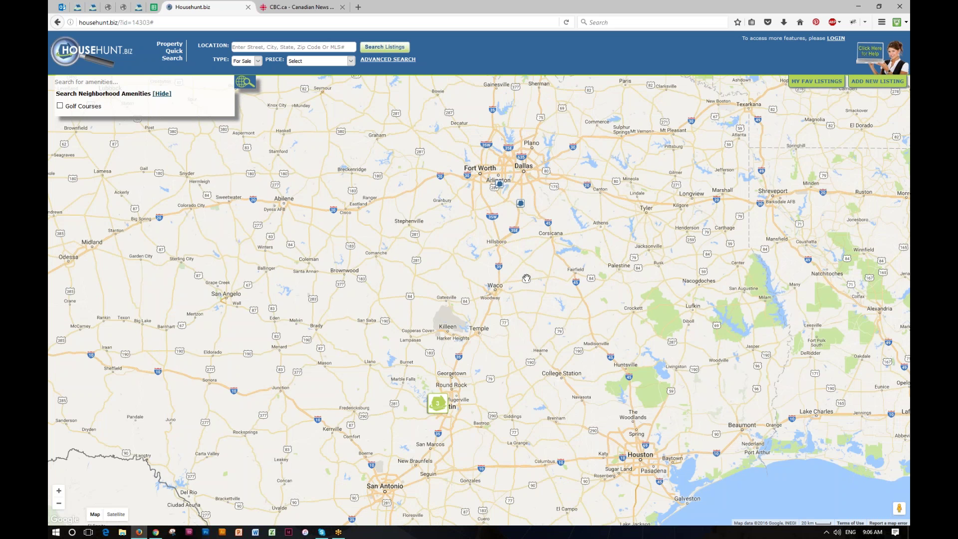
pyautogui.click(438, 403)
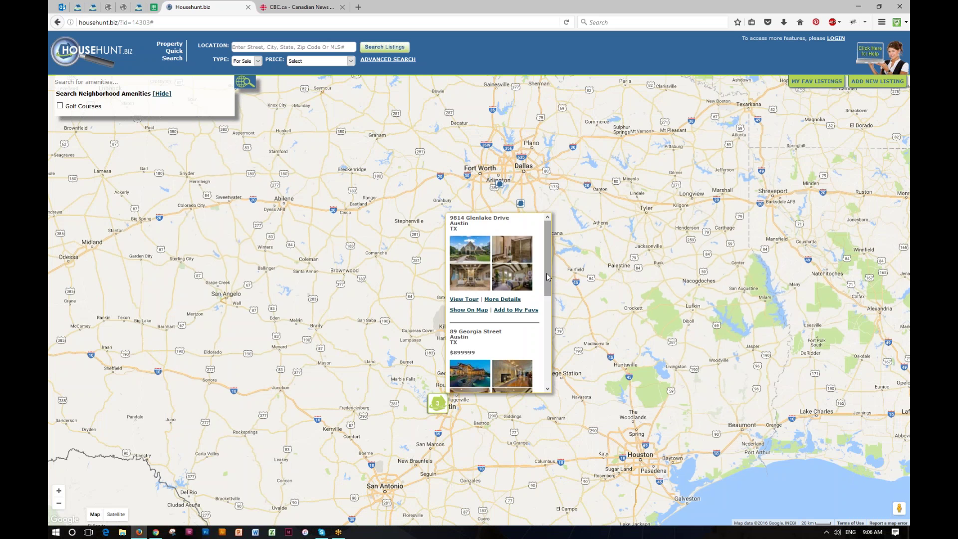
pyautogui.moveTo(547, 279); pyautogui.dragTo(548, 321)
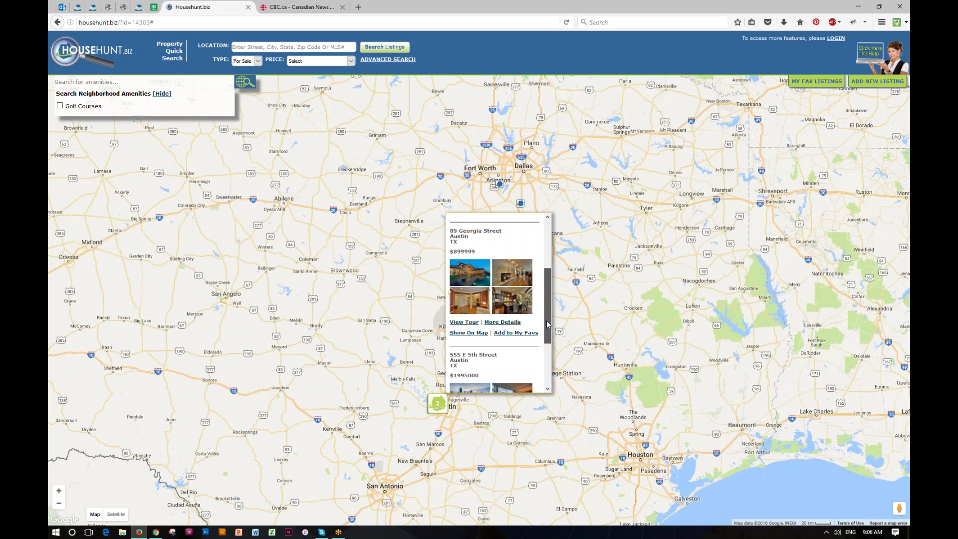
pyautogui.click(461, 323)
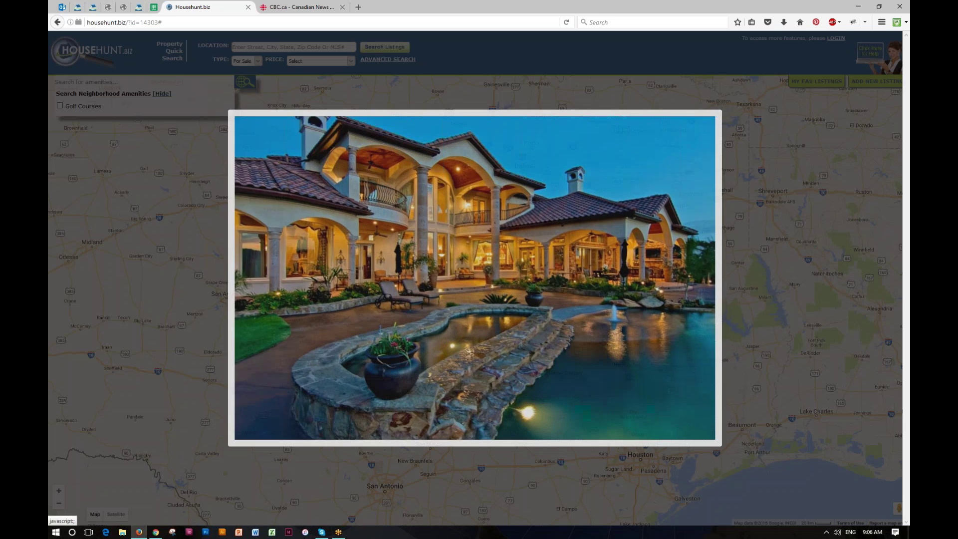
pyautogui.click(722, 109)
pyautogui.click(442, 406)
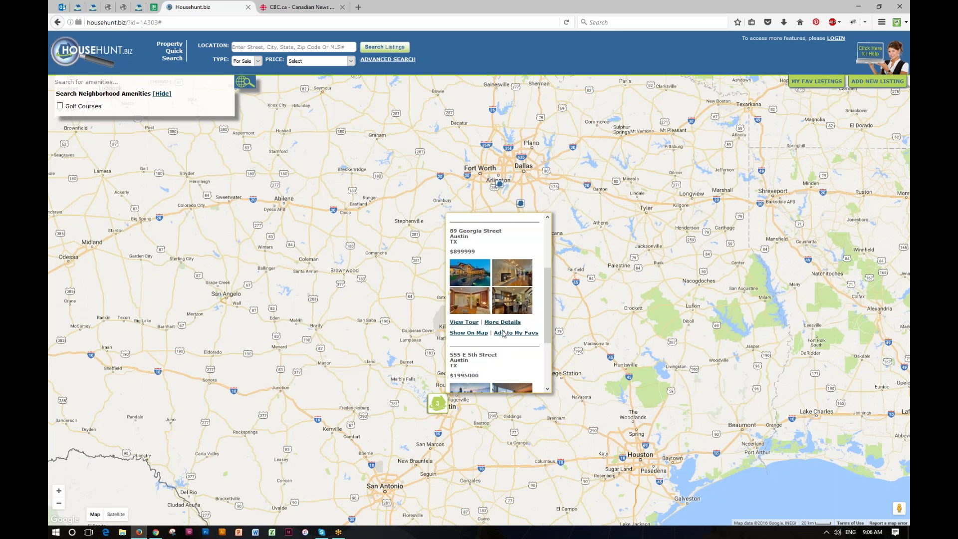
pyautogui.scroll(-3, 504, 334)
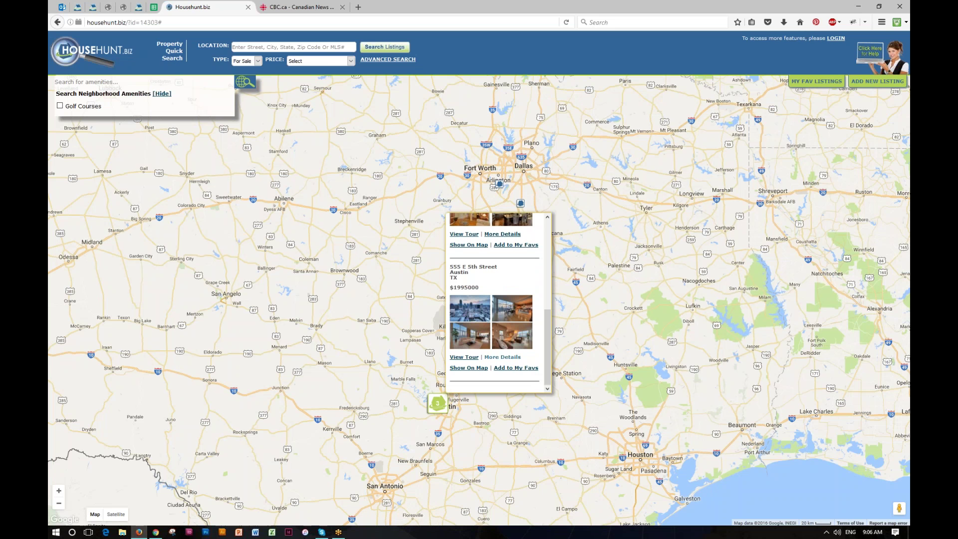
pyautogui.click(508, 356)
pyautogui.scroll(-1, 548, 362)
pyautogui.scroll(-4, 547, 361)
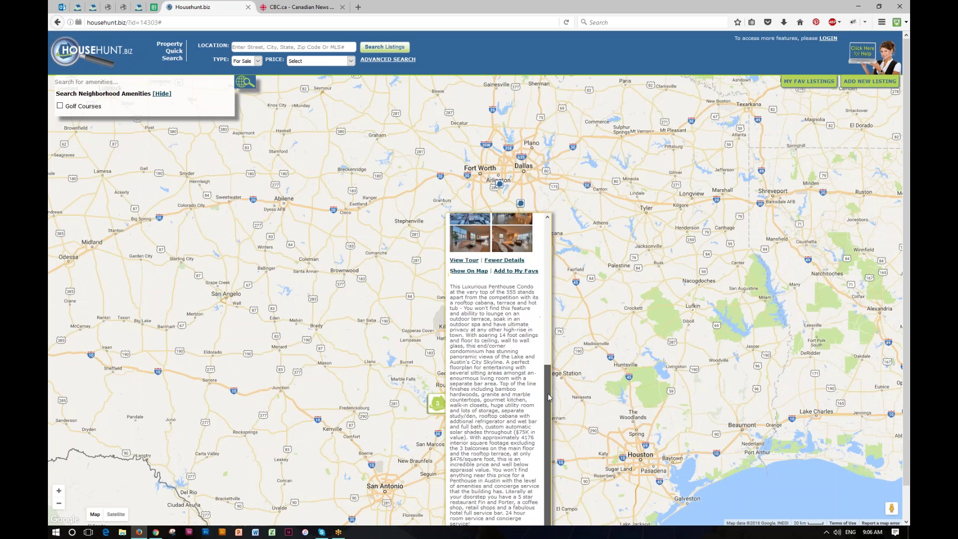
pyautogui.scroll(1, 548, 385)
pyautogui.scroll(6, 548, 385)
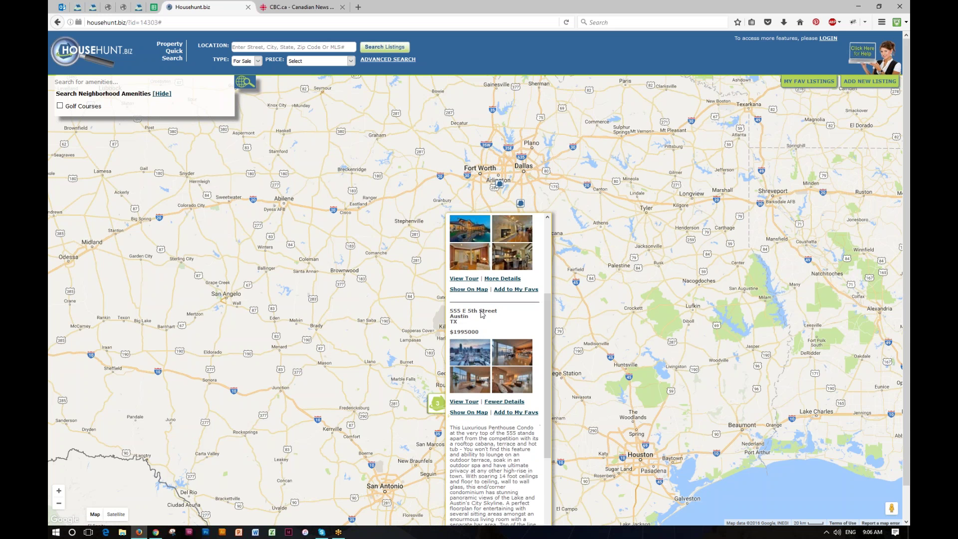
pyautogui.click(553, 228)
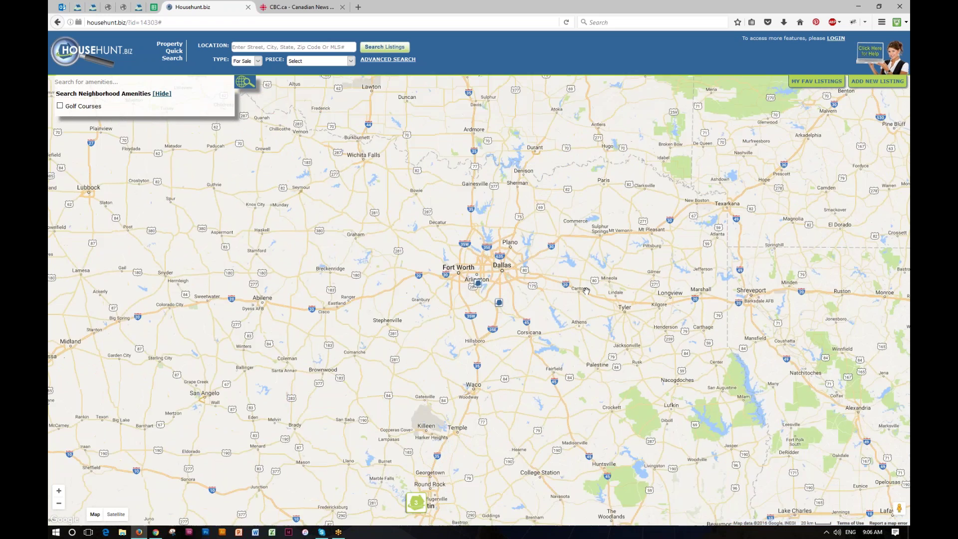
pyautogui.scroll(2, 585, 290)
pyautogui.moveTo(647, 348); pyautogui.dragTo(907, 355)
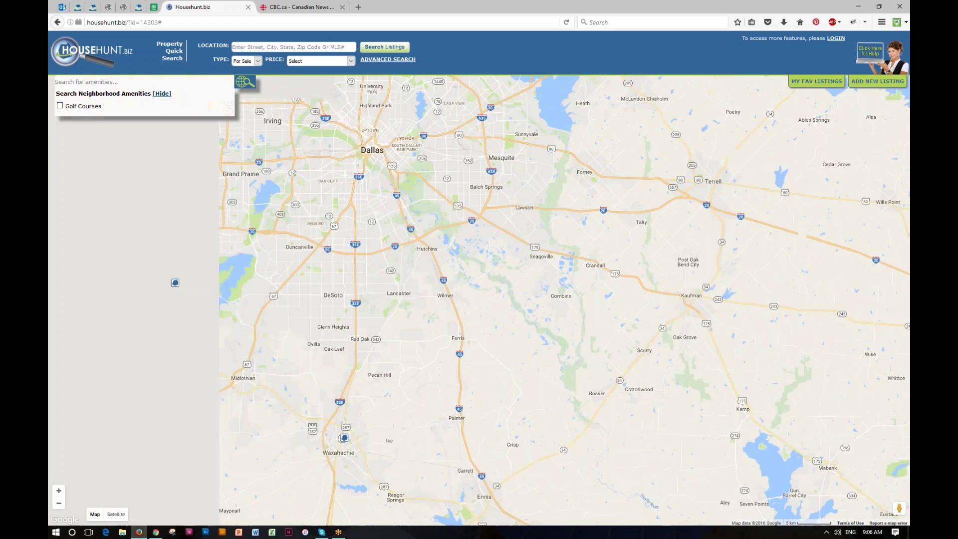
pyautogui.moveTo(468, 298); pyautogui.dragTo(756, 358)
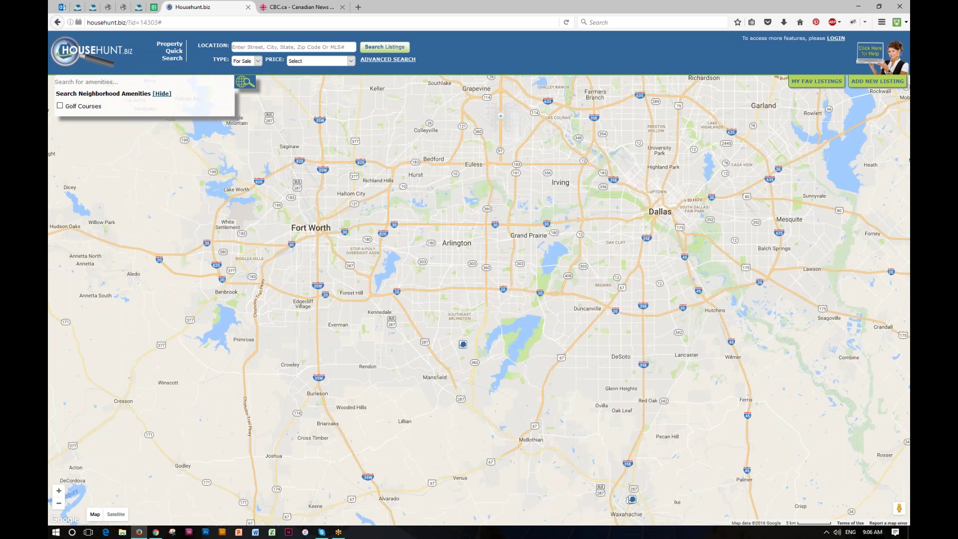
pyautogui.moveTo(464, 348); pyautogui.dragTo(572, 234)
pyautogui.click(571, 232)
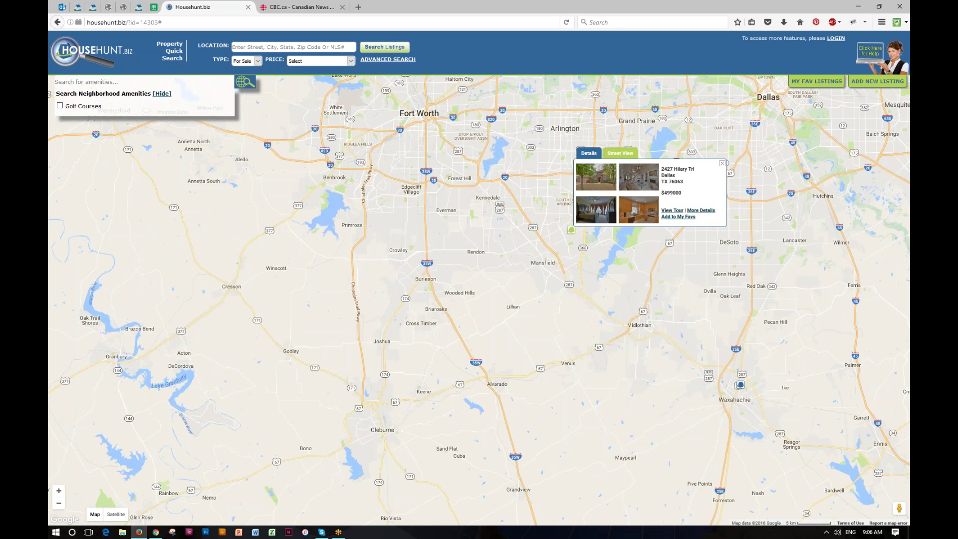
pyautogui.scroll(2, 455, 266)
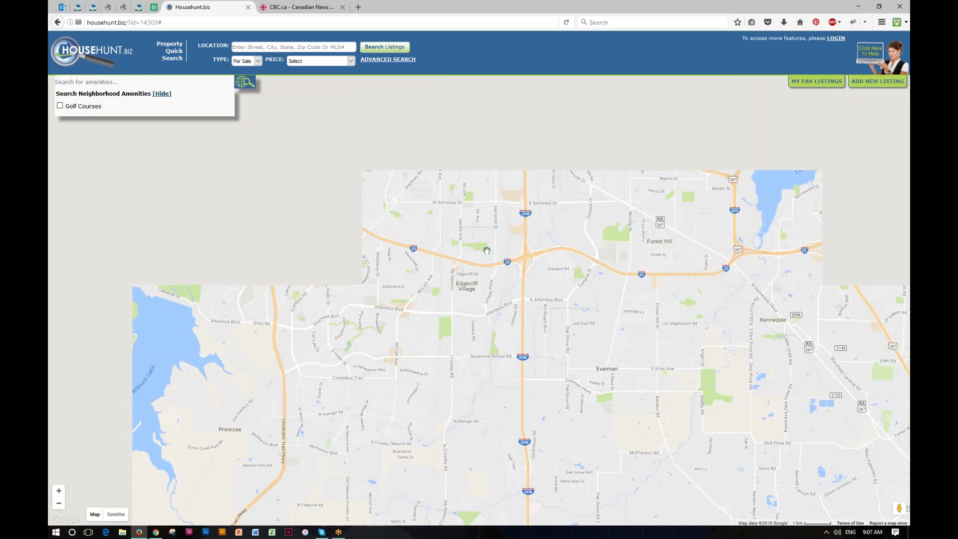
pyautogui.scroll(4, 464, 265)
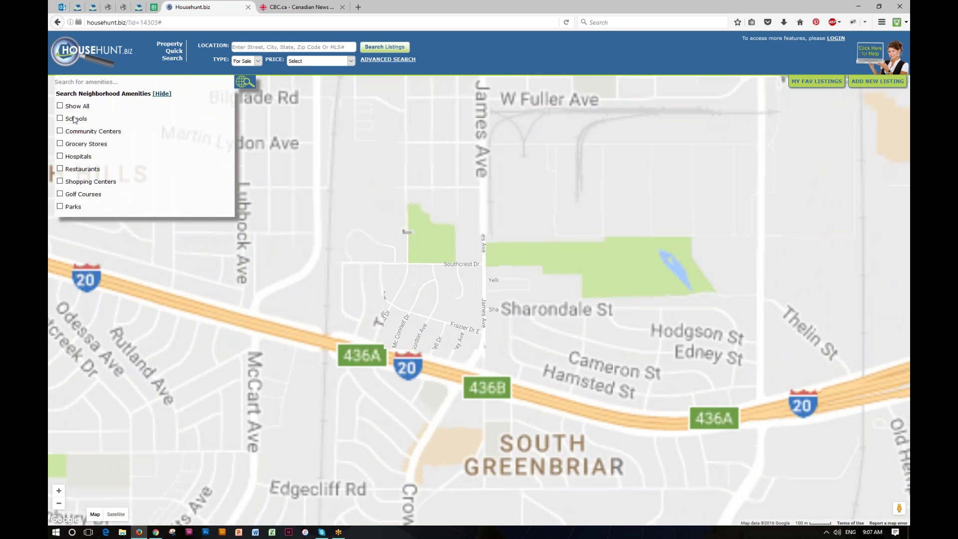
# Show Grocery Stores and Restaurants on the map and view streets further south.
pyautogui.click(60, 143)
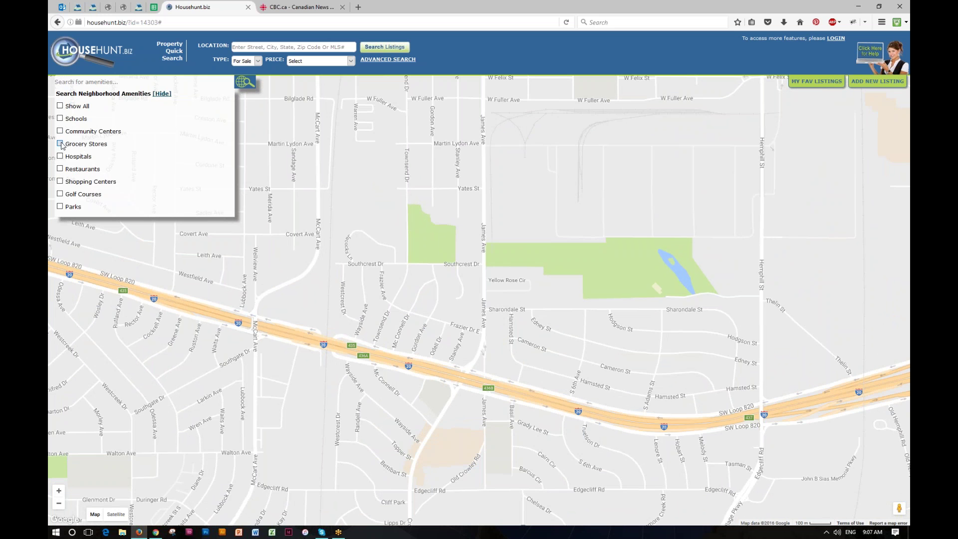
pyautogui.click(60, 169)
pyautogui.moveTo(477, 427); pyautogui.dragTo(498, 276)
pyautogui.scroll(-3, 517, 340)
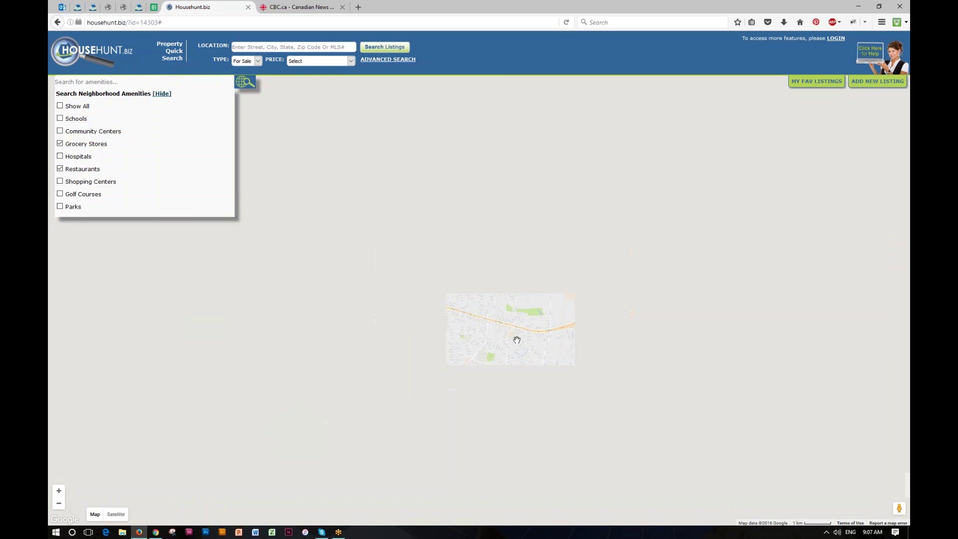
pyautogui.scroll(-3, 587, 355)
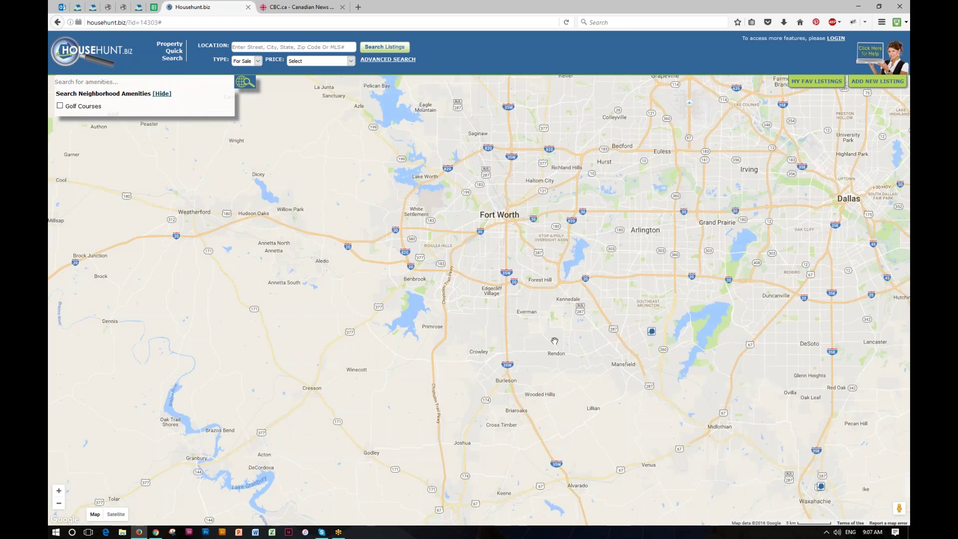
pyautogui.moveTo(554, 338); pyautogui.dragTo(393, 239)
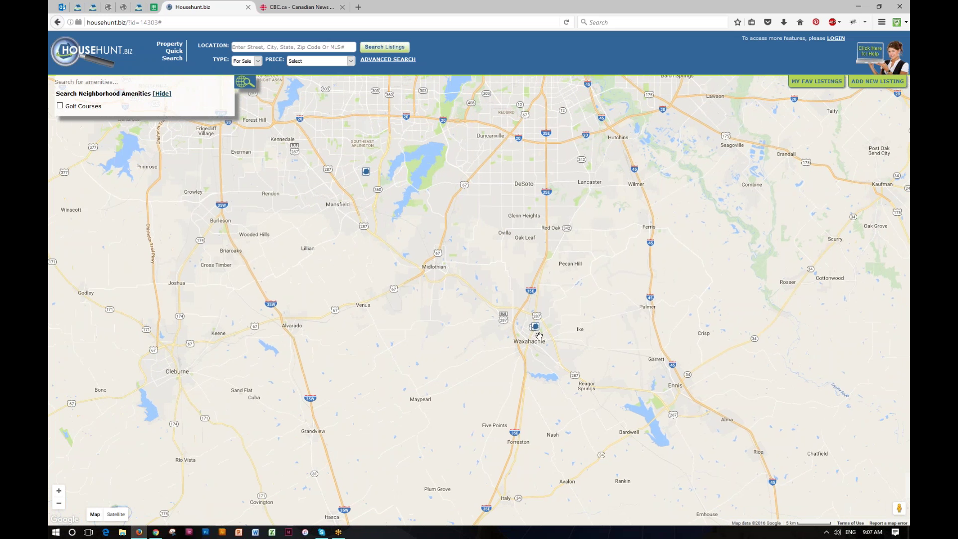
pyautogui.click(534, 327)
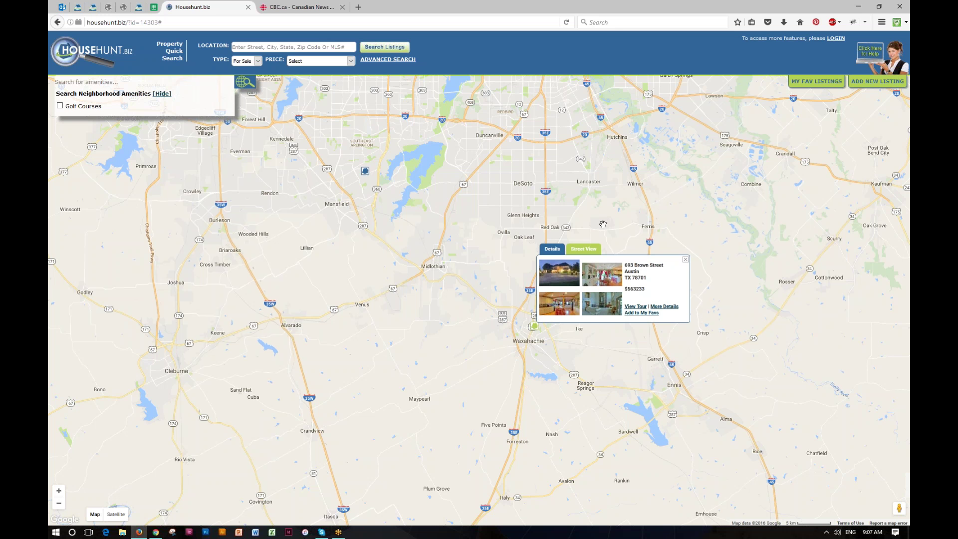
pyautogui.click(248, 7)
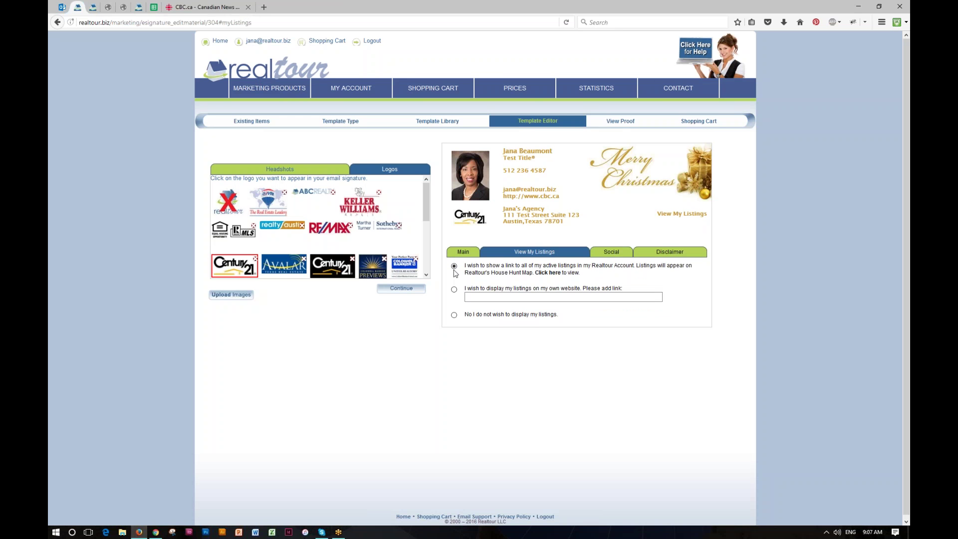
# Try each View My Listings option, keep the all-active-listings link, then show Social fields.
pyautogui.click(454, 289)
pyautogui.click(454, 315)
pyautogui.click(454, 266)
pyautogui.click(613, 255)
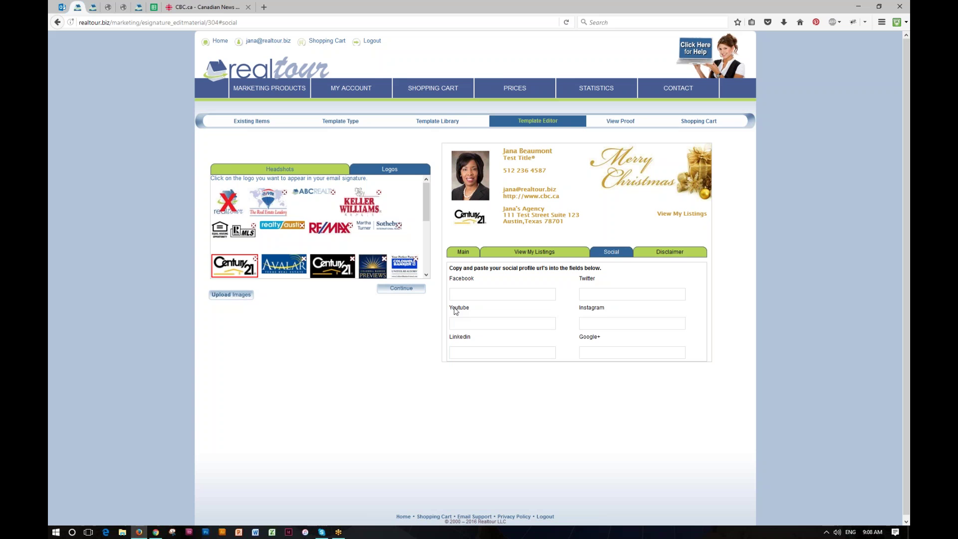
# Fill the social profile link fields with placeholder text like 'qqq' so their icons appear, then open the Disclaimer settings.
pyautogui.click(462, 293)
pyautogui.write('q')
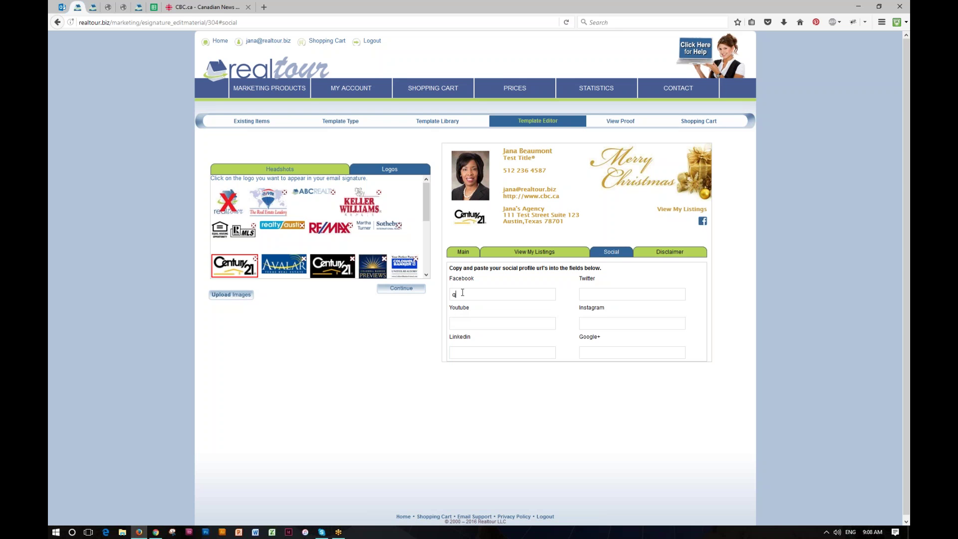
pyautogui.write('qq')
pyautogui.click(588, 294)
pyautogui.write('qq')
pyautogui.click(585, 353)
pyautogui.write('q')
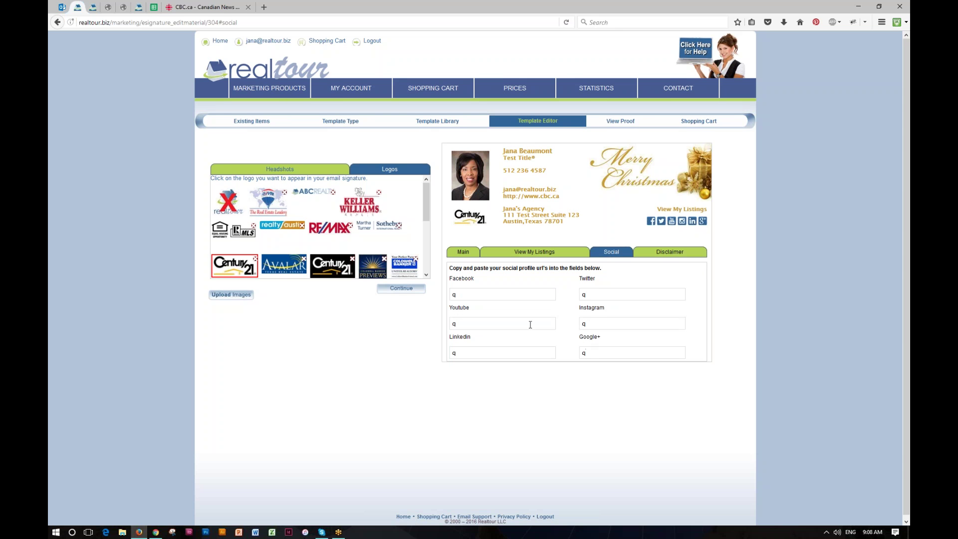
pyautogui.click(672, 255)
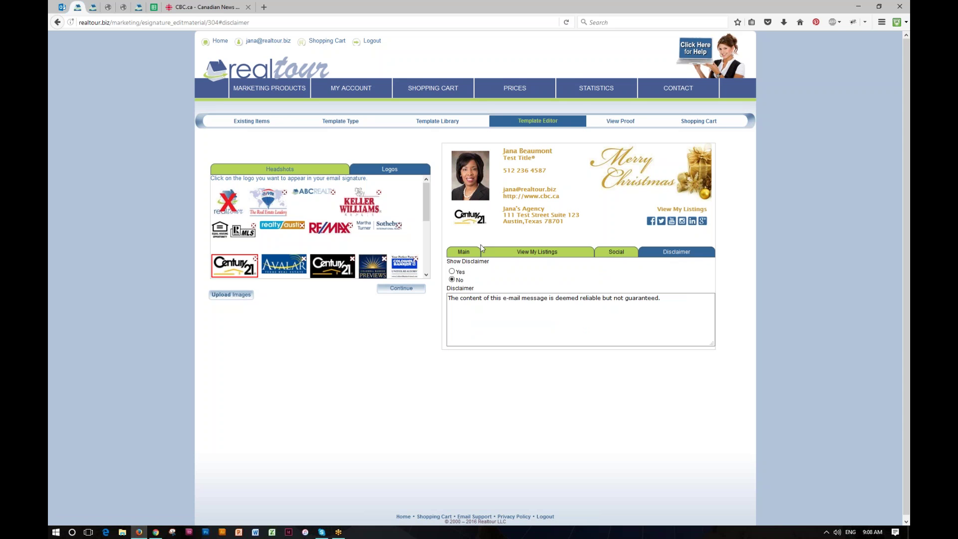
# Append 'Add to it' after 'guaranteed.' in the disclaimer and set Show Disclaimer to Yes.
pyautogui.click(481, 304)
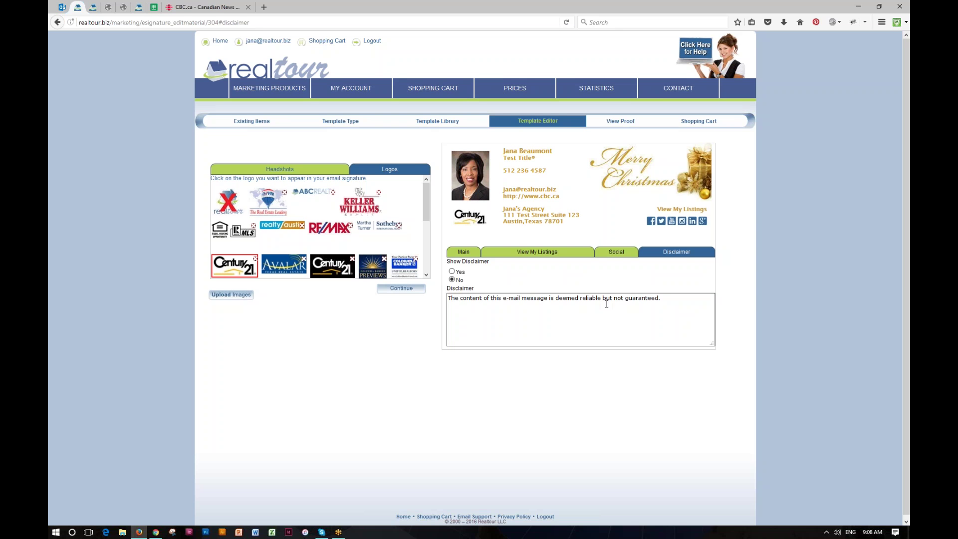
pyautogui.moveTo(662, 298); pyautogui.dragTo(599, 306)
pyautogui.click(662, 298)
pyautogui.moveTo(662, 298); pyautogui.dragTo(499, 306)
pyautogui.click(516, 311)
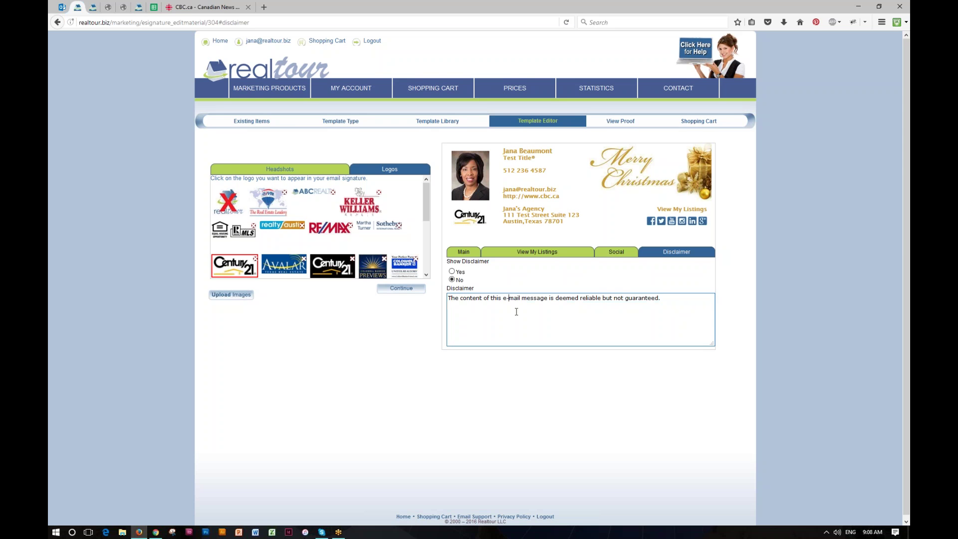
pyautogui.click(663, 298)
pyautogui.write('Add to it.')
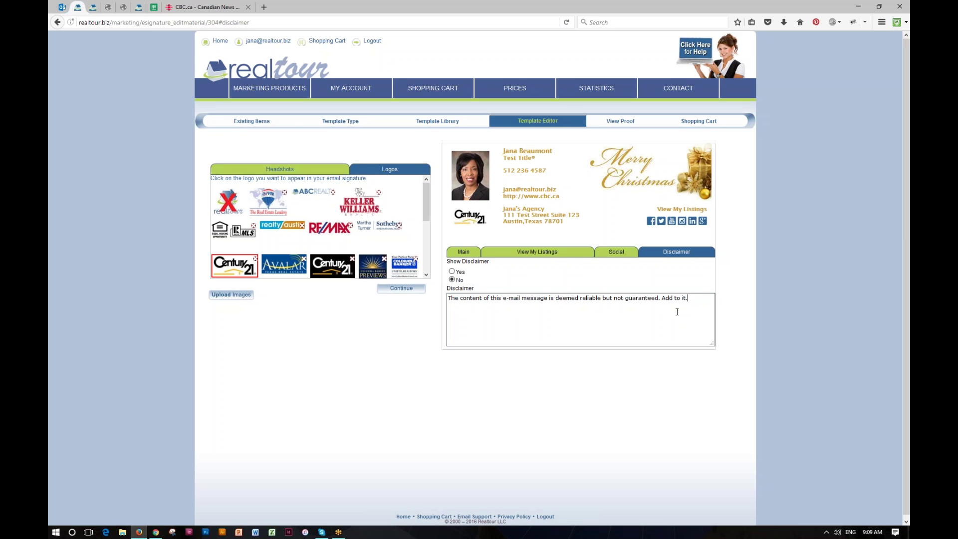
pyautogui.click(452, 272)
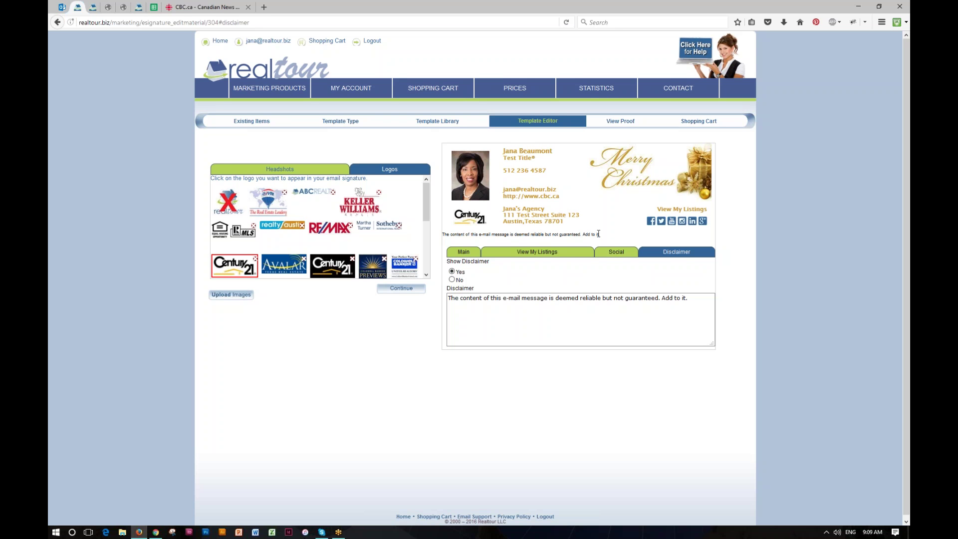
pyautogui.click(591, 333)
pyautogui.click(606, 125)
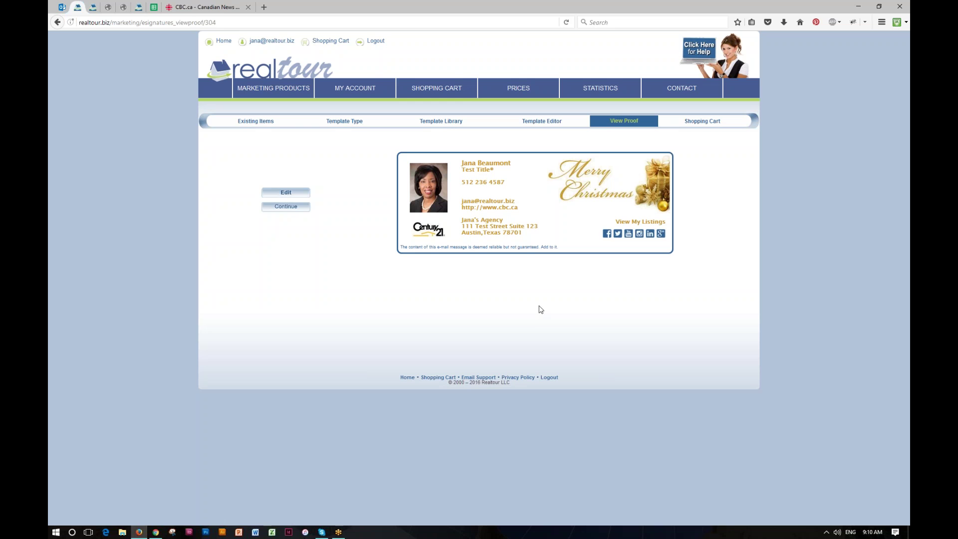
pyautogui.click(259, 124)
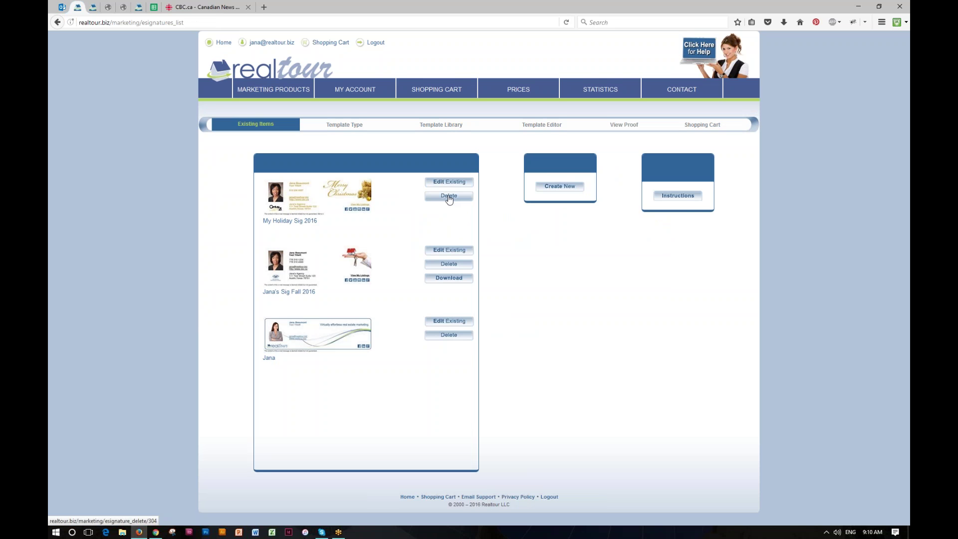
pyautogui.click(678, 198)
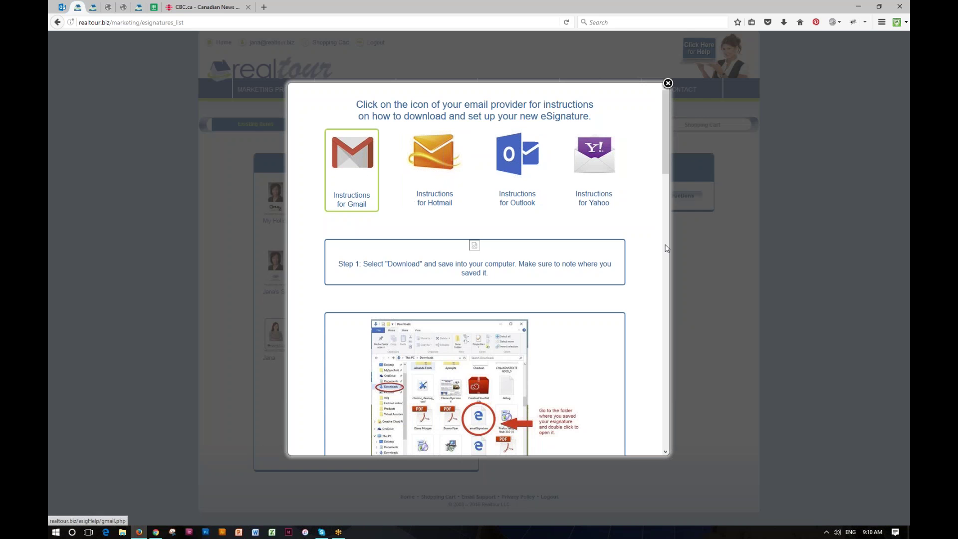
pyautogui.scroll(-5, 660, 265)
pyautogui.scroll(-7, 660, 265)
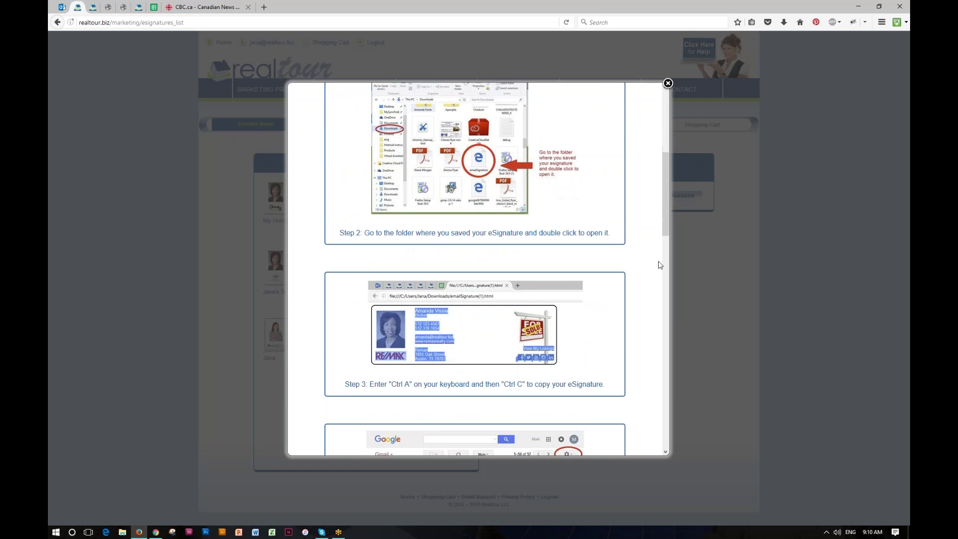
pyautogui.scroll(-8, 660, 265)
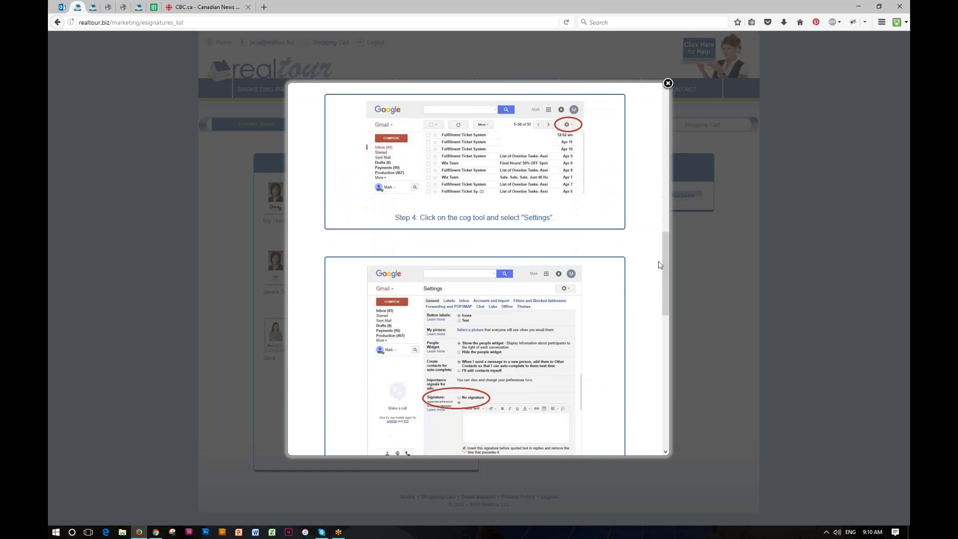
pyautogui.scroll(-5, 658, 267)
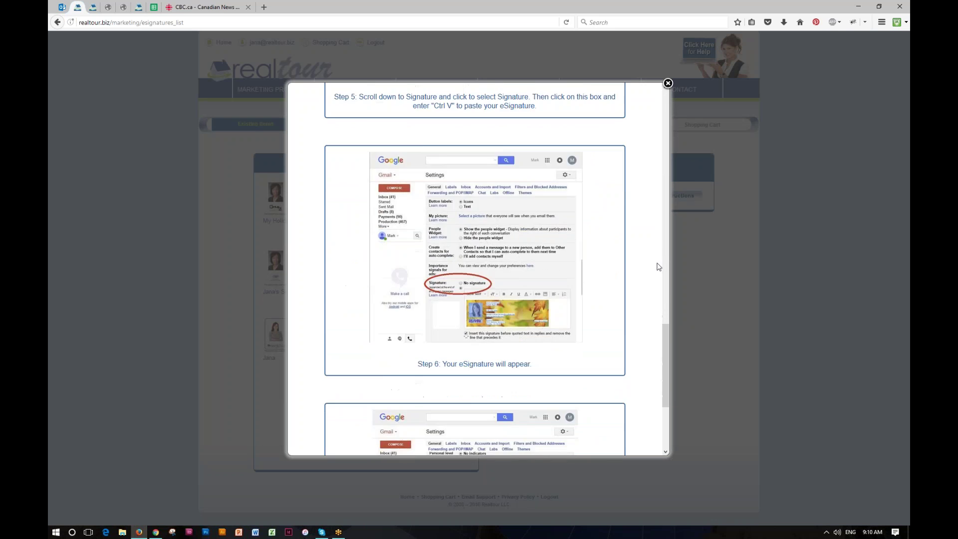
pyautogui.scroll(11, 657, 269)
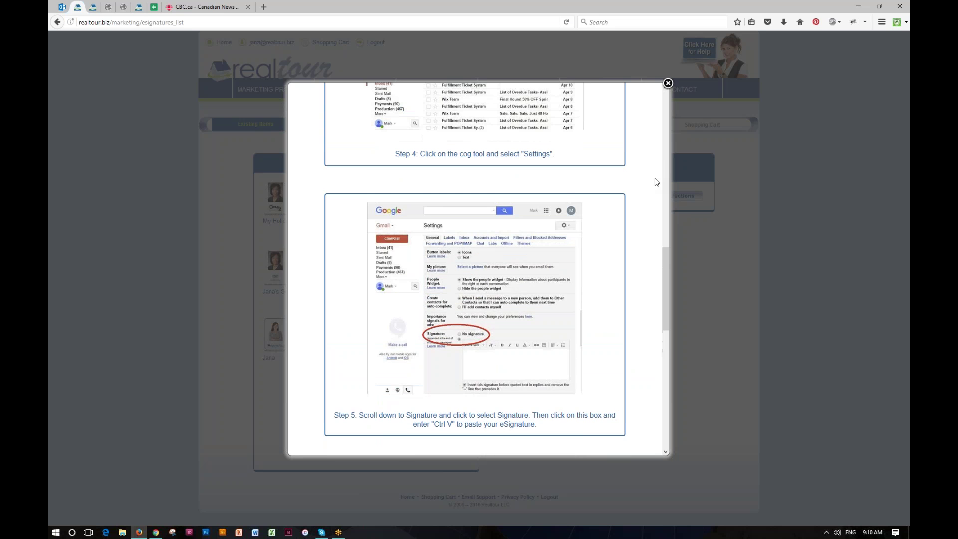
pyautogui.scroll(1, 655, 181)
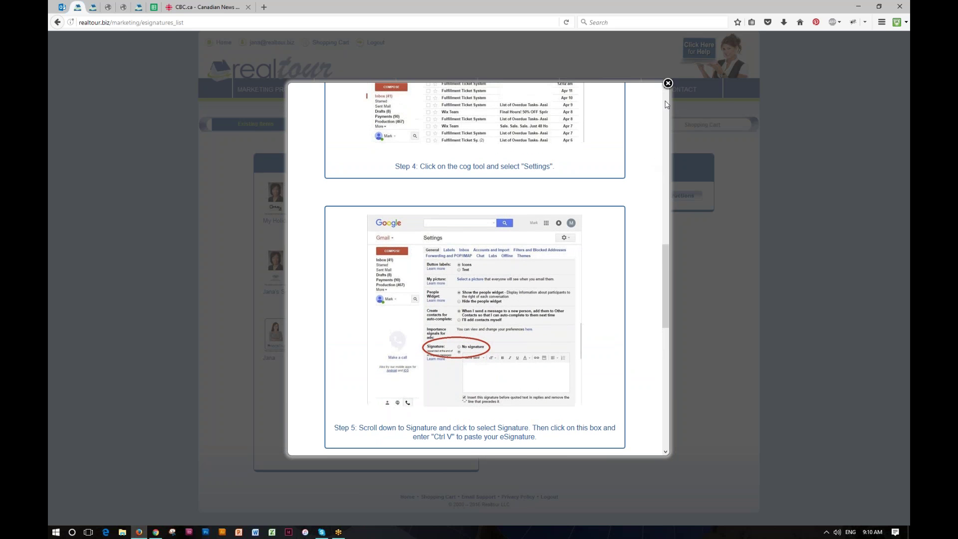
pyautogui.click(667, 84)
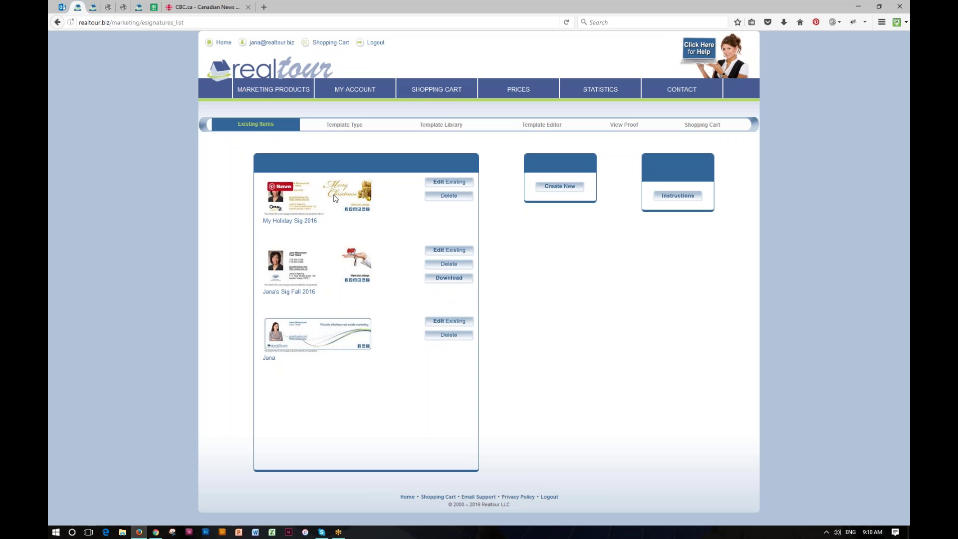
# Save the Fall 2016 signature as an HTML file and open emailSignature(74).html from recent downloads.
pyautogui.click(448, 280)
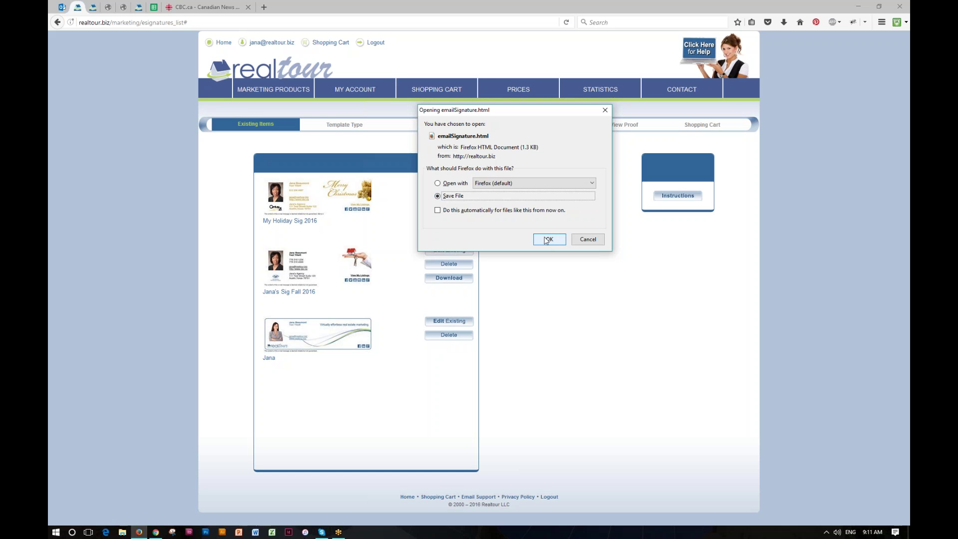
pyautogui.click(547, 240)
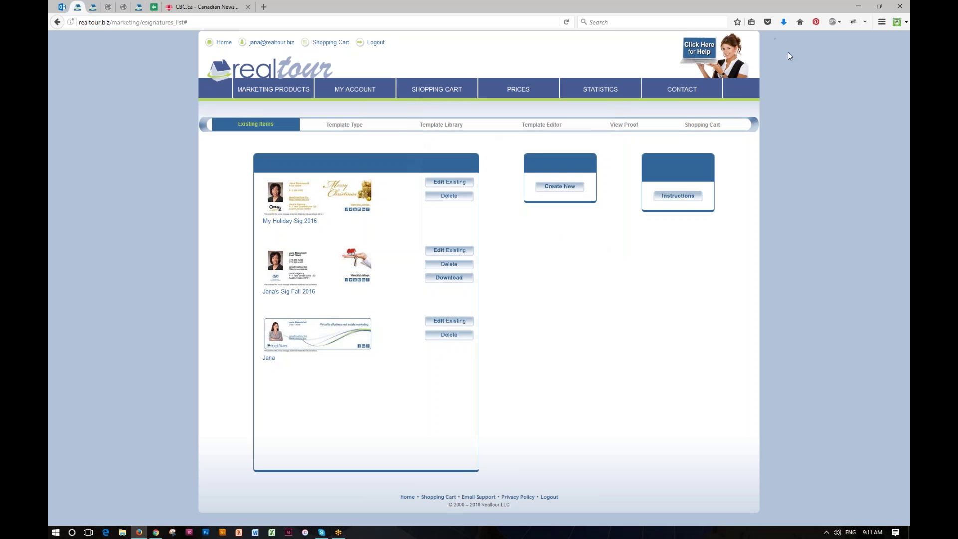
pyautogui.click(783, 23)
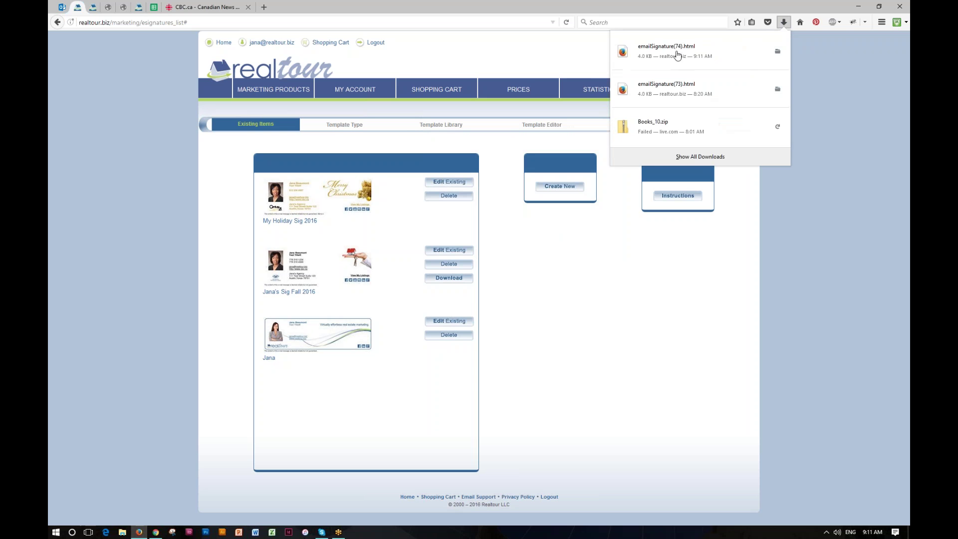
pyautogui.click(671, 54)
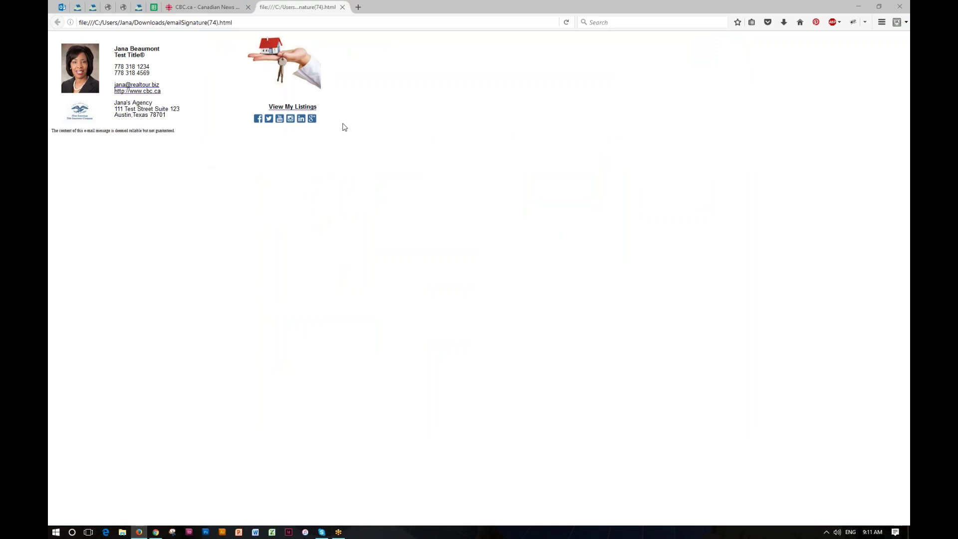
# Select the entire signature page in Firefox, then switch to the Chrome window.
pyautogui.rightClick(202, 73)
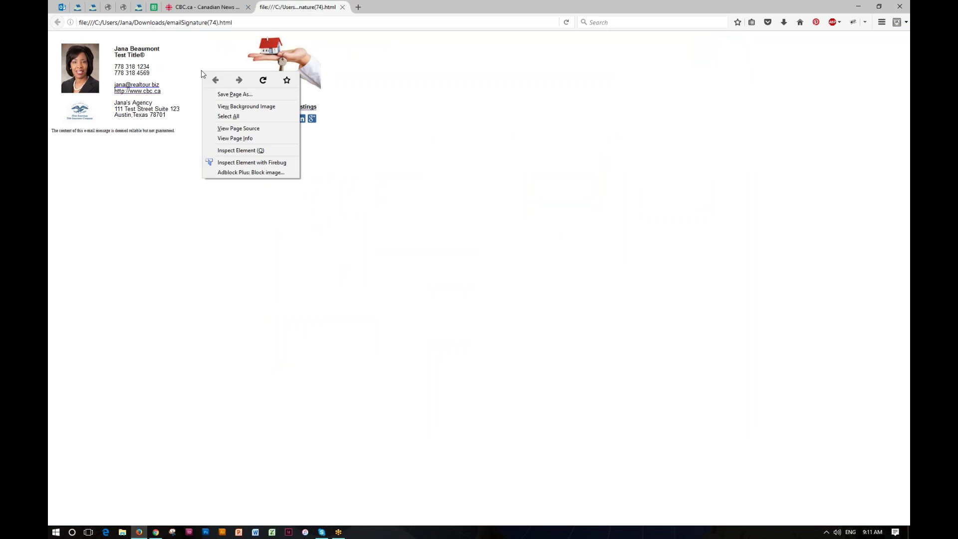
pyautogui.click(228, 117)
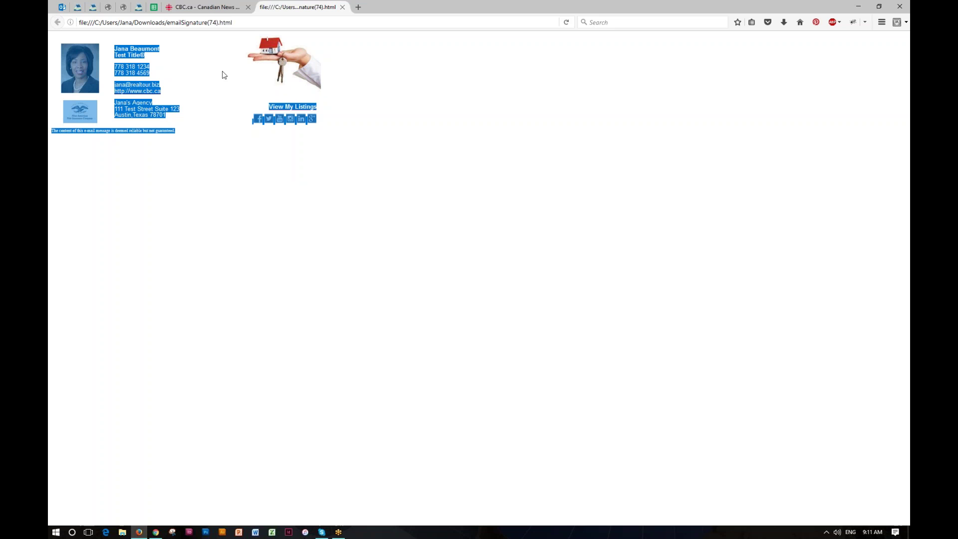
pyautogui.click(156, 531)
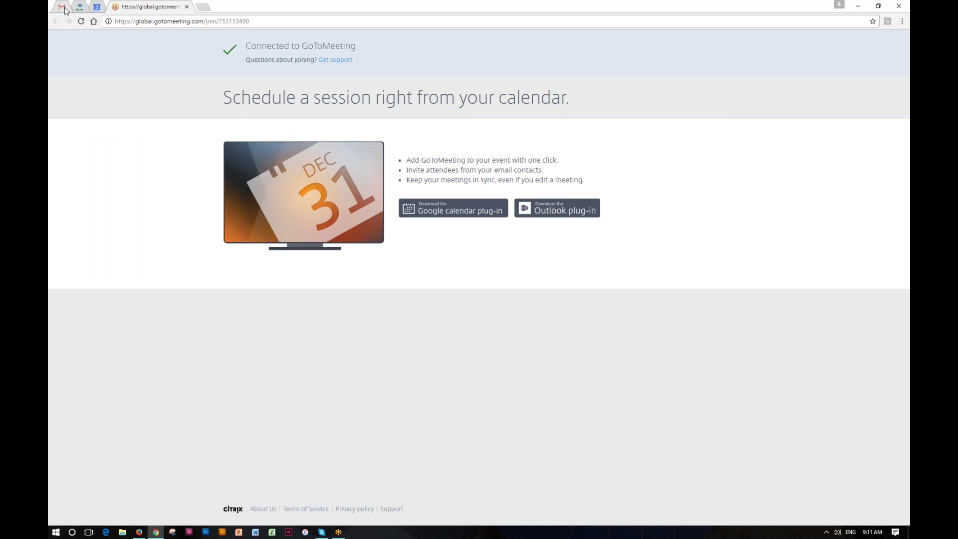
# Go to Gmail's full settings page and scroll down to the Signature section.
pyautogui.click(66, 9)
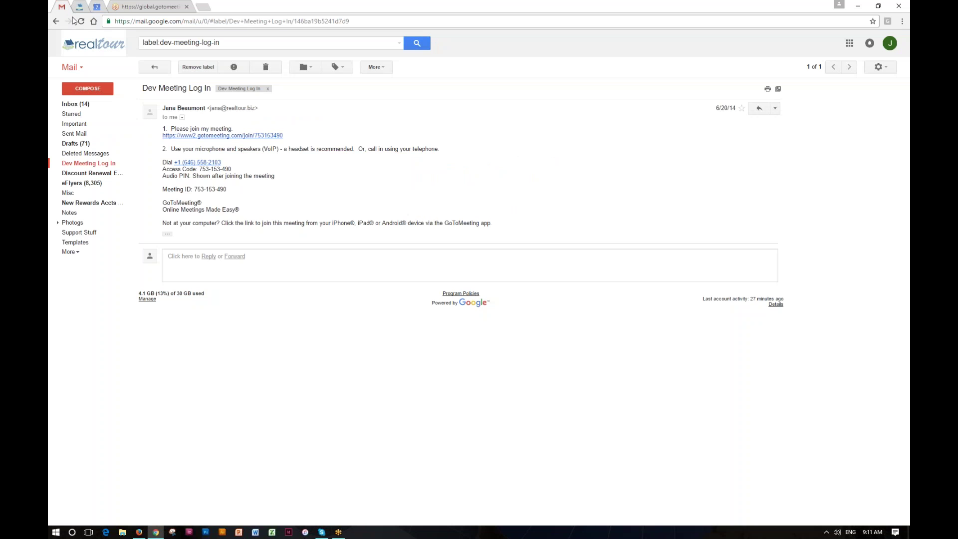
pyautogui.click(888, 69)
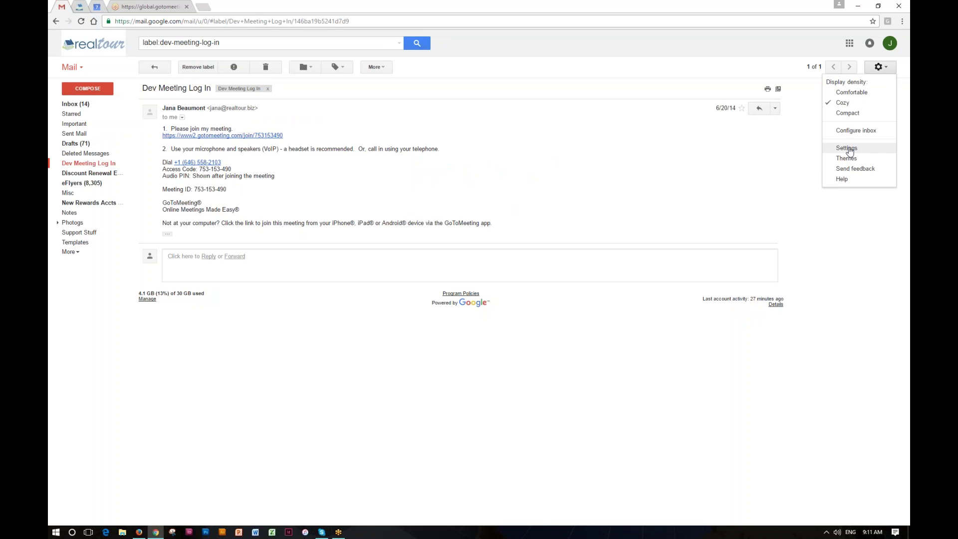
pyautogui.click(847, 148)
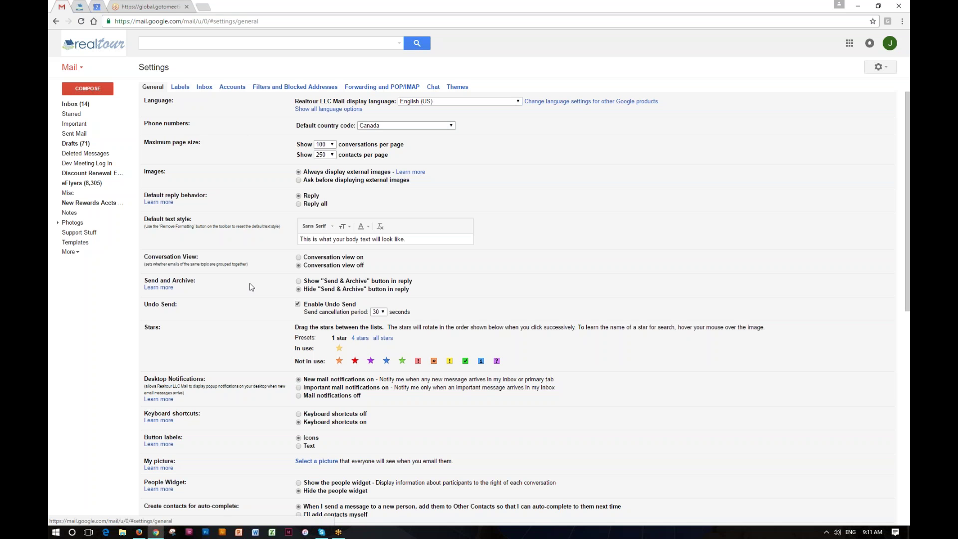
pyautogui.scroll(-6, 251, 287)
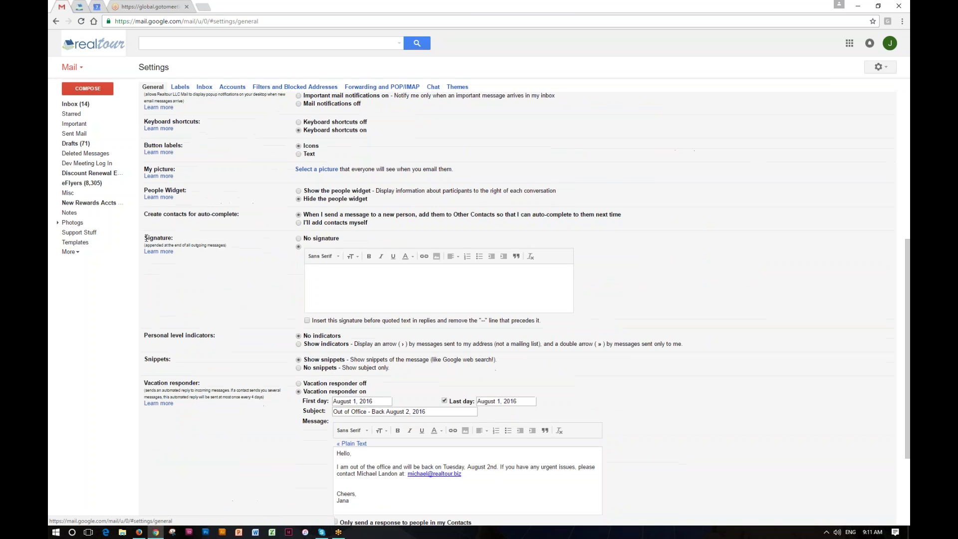
# Paste the copied signature into the Gmail signature editor and save the changes.
pyautogui.click(317, 272)
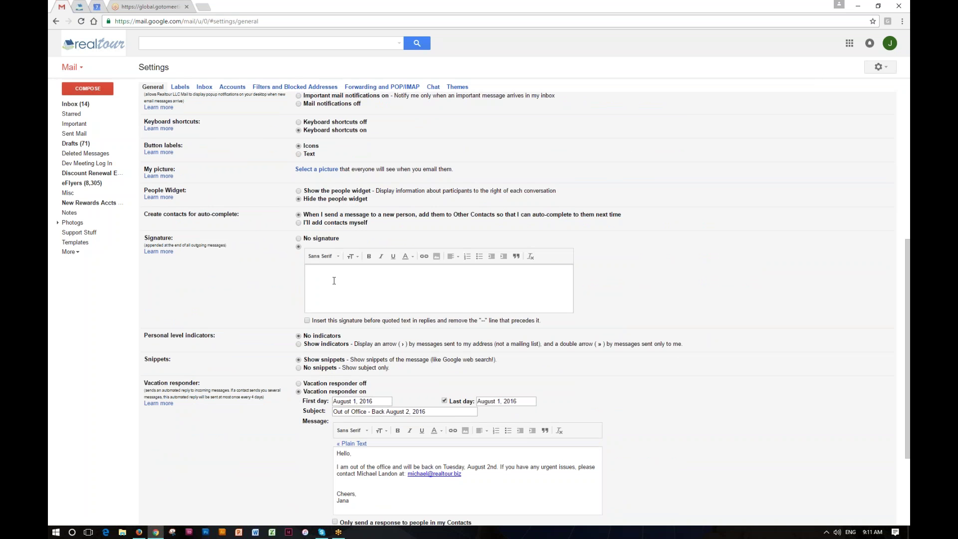
pyautogui.hotkey('ctrl', 'v')
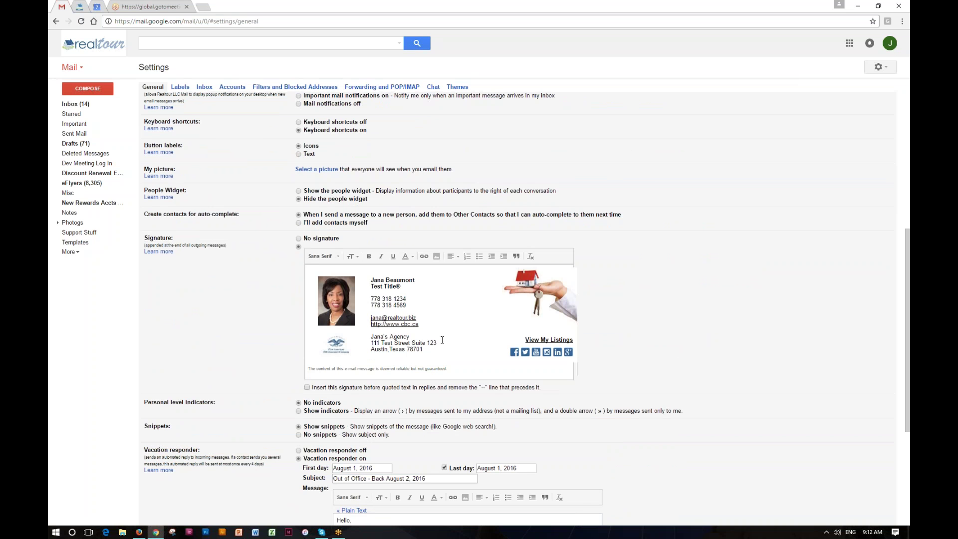
pyautogui.scroll(-4, 390, 295)
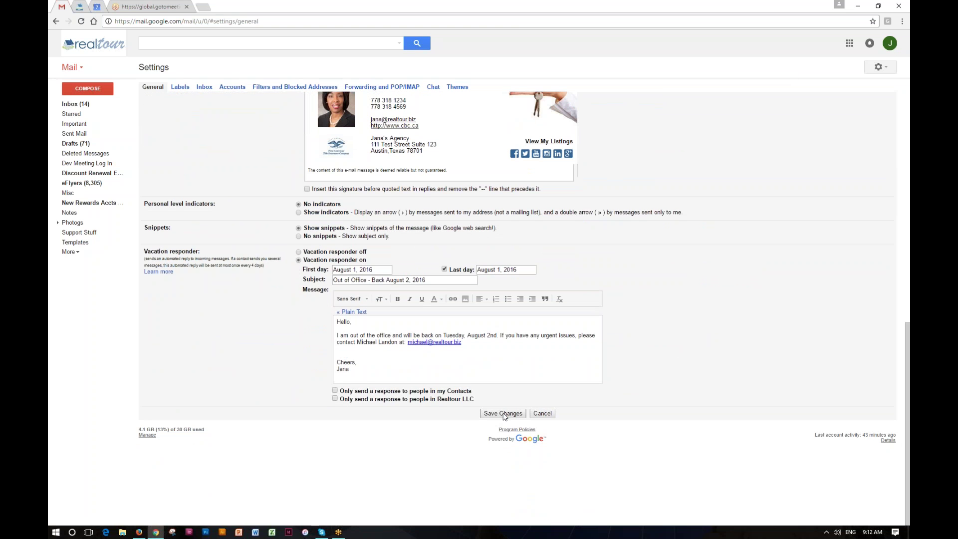
pyautogui.click(503, 413)
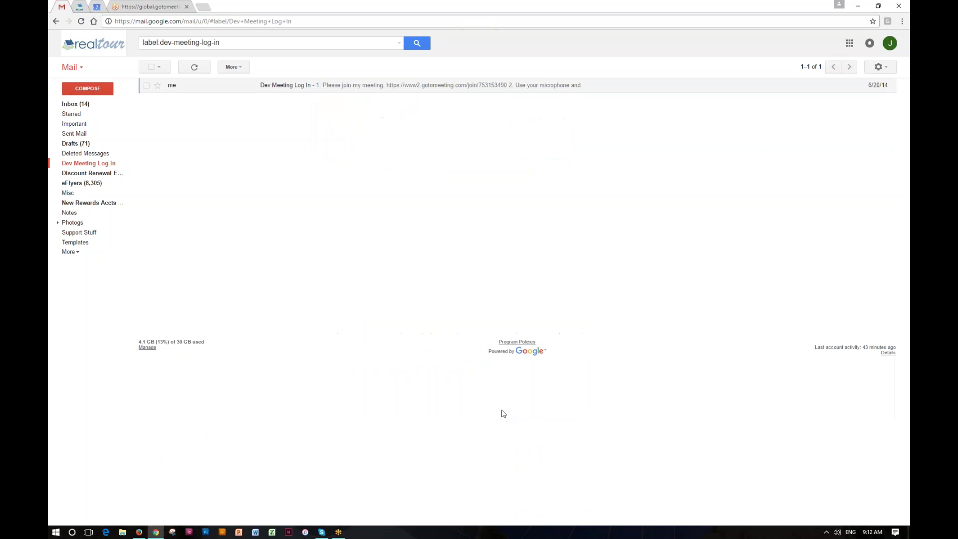
# Compose an enlarged new message with 'Hey Everyone!!' above the signature, then close it as a draft.
pyautogui.click(88, 90)
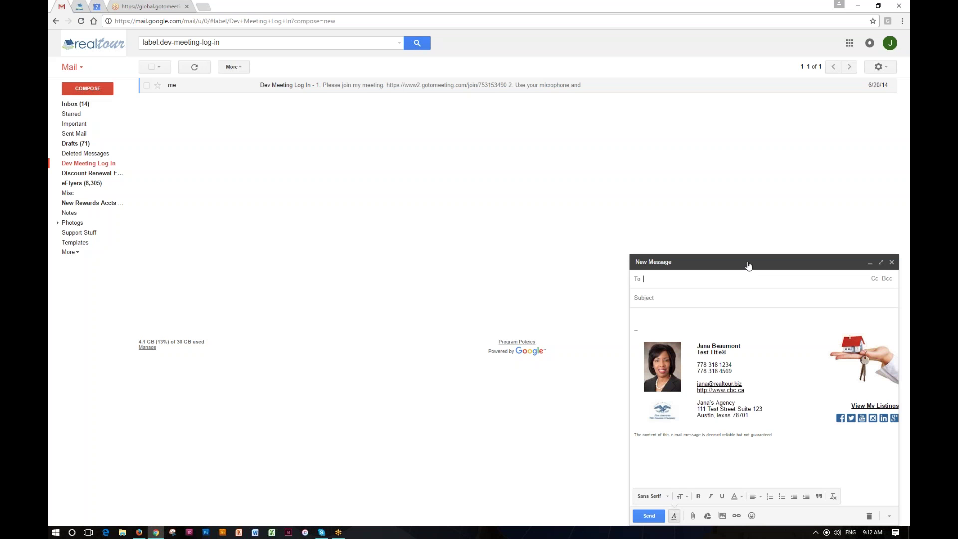
pyautogui.click(880, 262)
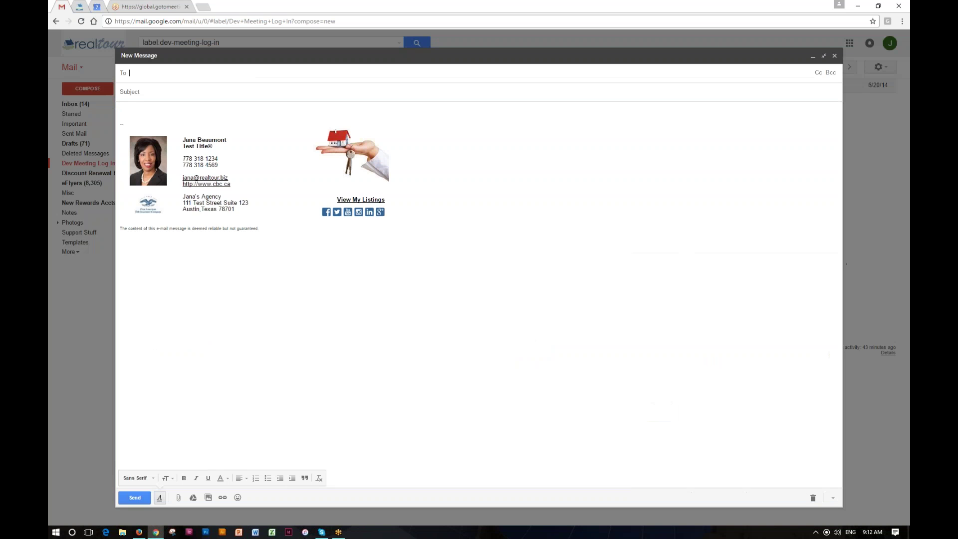
pyautogui.click(128, 108)
pyautogui.write('Hey Everyone!!')
pyautogui.press('Return')
pyautogui.press('Return')
pyautogui.press('Return')
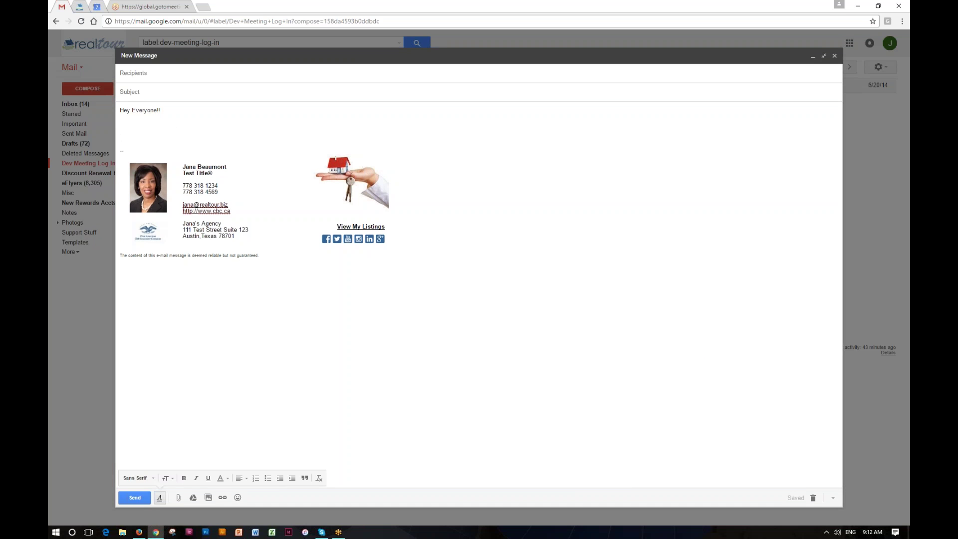
pyautogui.click(834, 56)
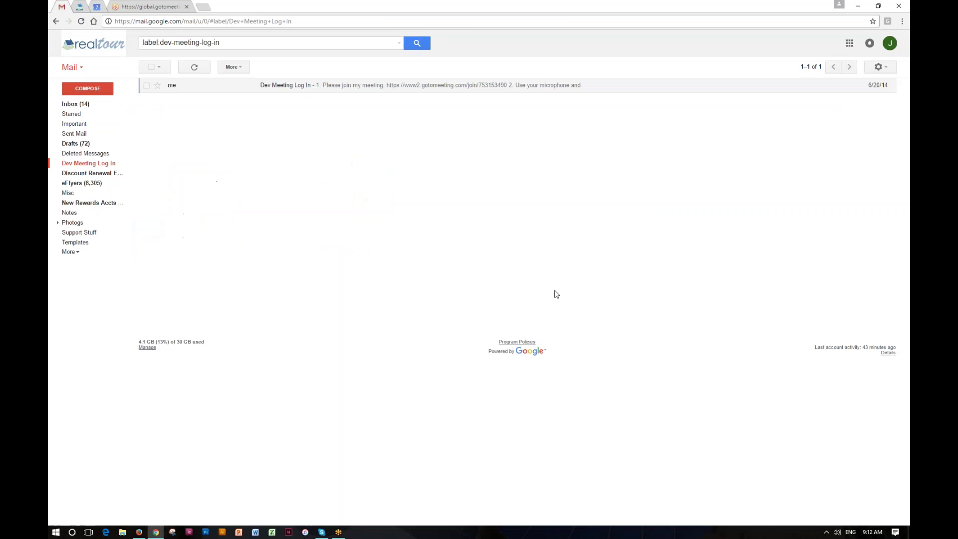
# Return to the realtour.biz tab in Firefox and open the Realtour dashboard via its logo.
pyautogui.click(139, 532)
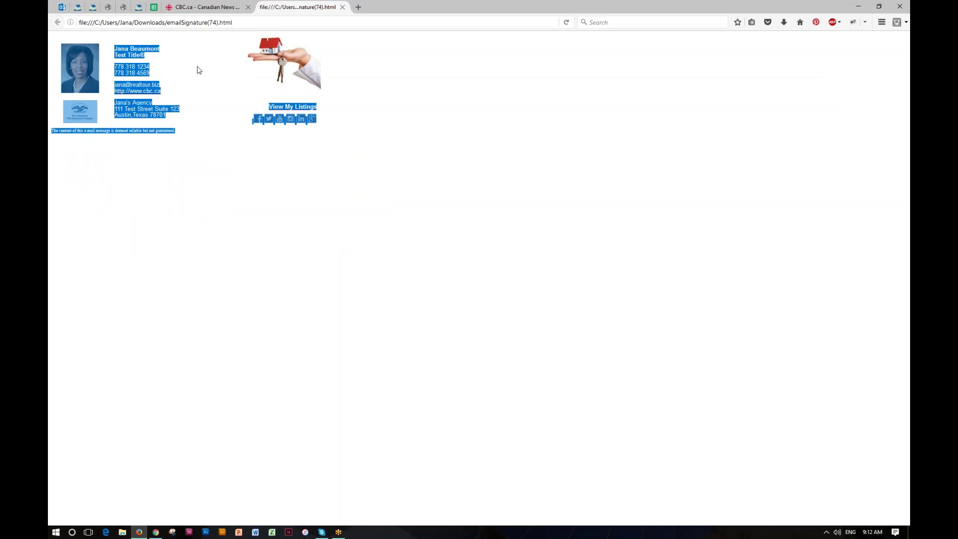
pyautogui.click(78, 7)
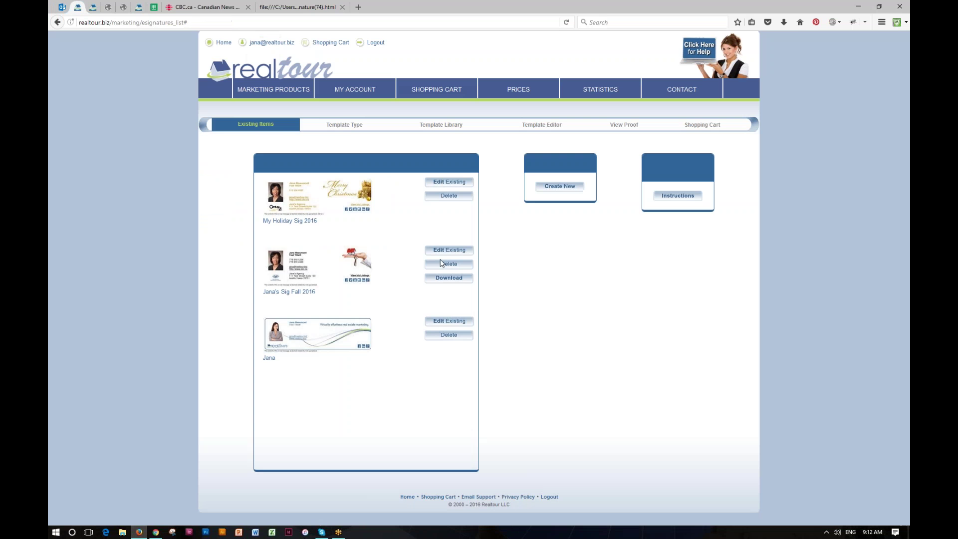
pyautogui.click(278, 73)
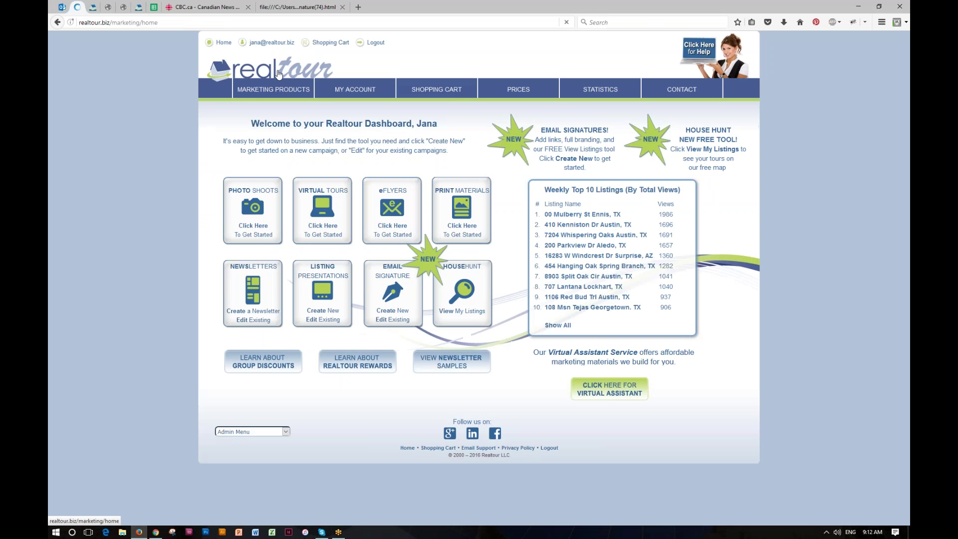